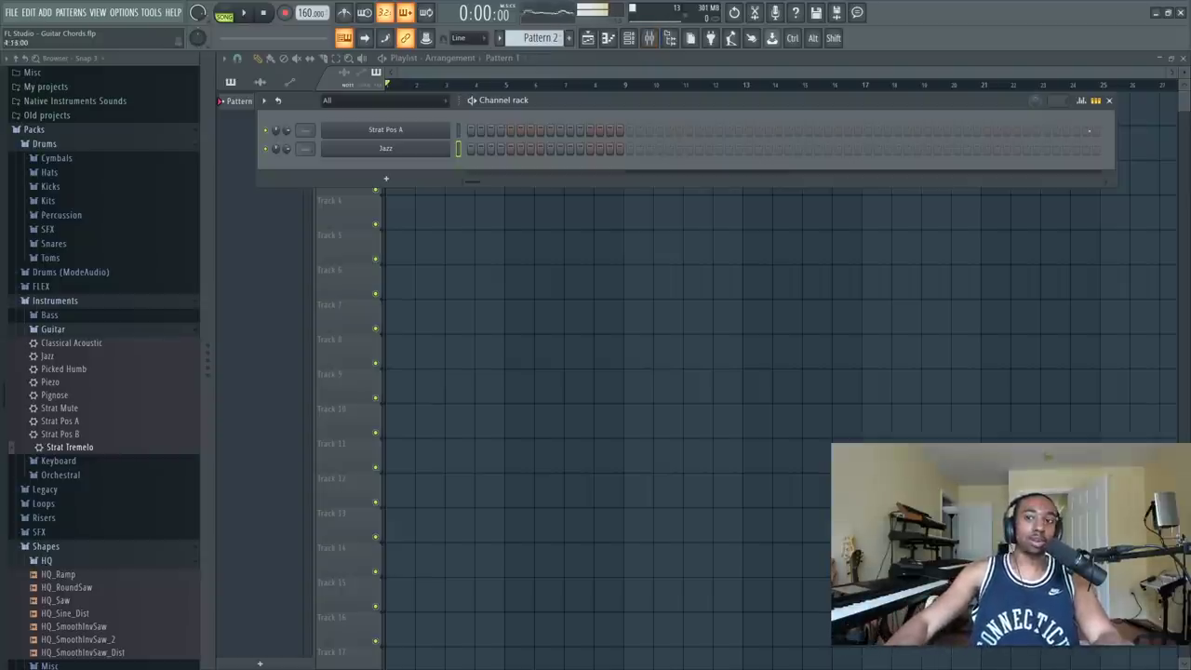
# Step: Close the playlist window and toggle the browser off and back on
pyautogui.click(1183, 58)
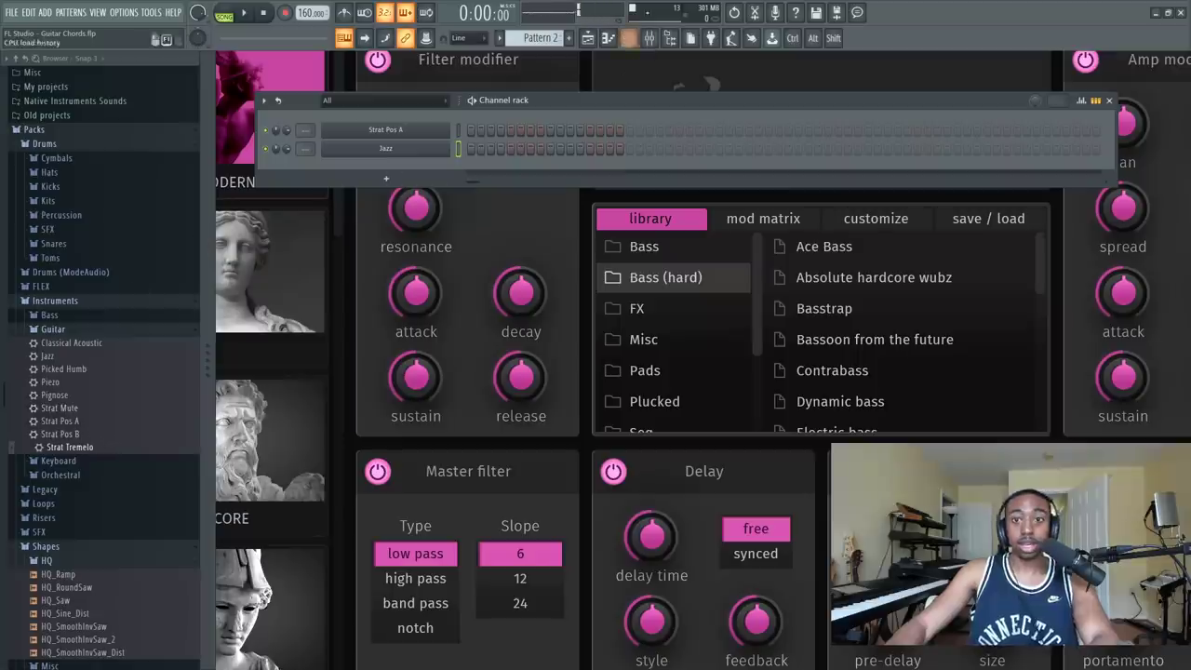
pyautogui.click(669, 39)
pyautogui.click(669, 39)
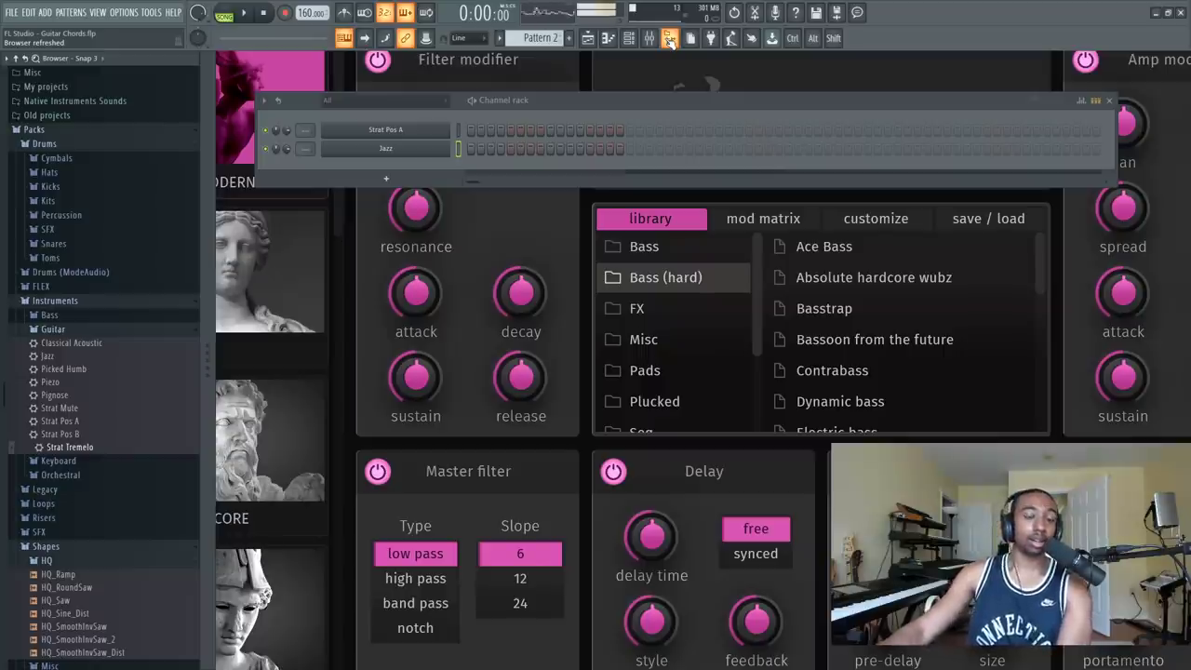
pyautogui.click(669, 39)
pyautogui.click(669, 39)
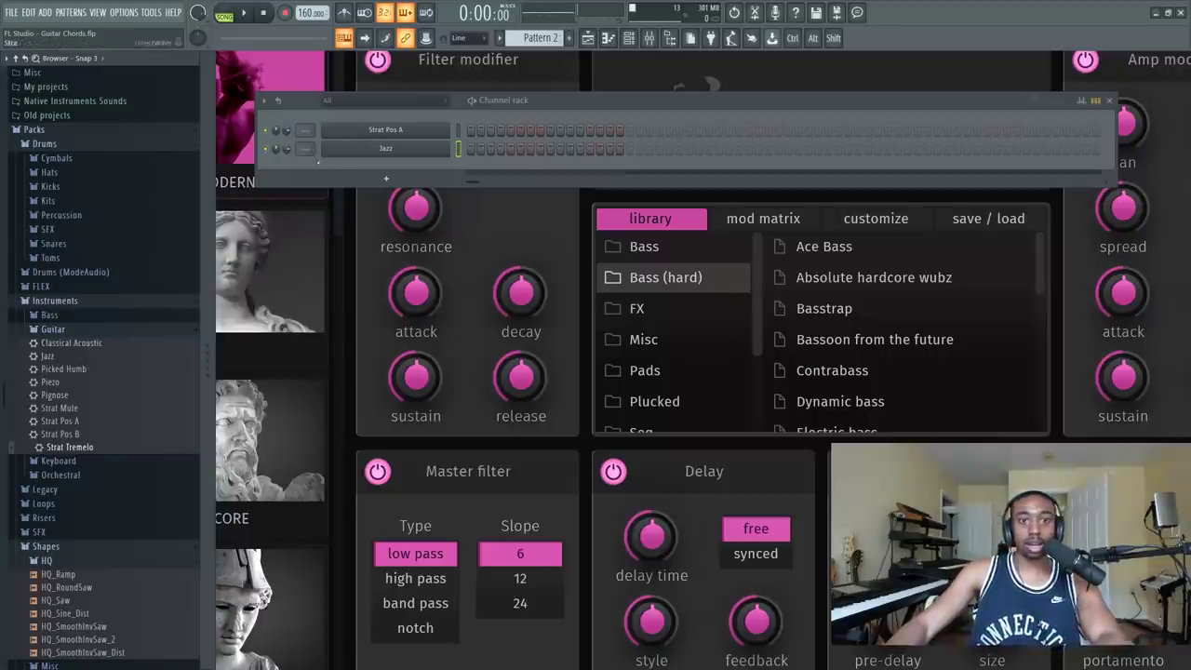
# Step: Examine the loading options for the Strat Pos A and Jazz guitar presets in the browser
pyautogui.rightClick(77, 421)
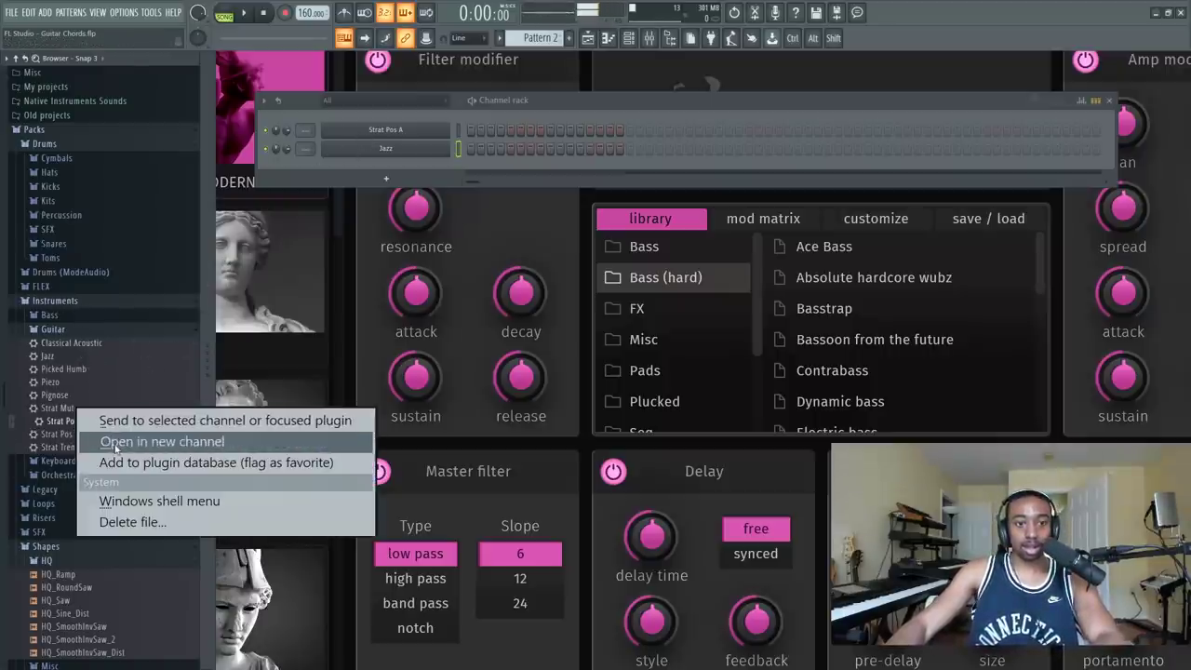
pyautogui.rightClick(53, 357)
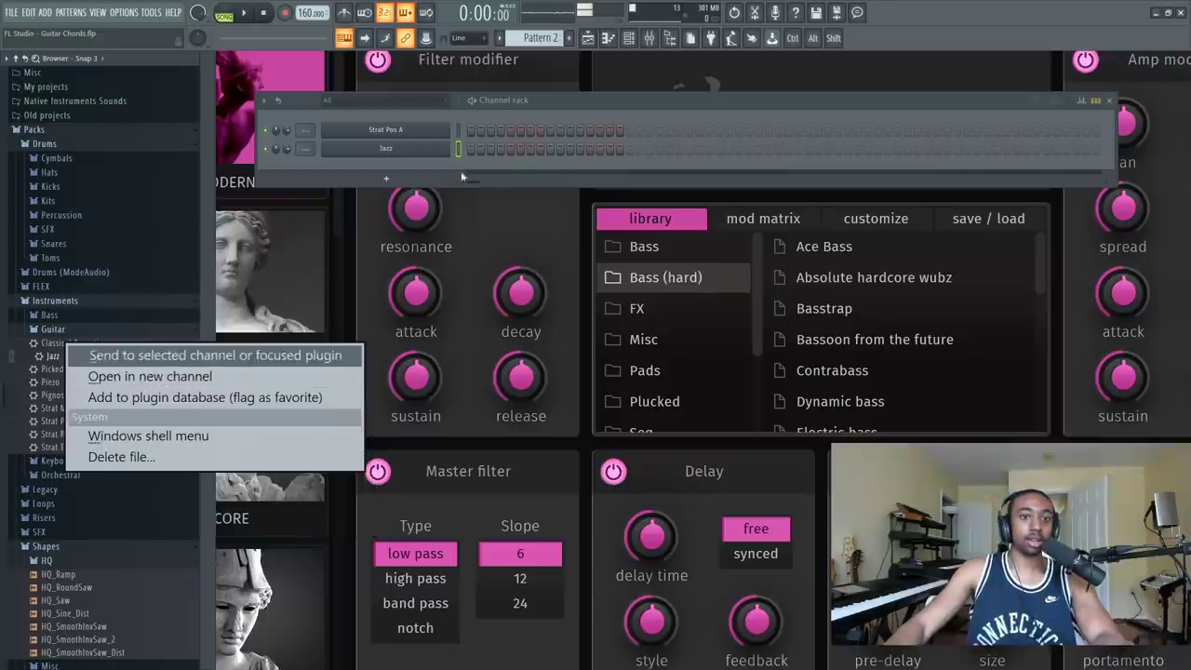
pyautogui.click(215, 356)
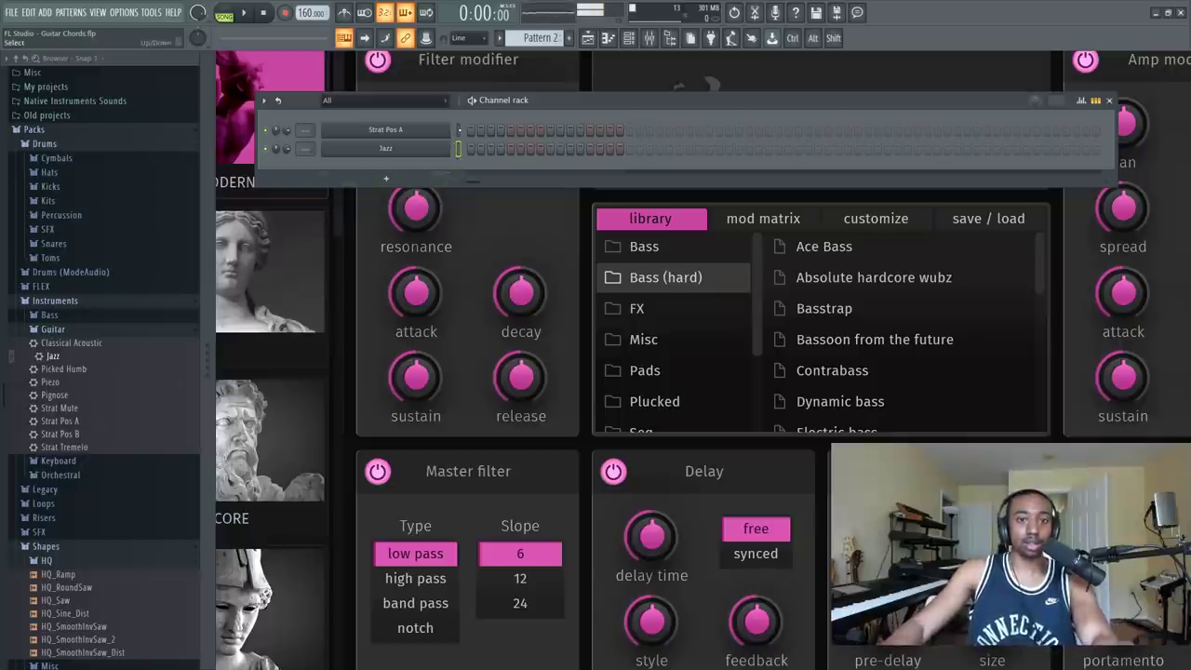
# Step: Route Strat Pos A to mixer track 1 and Jazz to track 2, and open the Strat Pos A piano roll
pyautogui.click(457, 129)
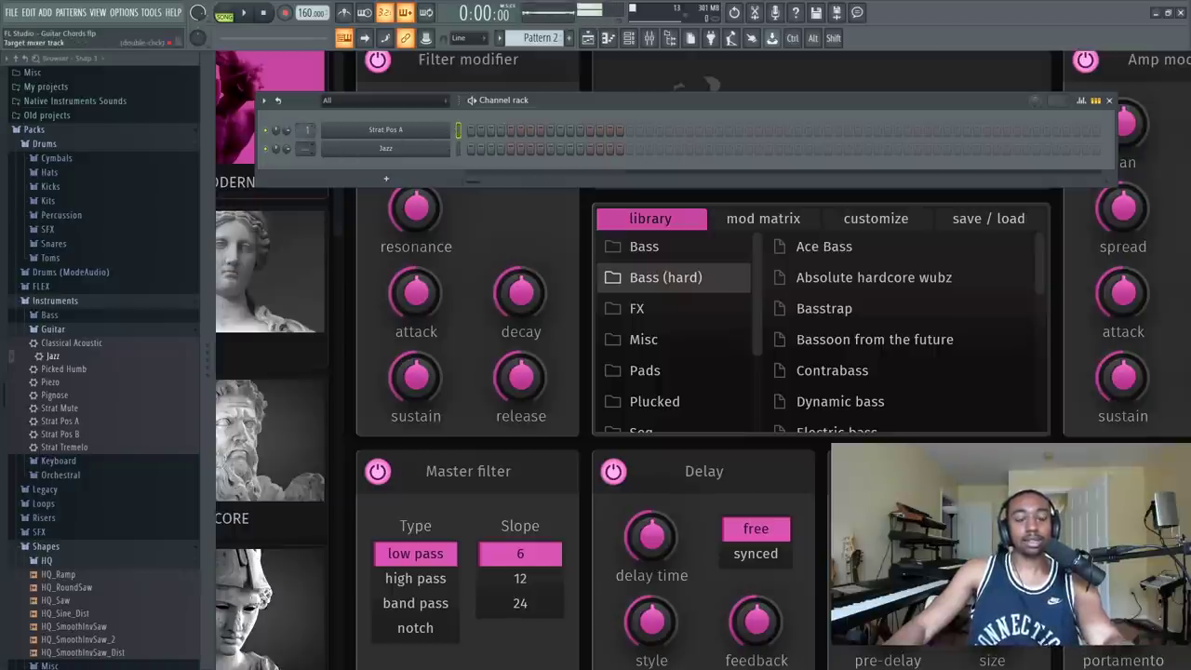
pyautogui.moveTo(305, 149); pyautogui.dragTo(305, 132)
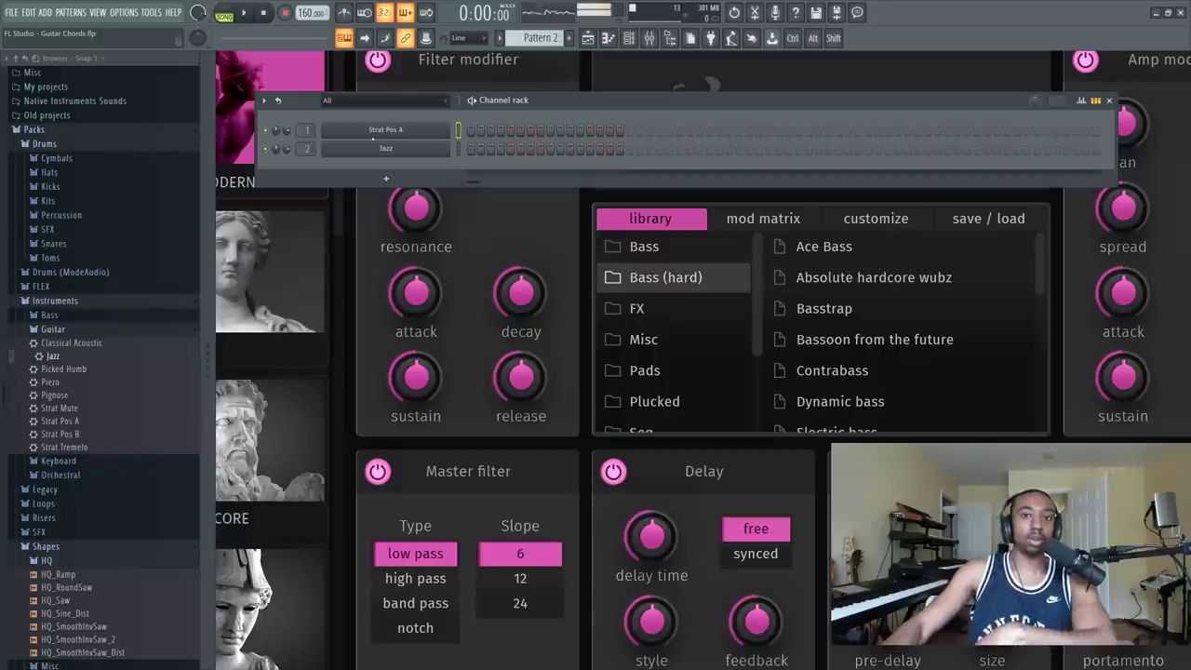
pyautogui.rightClick(391, 130)
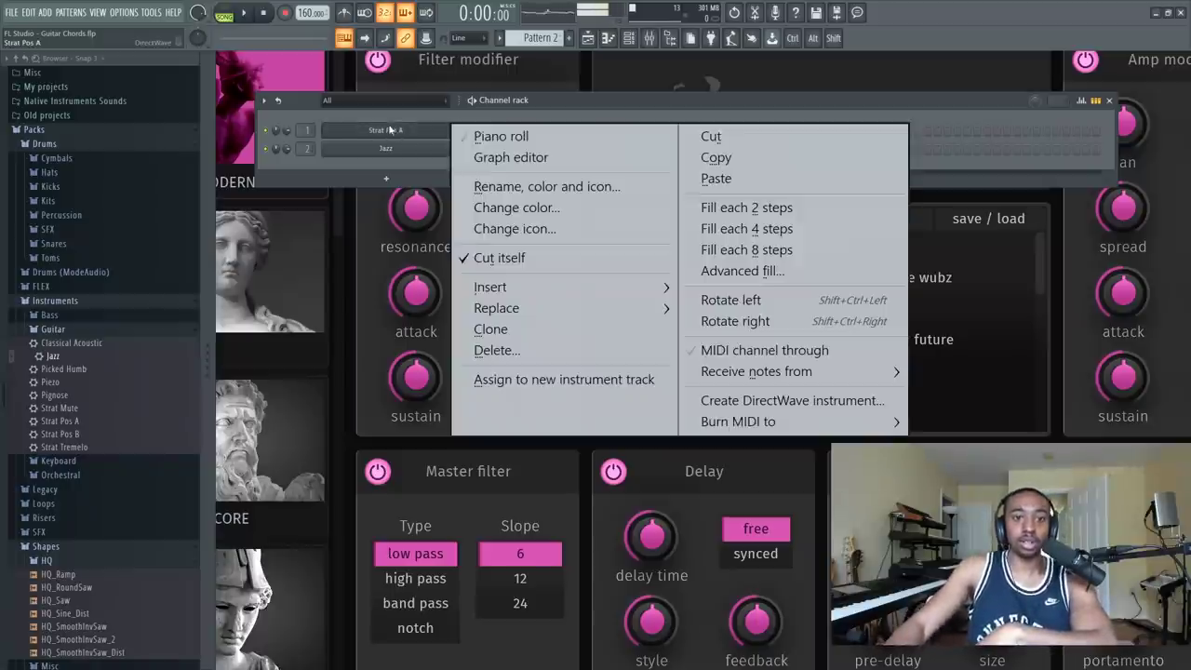
pyautogui.click(512, 137)
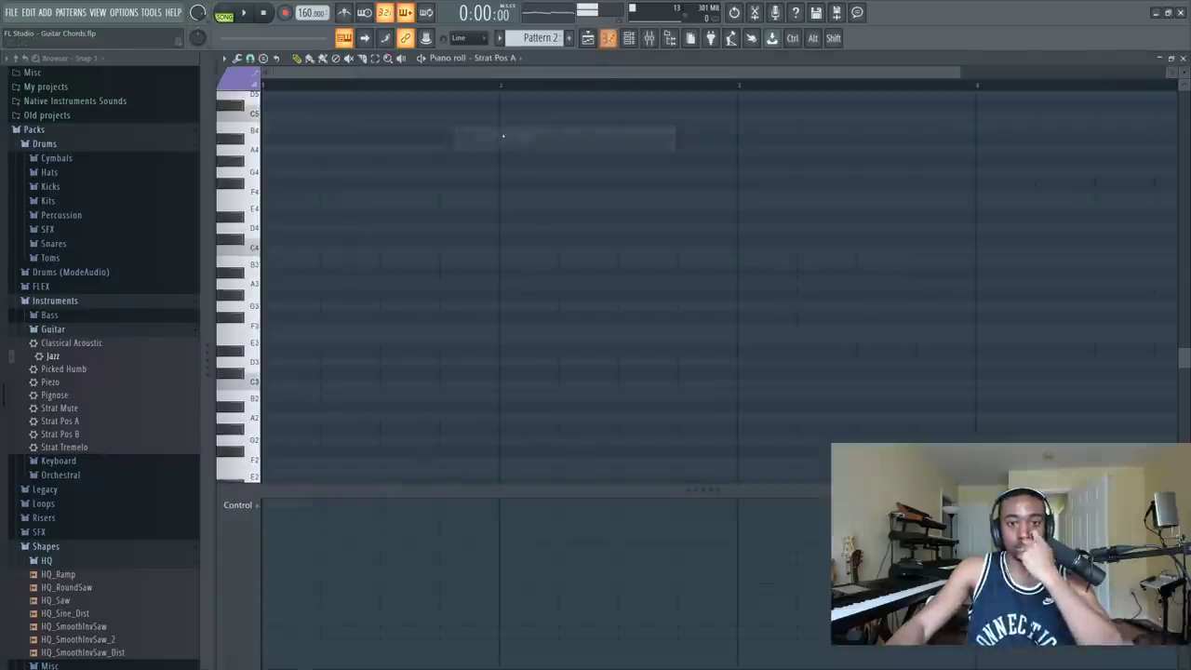
pyautogui.click(279, 284)
pyautogui.rightClick(279, 285)
pyautogui.scroll(-1, 305, 164)
pyautogui.scroll(-2, 280, 244)
pyautogui.click(270, 183)
pyautogui.rightClick(308, 183)
# Step: Stack A4, C5 and E5 notes at the start of bar 1 and play the chord in pattern mode
pyautogui.scroll(6, 306, 186)
pyautogui.click(276, 250)
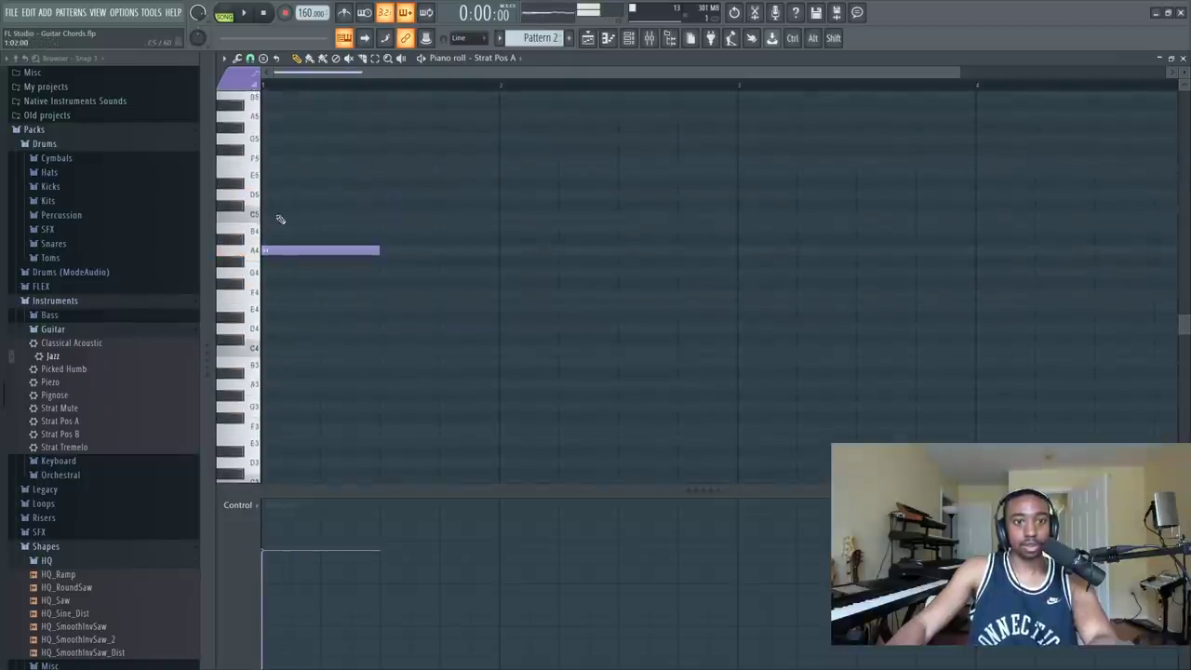
pyautogui.click(275, 217)
pyautogui.click(265, 173)
pyautogui.click(226, 13)
pyautogui.press('space')
pyautogui.press('space')
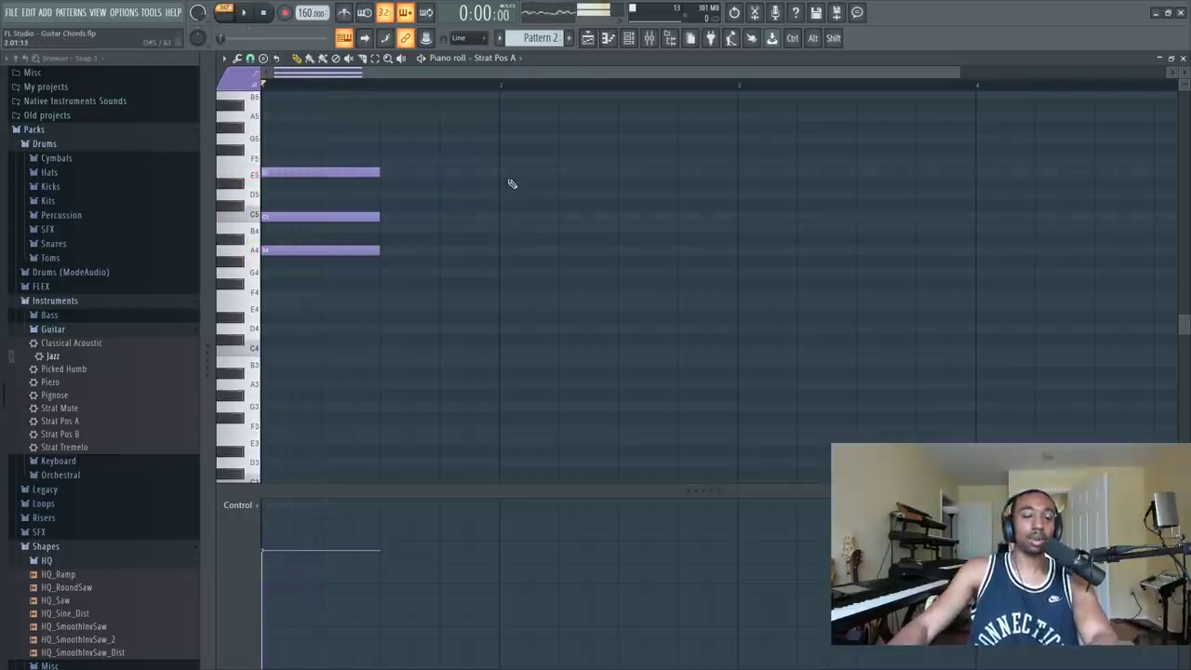
# Step: Try octave shifts on the chord: move the E5 note down and back up, and the A4 note up and back down
pyautogui.click(372, 172)
pyautogui.scroll(3, 349, 203)
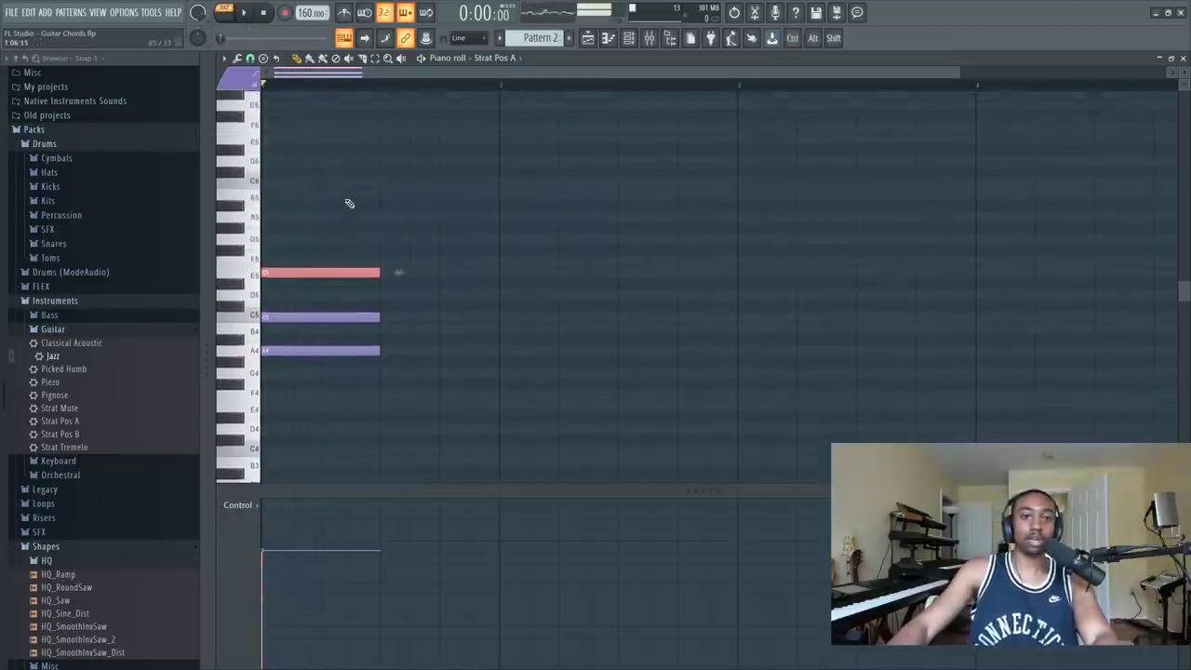
pyautogui.hotkey('ctrl', 'Down')
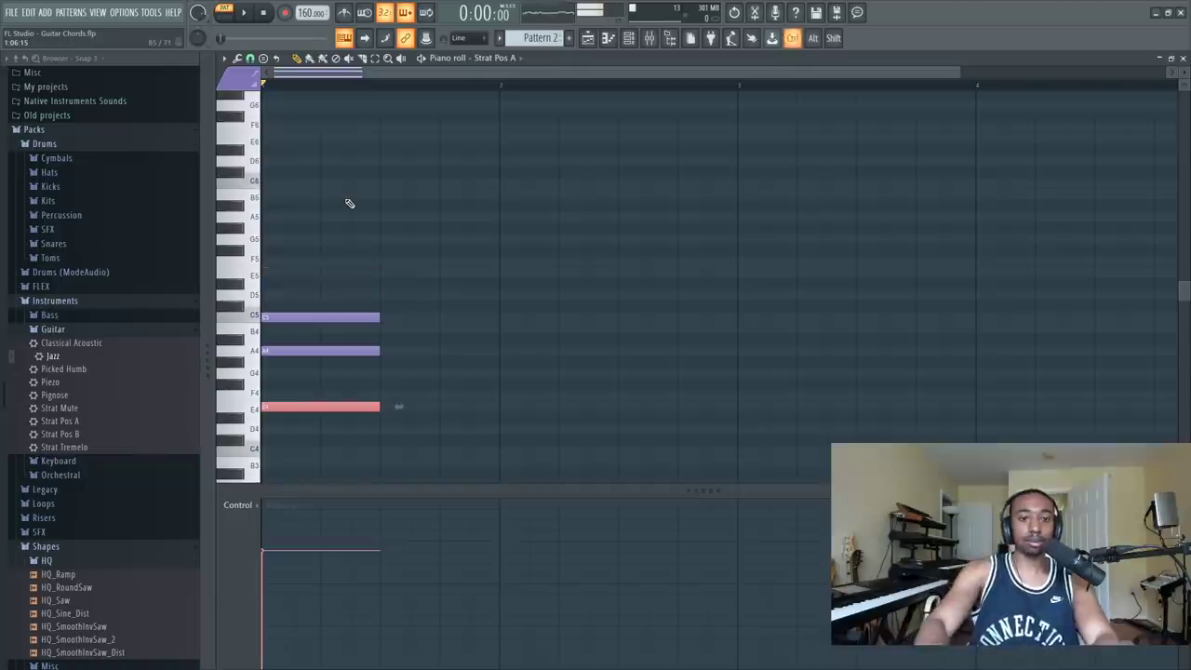
pyautogui.keyDown('ctrl'); pyautogui.click(293, 352); pyautogui.keyUp('ctrl')
pyautogui.hotkey('ctrl', 'Up')
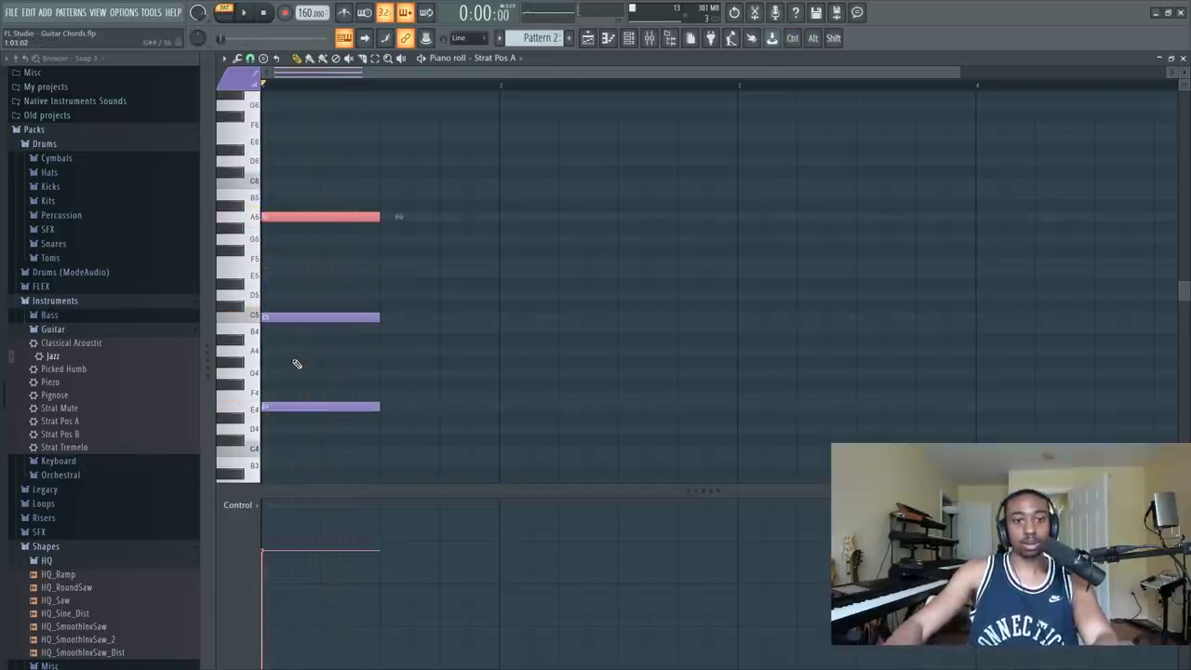
pyautogui.hotkey('ctrl', 'Down')
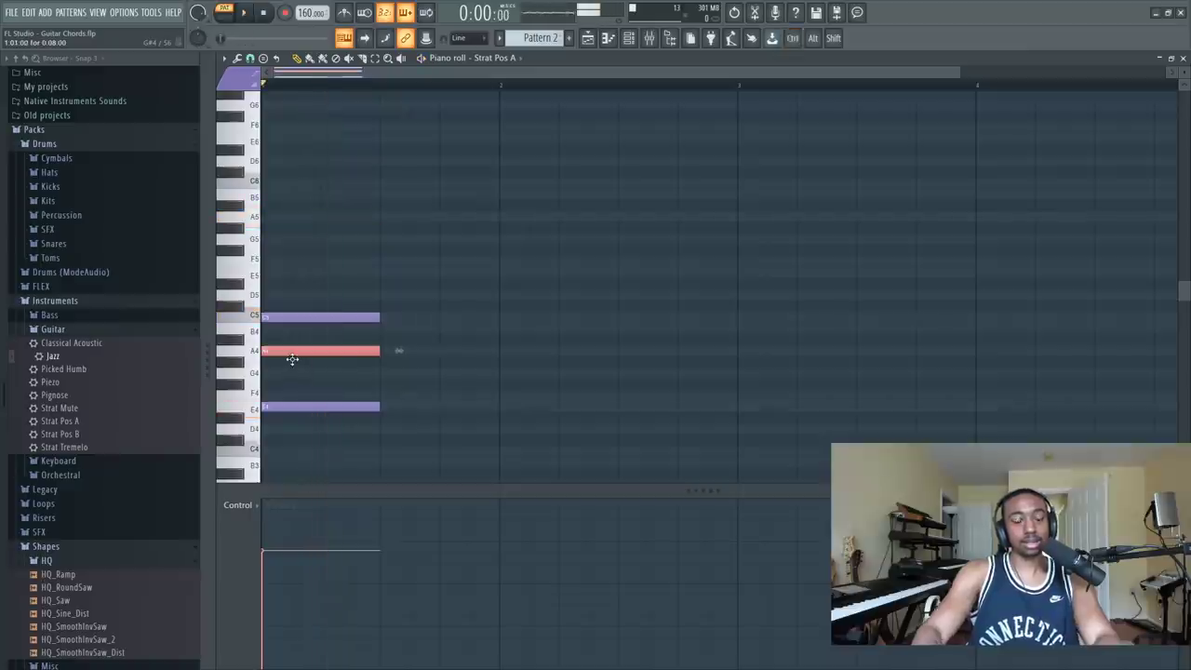
pyautogui.keyDown('ctrl'); pyautogui.click(296, 407); pyautogui.keyUp('ctrl')
pyautogui.hotkey('ctrl', 'Up')
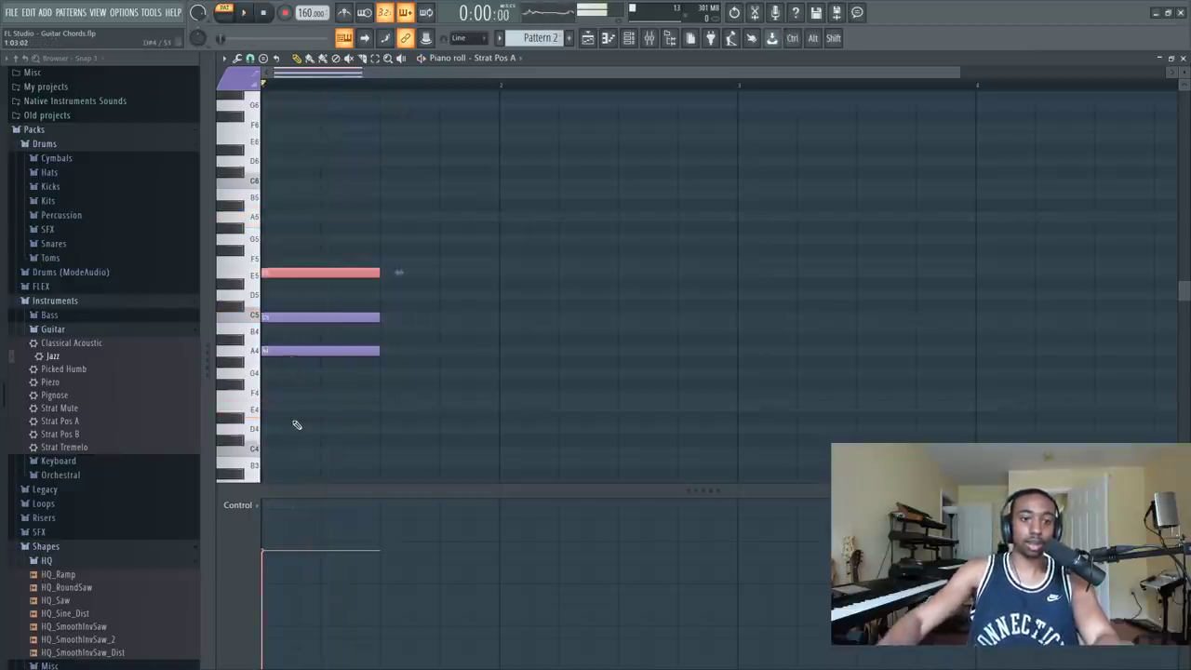
# Step: Delete the E5, C5 and A4 notes and close the piano roll
pyautogui.rightClick(324, 273)
pyautogui.rightClick(329, 317)
pyautogui.rightClick(335, 350)
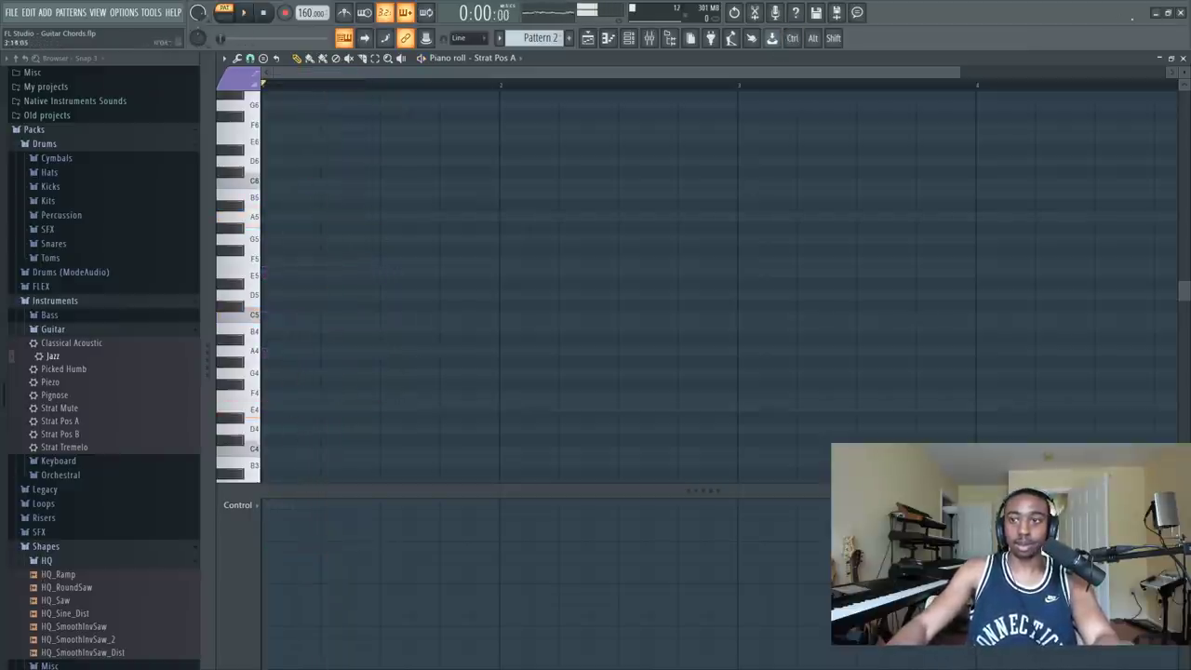
pyautogui.click(1183, 58)
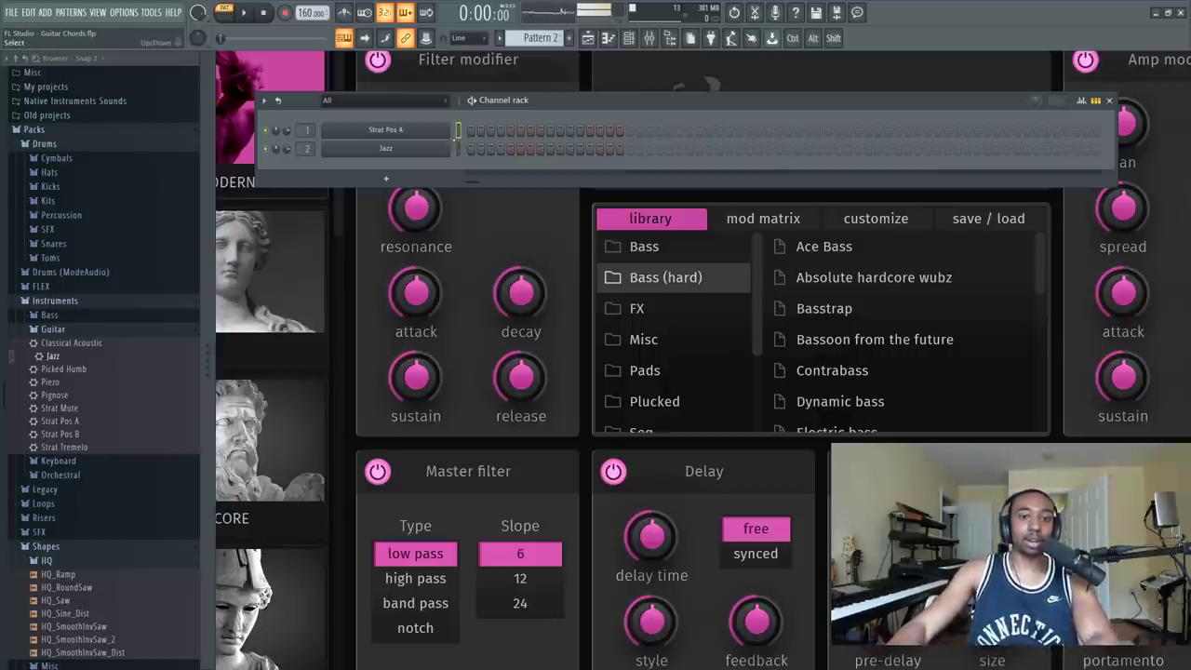
# Step: Reopen the piano roll for the Strat Pos A channel and hide the browser
pyautogui.rightClick(452, 138)
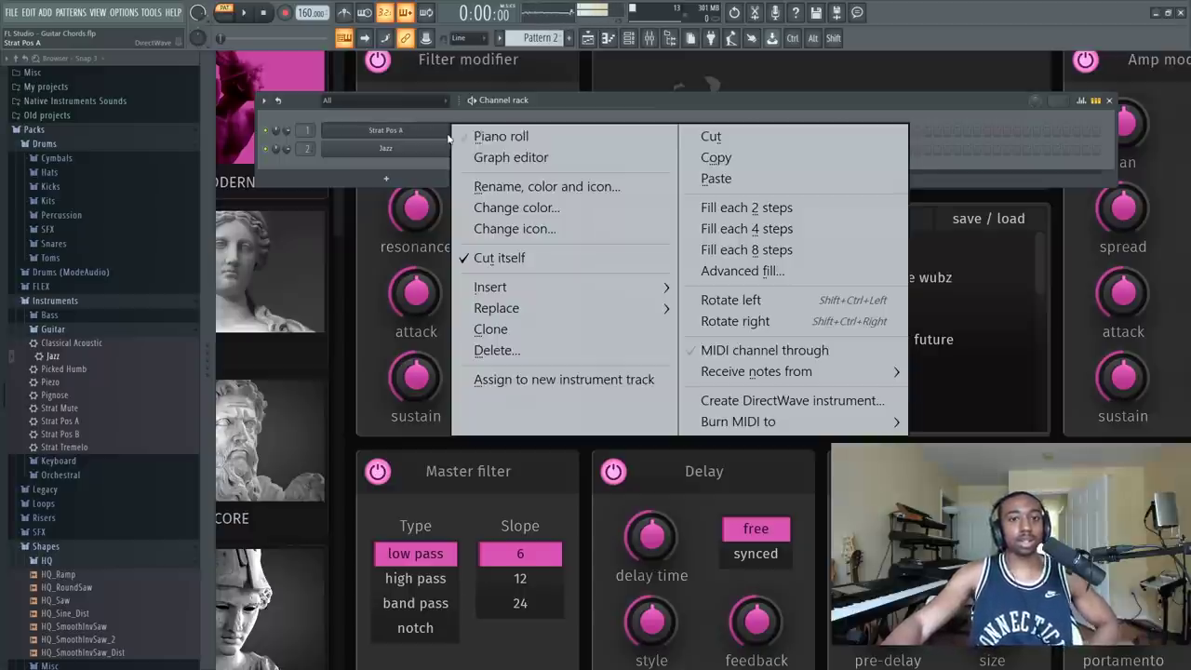
pyautogui.click(484, 135)
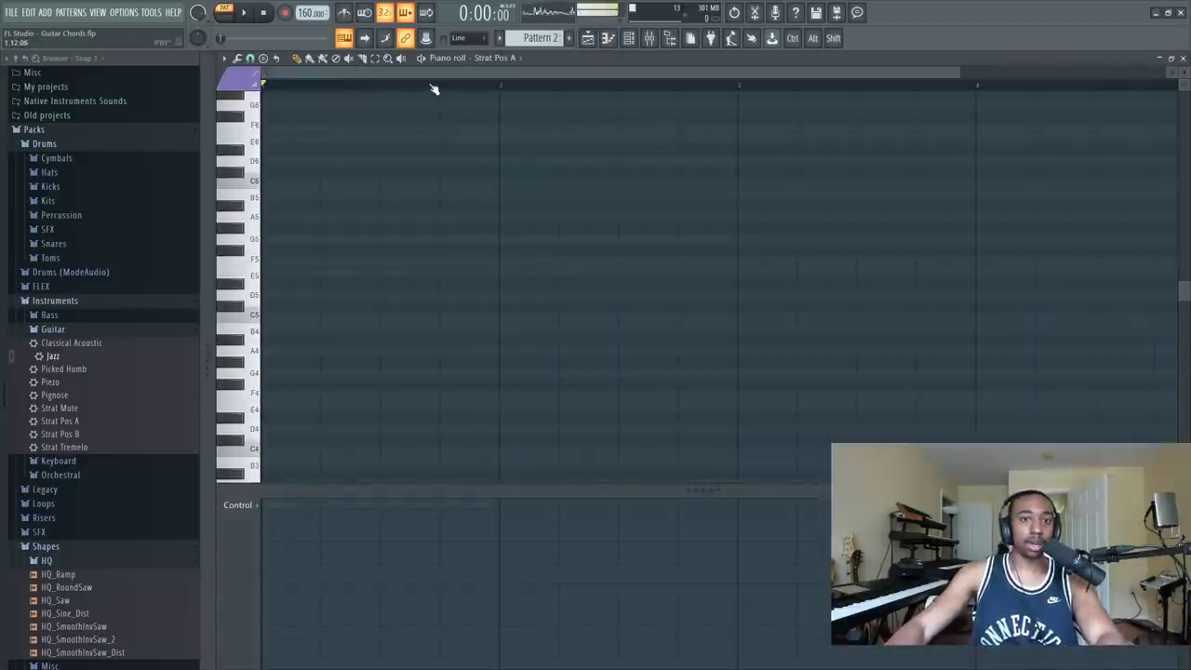
pyautogui.click(673, 39)
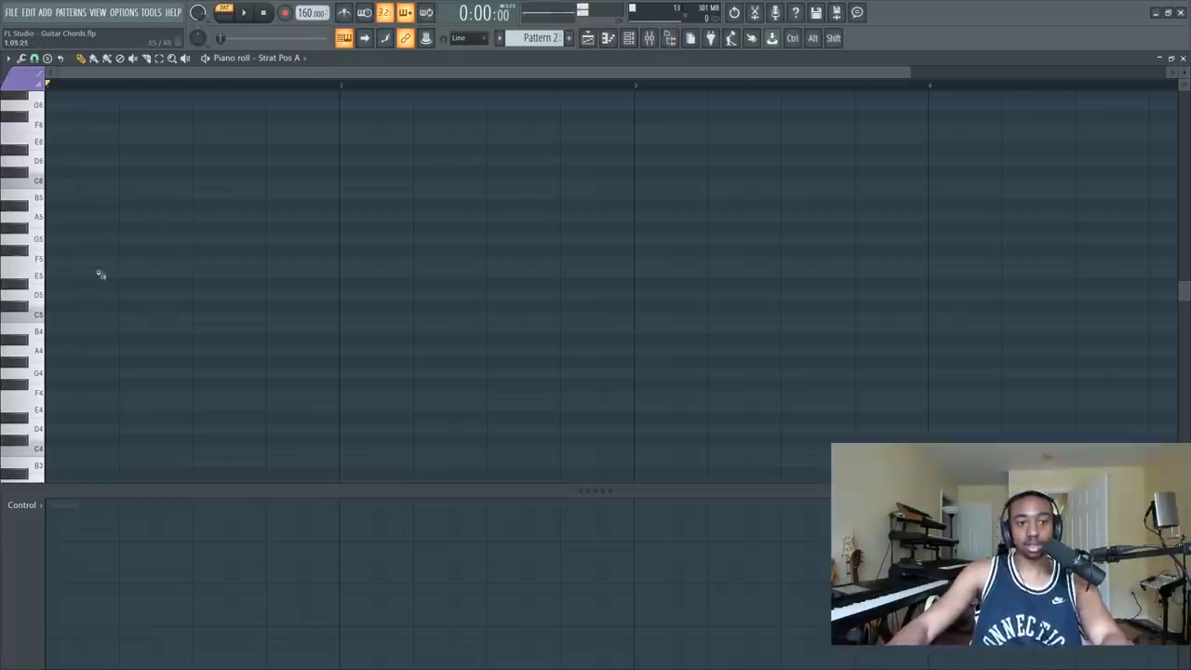
# Step: Change the piano roll note color to pink, testing it with a temporary D5 note
pyautogui.click(72, 298)
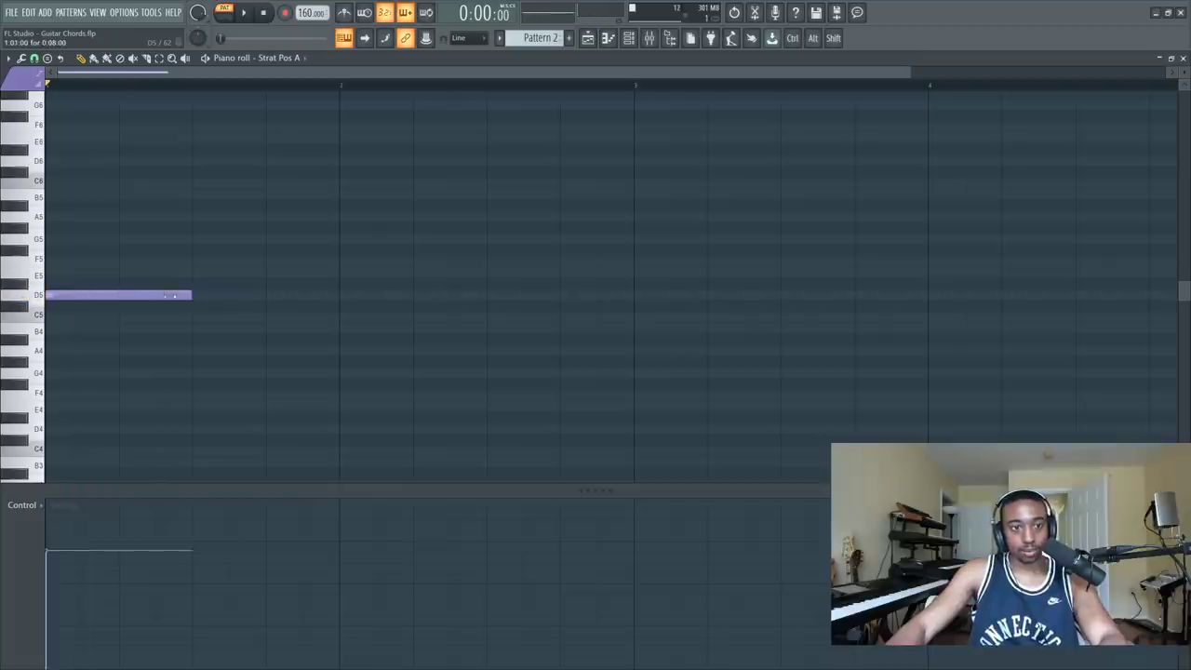
pyautogui.rightClick(104, 295)
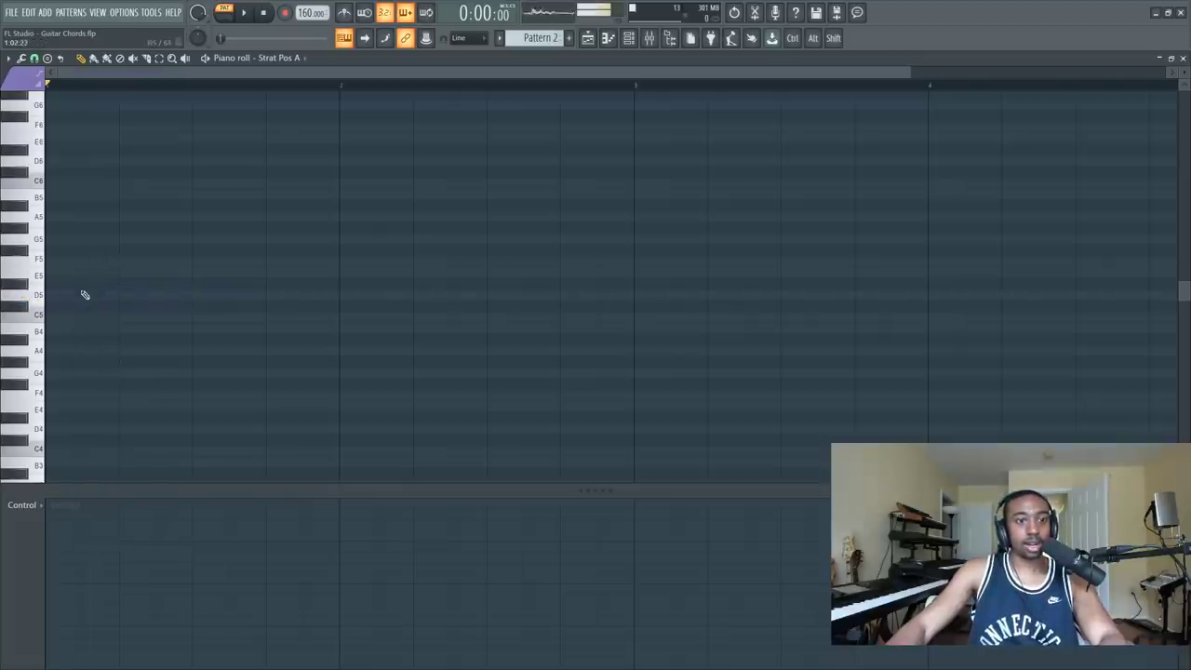
pyautogui.rightClick(36, 80)
pyautogui.moveTo(466, 284); pyautogui.dragTo(457, 256)
pyautogui.click(587, 459)
pyautogui.click(74, 295)
pyautogui.rightClick(84, 296)
# Step: Place a D5 note at the start of bar 1, extend it to one full bar and move it down to D4
pyautogui.click(64, 295)
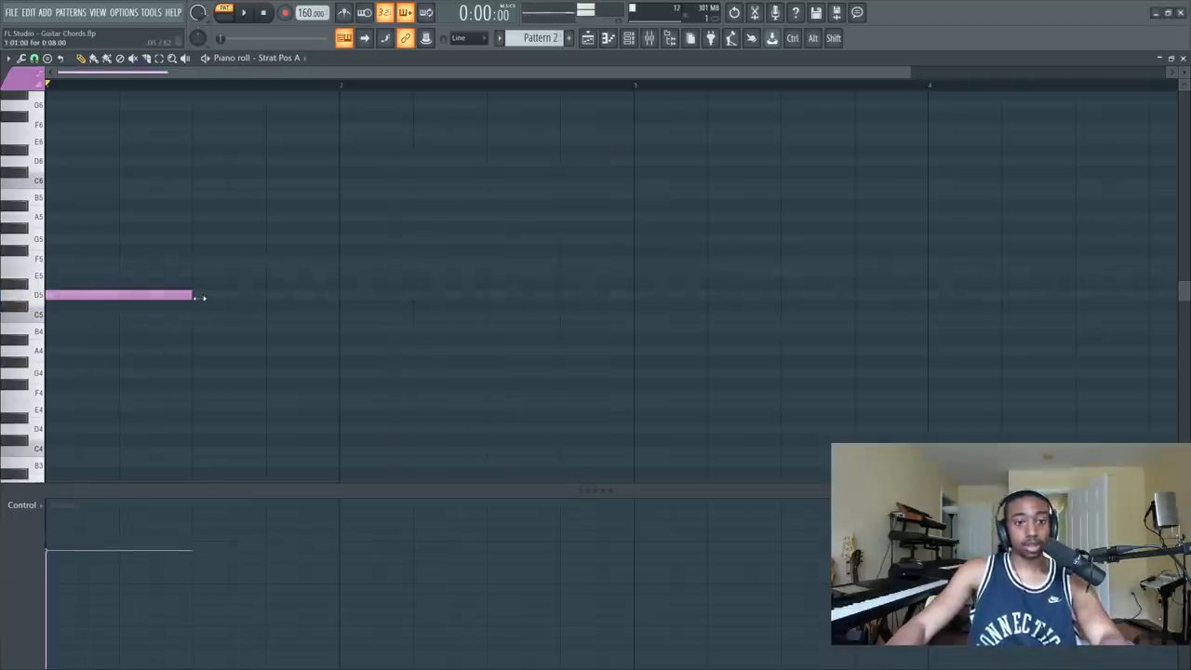
pyautogui.moveTo(199, 295); pyautogui.dragTo(341, 295)
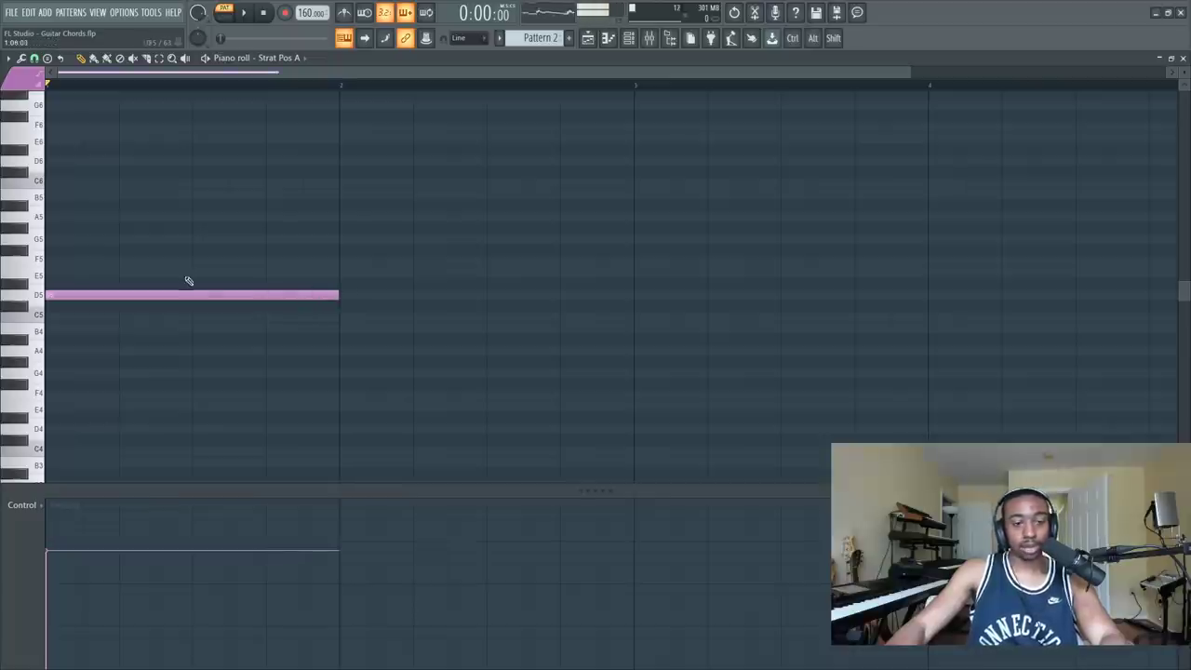
pyautogui.click(82, 293)
pyautogui.moveTo(82, 292); pyautogui.dragTo(82, 428)
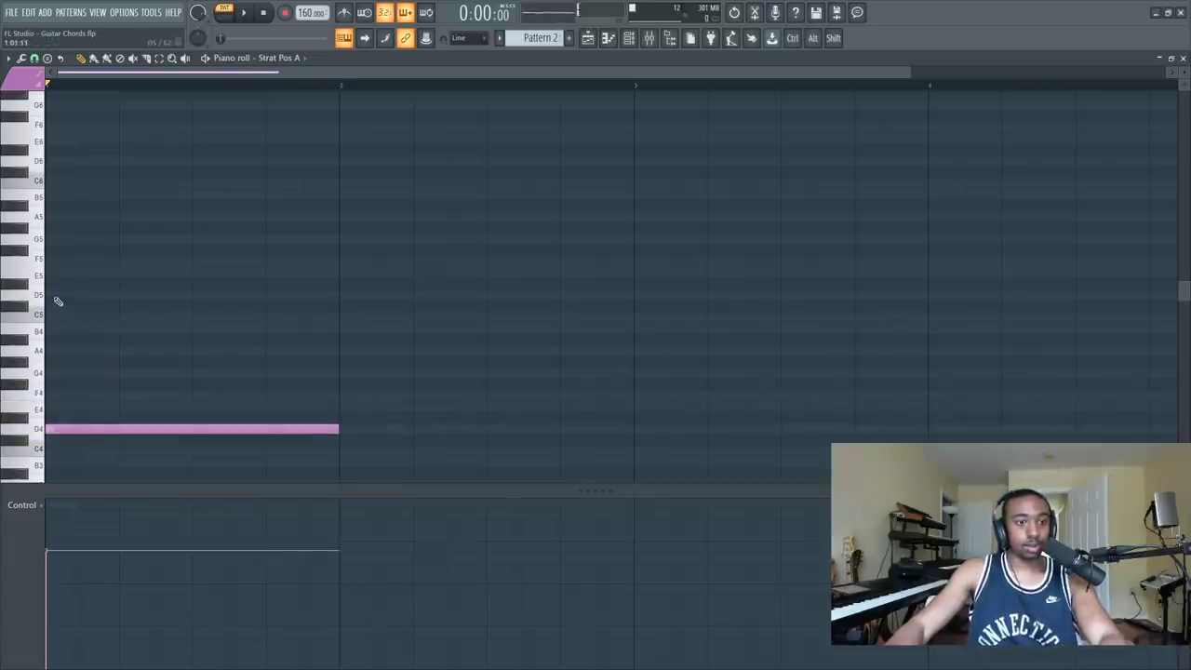
# Step: Add one-bar F4, A4, C5 and E5 notes above the D4 note and play back the chord
pyautogui.click(70, 394)
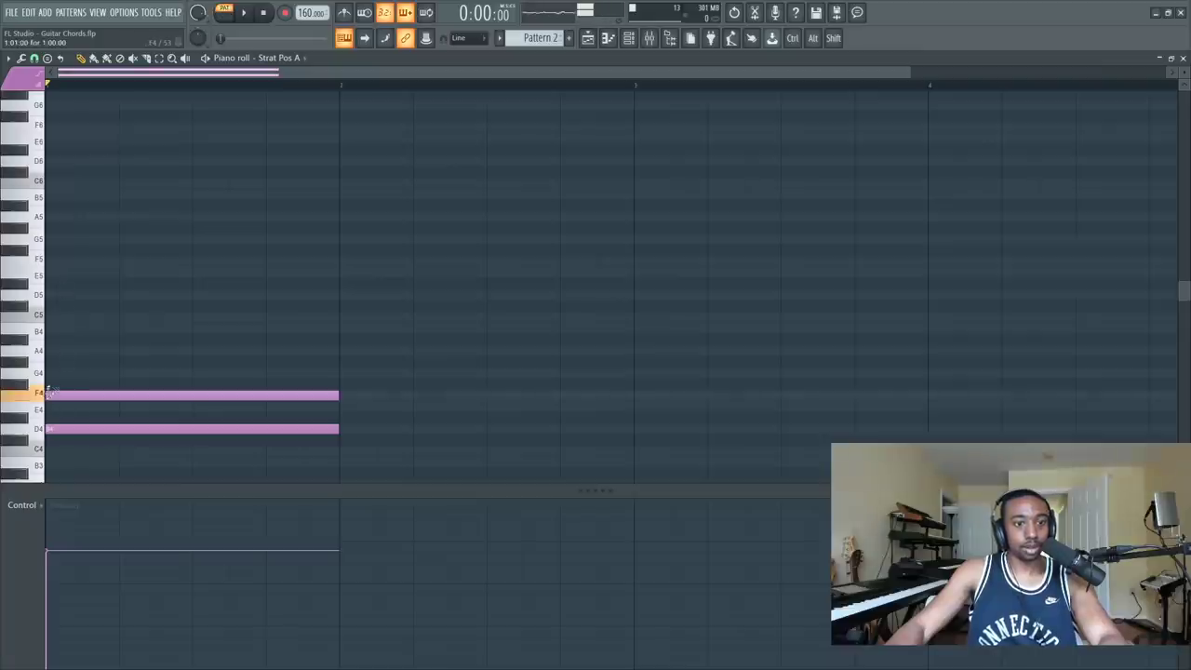
pyautogui.click(56, 351)
pyautogui.click(52, 306)
pyautogui.click(52, 273)
pyautogui.press('space')
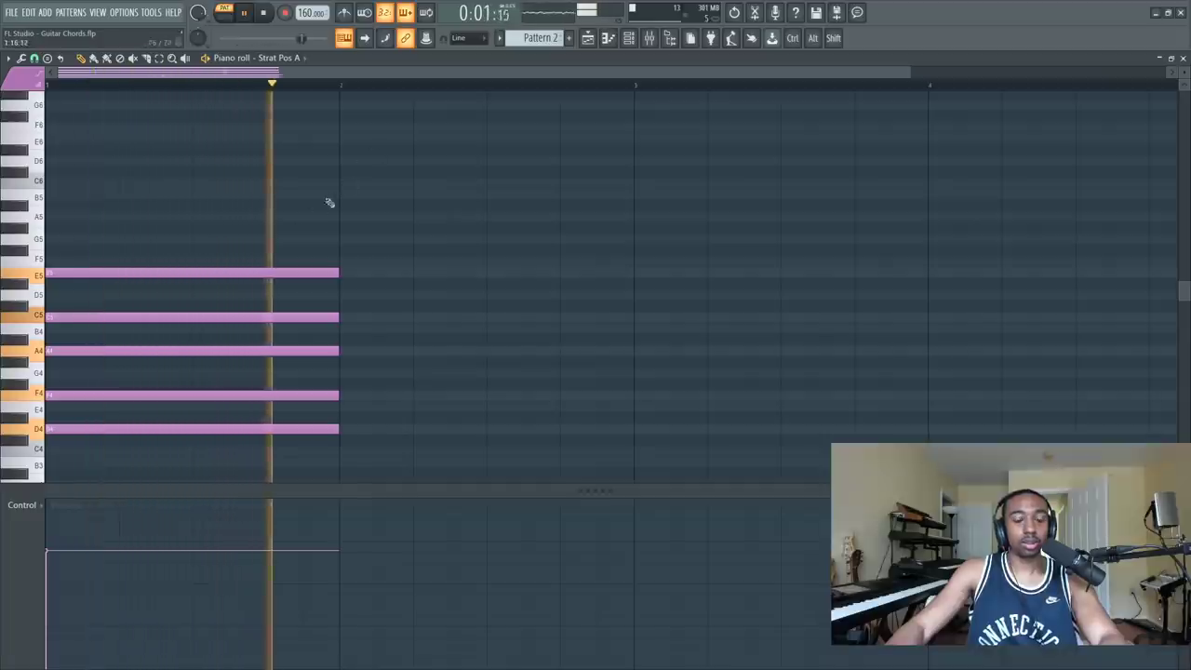
pyautogui.press('space')
pyautogui.press('space')
pyautogui.press('space')
# Step: Randomize the velocity levels of all five chord notes with pattern generation off, and play back the chord
pyautogui.moveTo(105, 398); pyautogui.dragTo(120, 294)
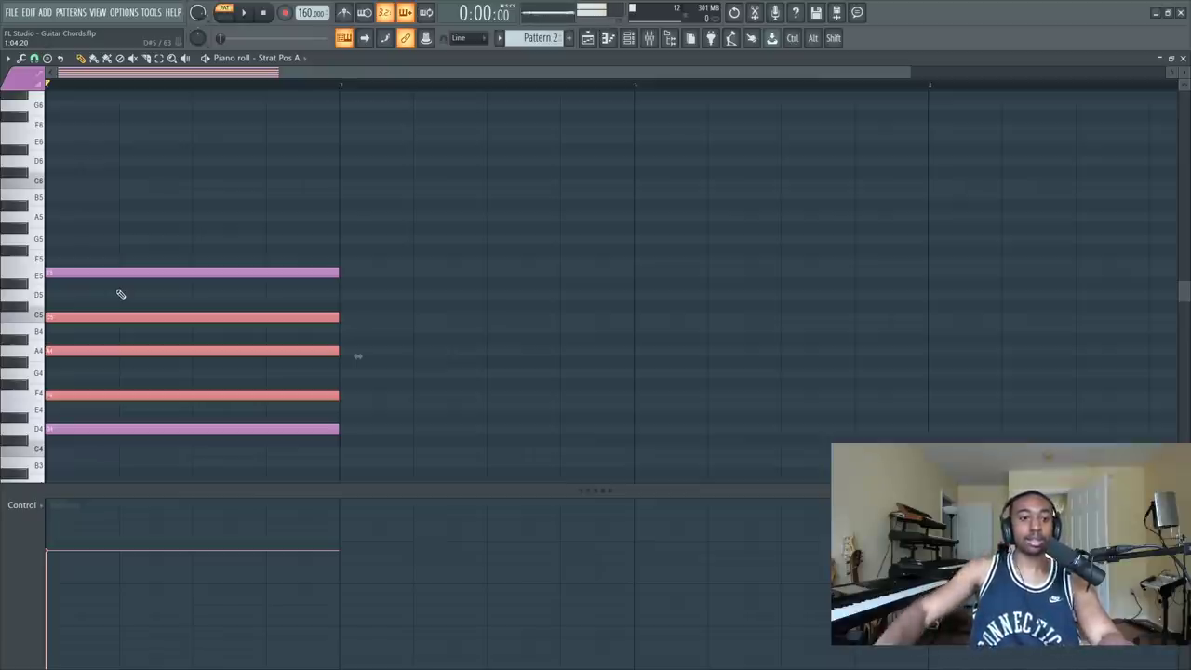
pyautogui.moveTo(101, 235); pyautogui.dragTo(86, 460)
pyautogui.hotkey('alt', 'r')
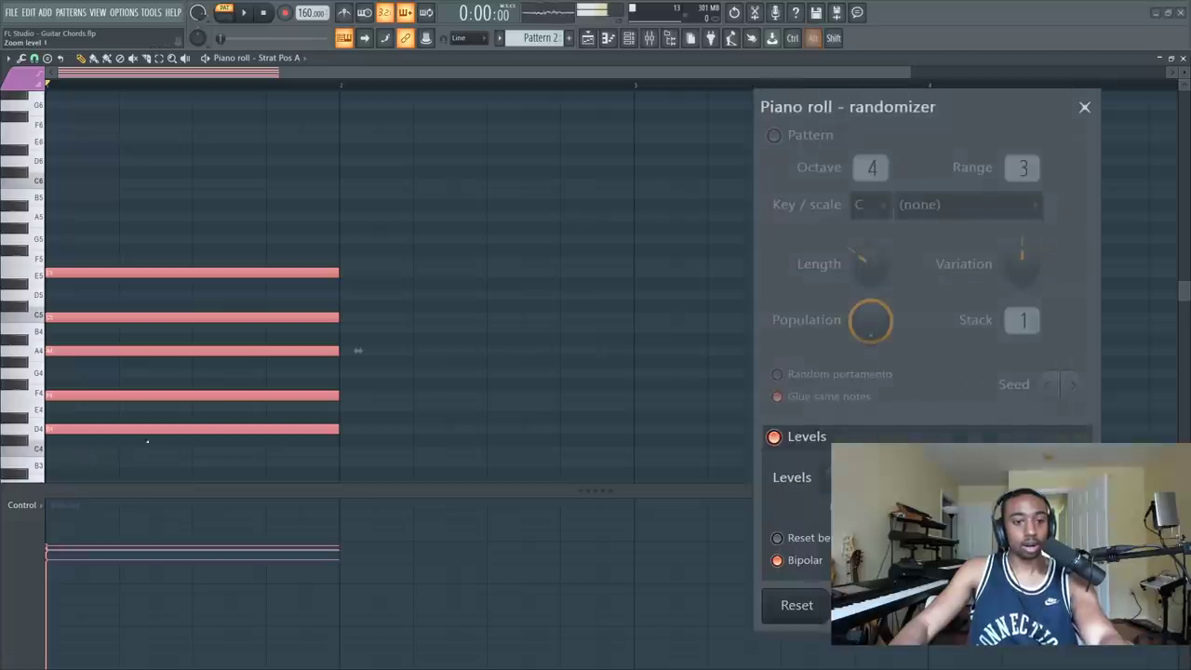
pyautogui.click(773, 136)
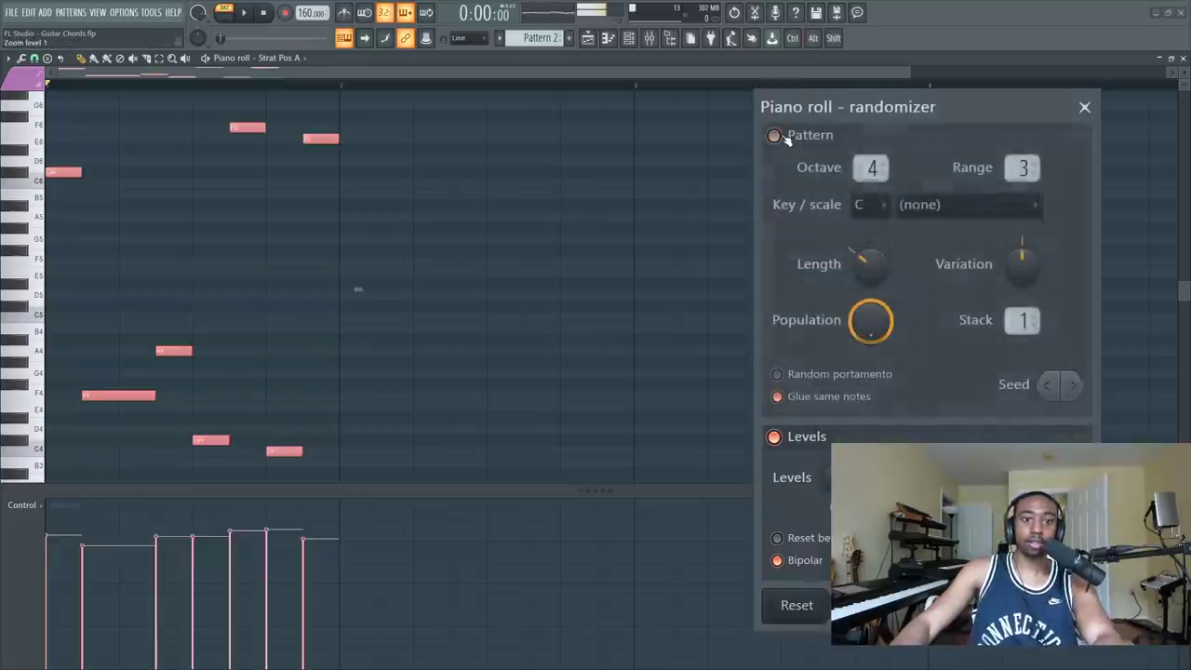
pyautogui.click(774, 136)
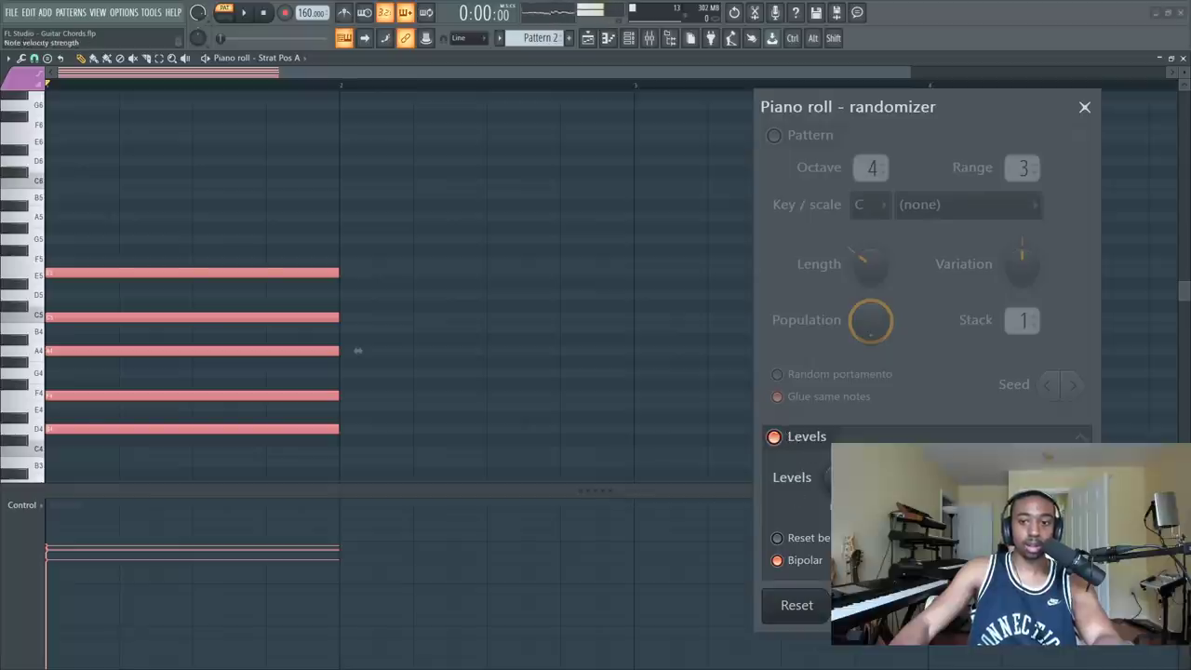
pyautogui.moveTo(847, 478)
pyautogui.mouseDown()
pyautogui.moveTo(847, 498)
pyautogui.moveTo(847, 456)
pyautogui.moveTo(842, 470)
pyautogui.mouseUp()
pyautogui.click(1037, 605)
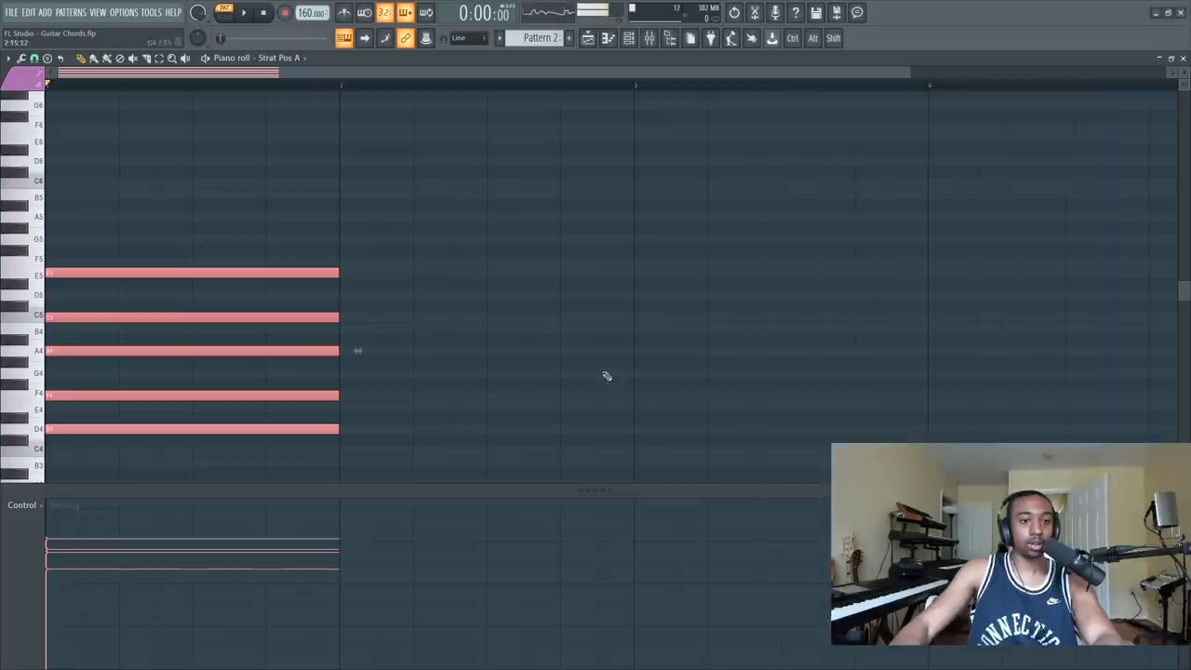
pyautogui.press('space')
pyautogui.press('space')
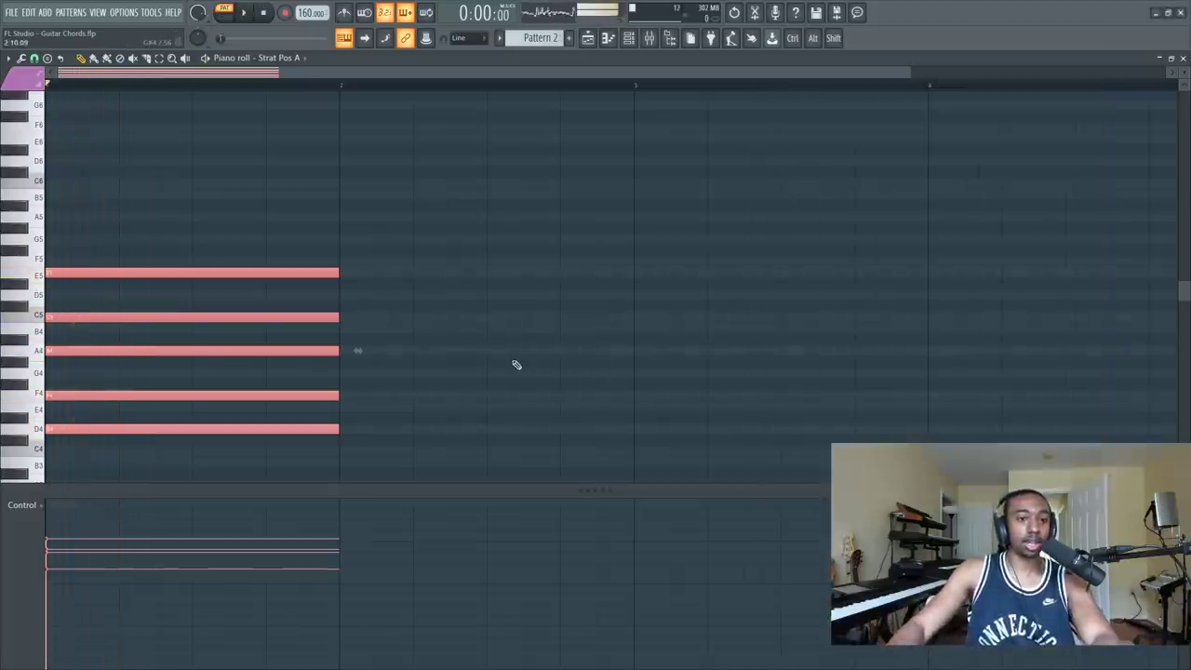
# Step: Play back the five-note chord to hear how it sounds without a strum
pyautogui.press('space')
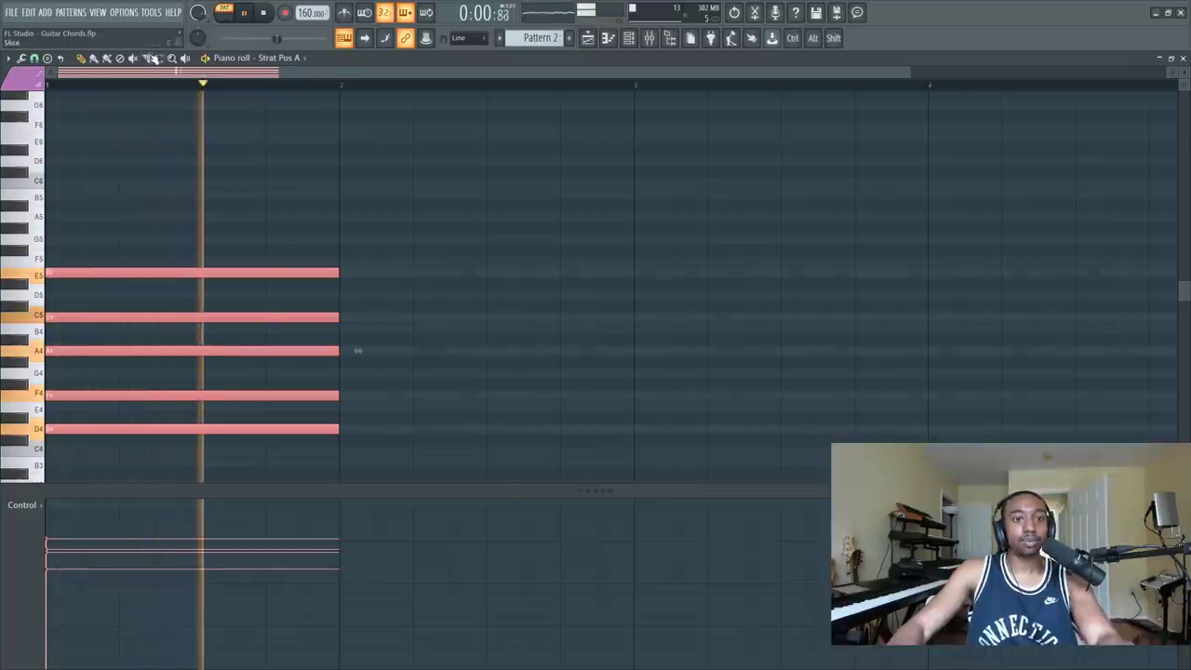
pyautogui.press('space')
pyautogui.moveTo(339, 392); pyautogui.dragTo(340, 431)
pyautogui.press('space')
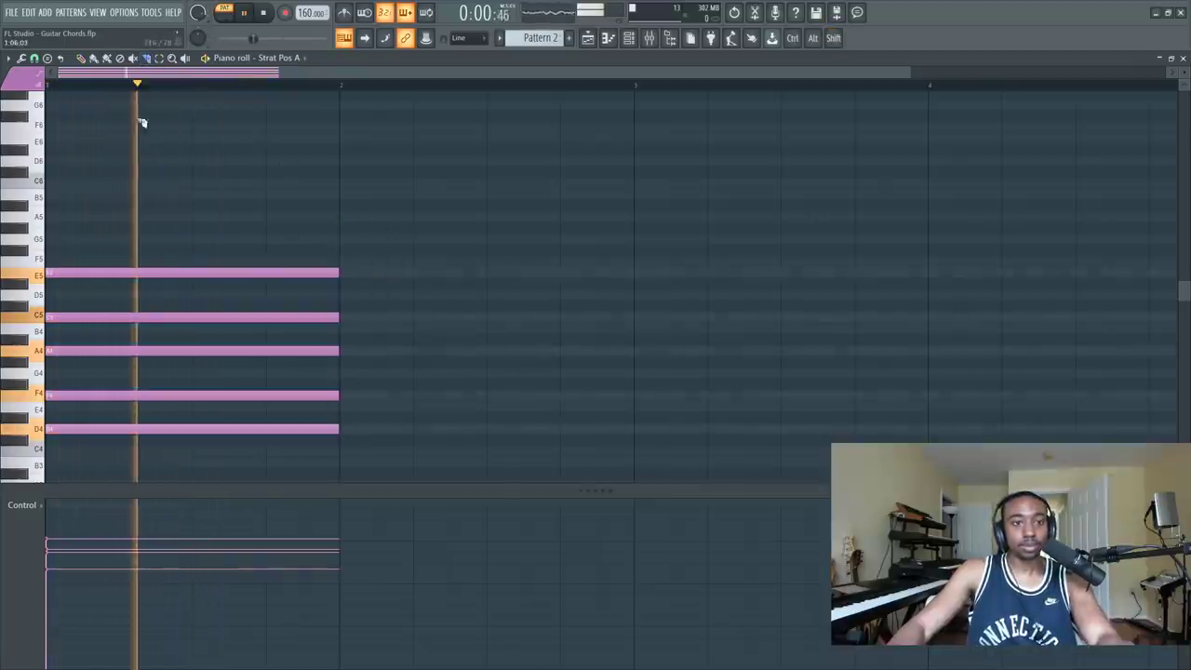
pyautogui.click(82, 58)
pyautogui.press('space')
# Step: Try strumming all five chord notes with alternate direction and a slightly adjusted start time strength, auditioning it before discarding the strum
pyautogui.hotkey('ctrl', 'a')
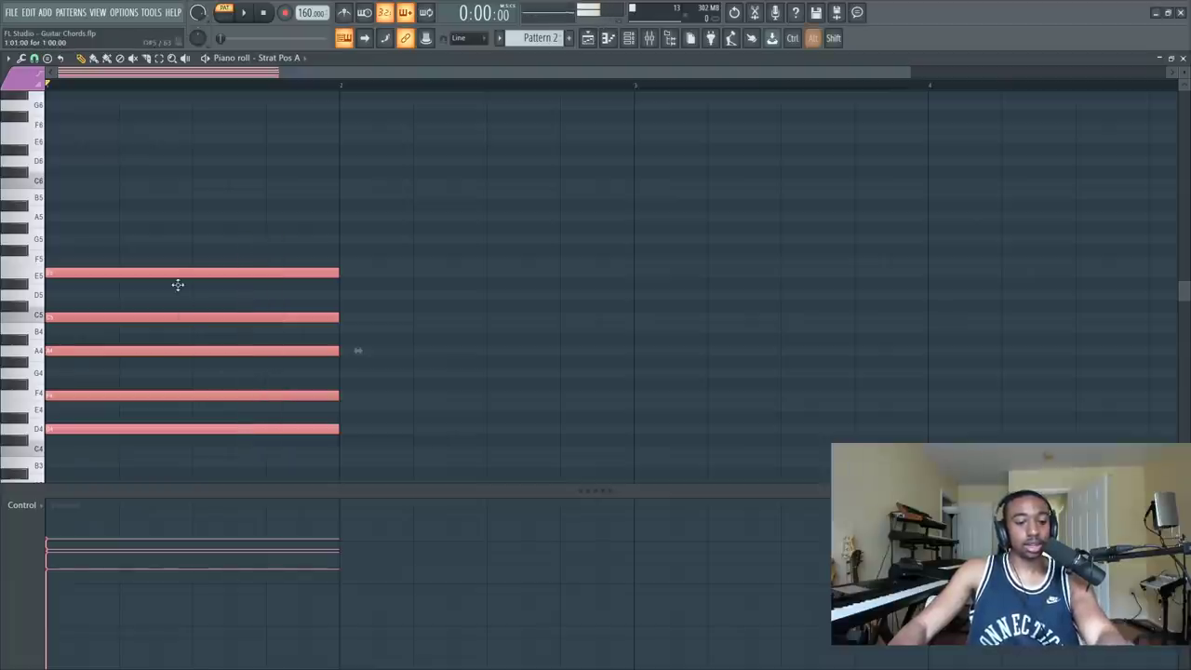
pyautogui.hotkey('alt', 's')
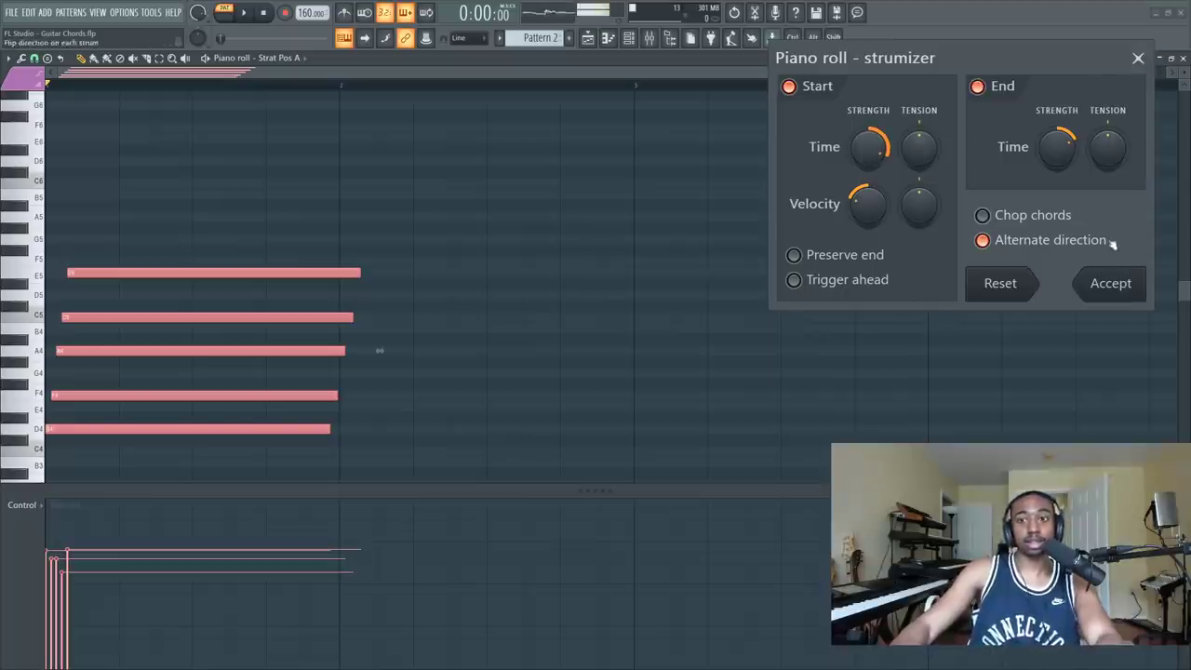
pyautogui.press('space')
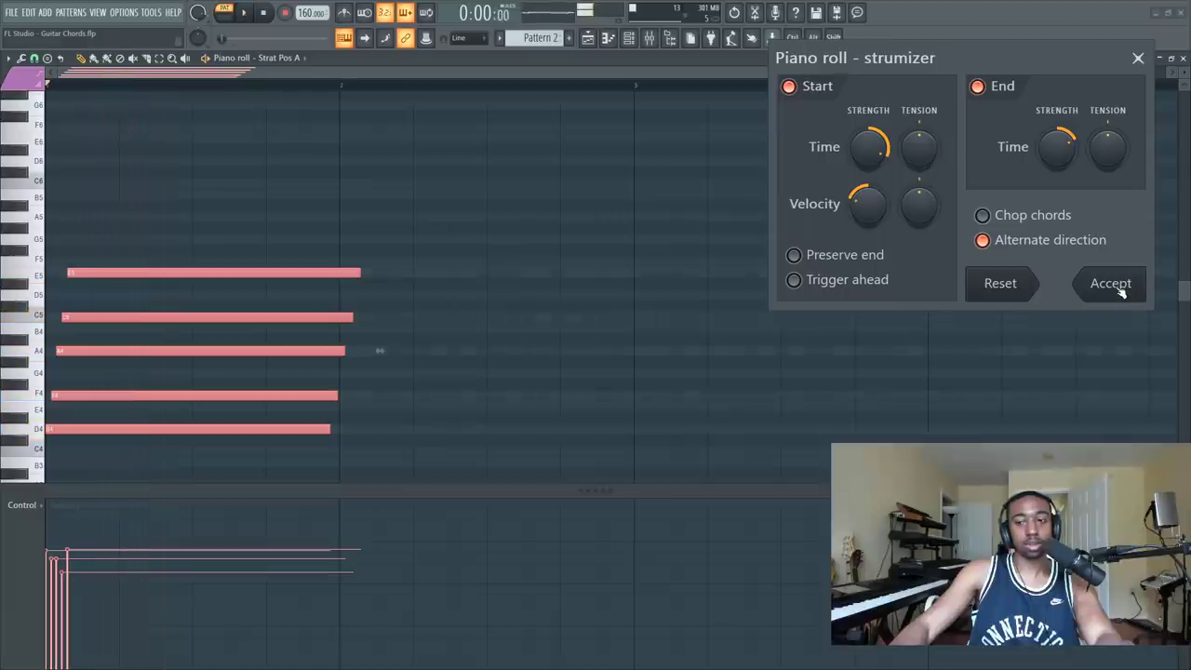
pyautogui.press('space')
pyautogui.moveTo(869, 147); pyautogui.dragTo(869, 139)
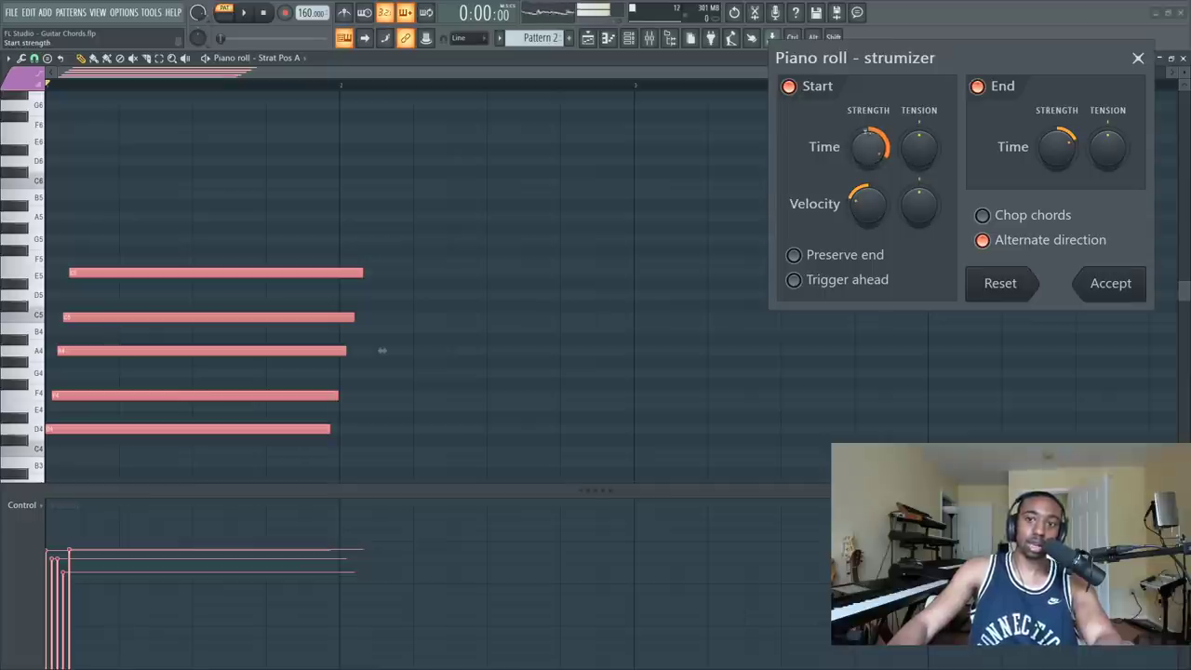
pyautogui.moveTo(869, 147)
pyautogui.mouseDown()
pyautogui.moveTo(869, 184)
pyautogui.moveTo(870, 109)
pyautogui.moveTo(869, 135)
pyautogui.mouseUp()
pyautogui.press('space')
pyautogui.press('space')
pyautogui.press('space')
pyautogui.press('space')
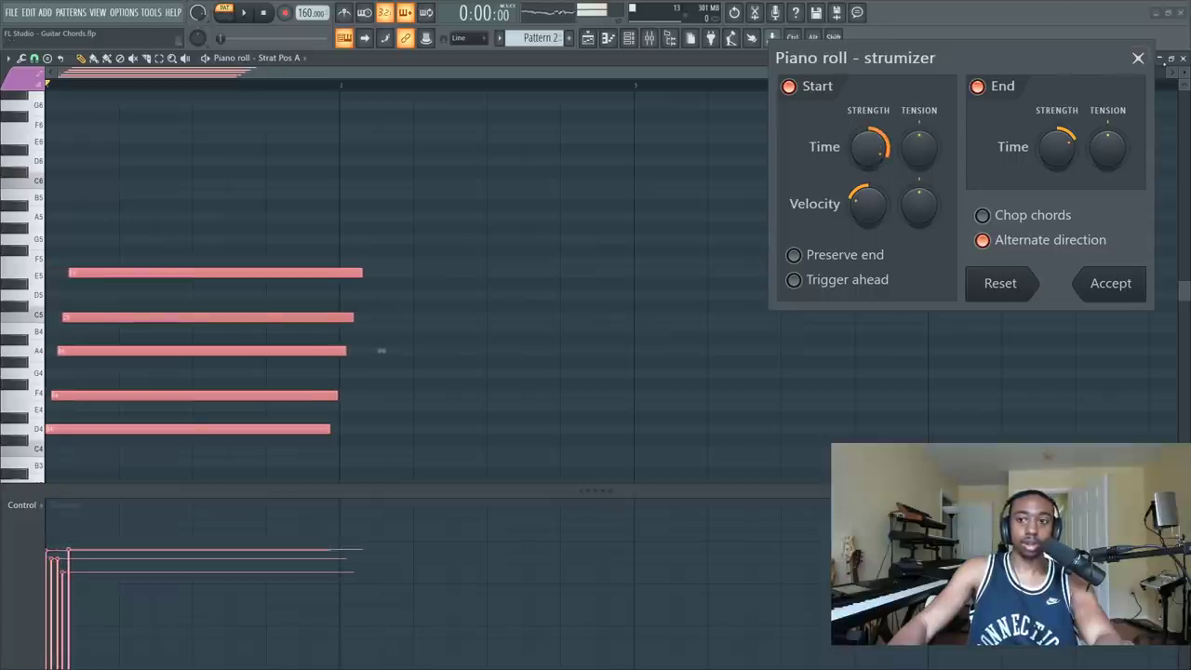
pyautogui.press('space')
pyautogui.press('space')
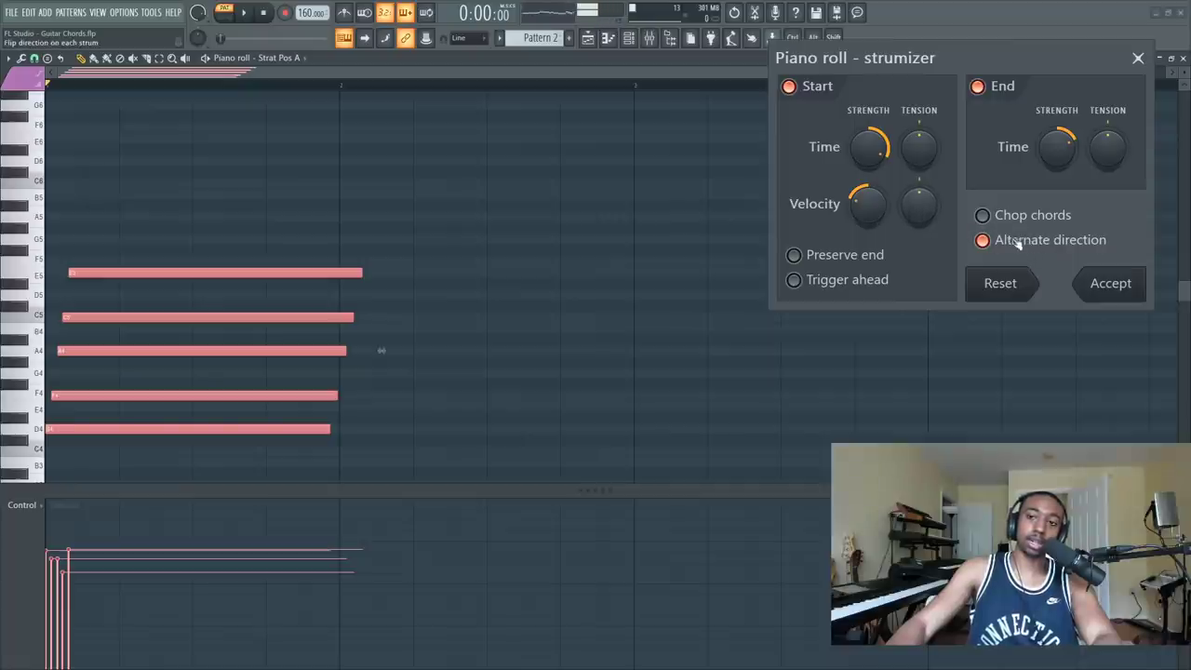
pyautogui.click(1140, 59)
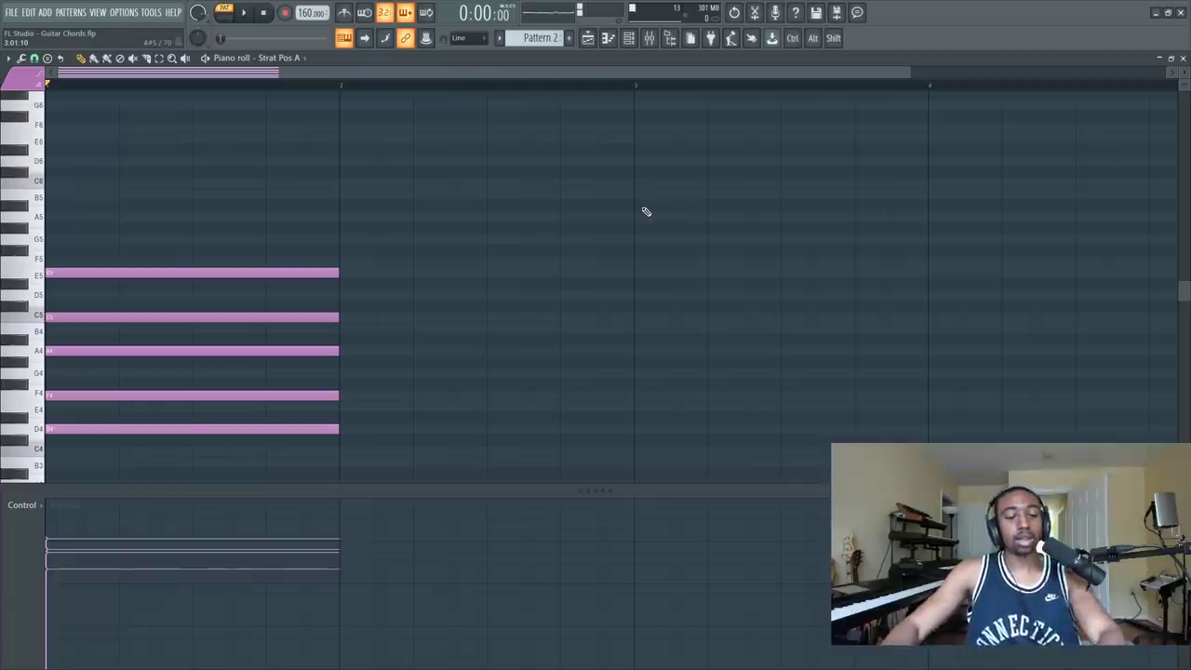
# Step: Play back the original chord again with its five notes starting together
pyautogui.press('space')
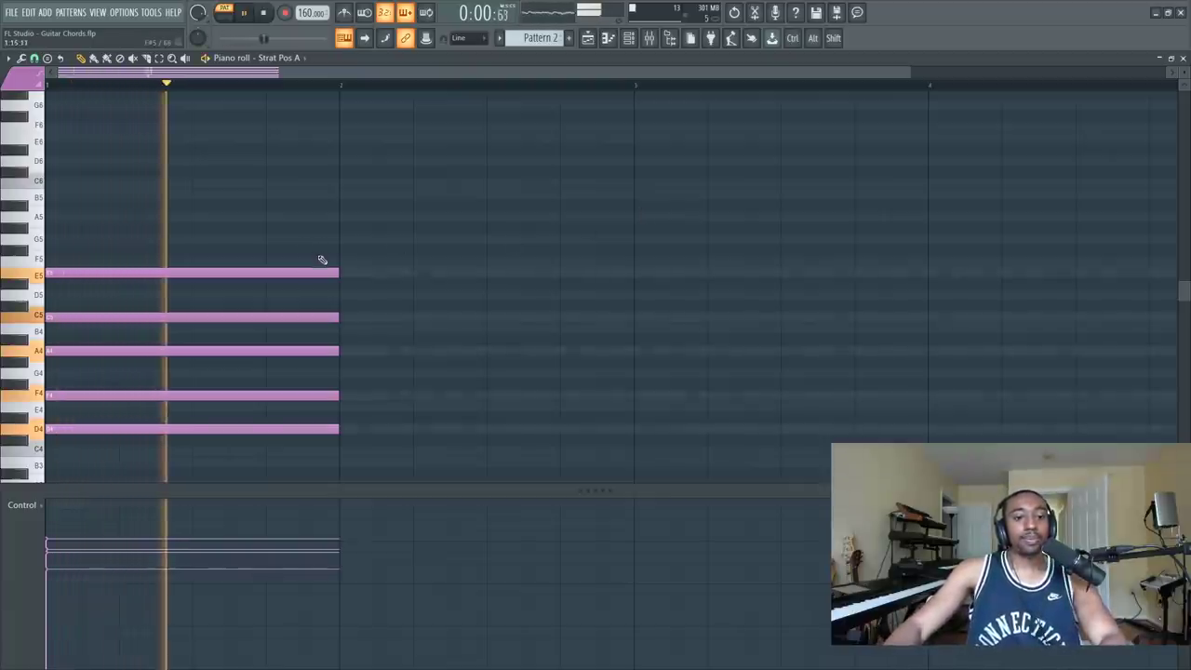
pyautogui.press('space')
pyautogui.keyDown('ctrl'); pyautogui.moveTo(311, 237); pyautogui.dragTo(255, 456); pyautogui.keyUp('ctrl')
pyautogui.press('space')
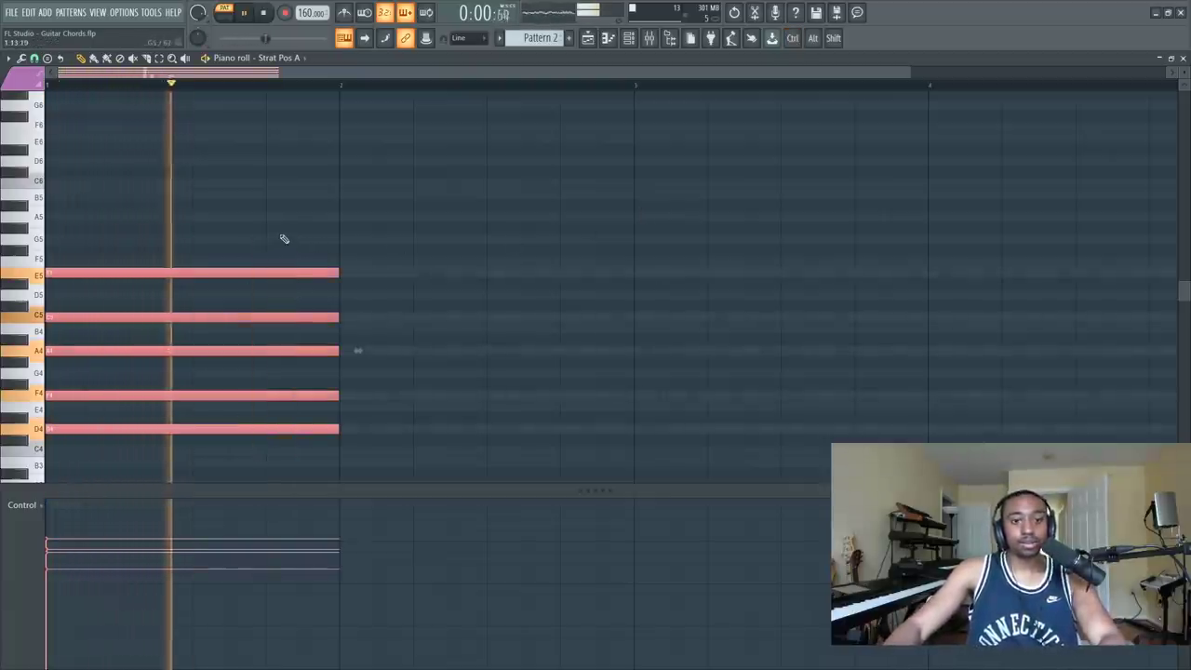
pyautogui.press('space')
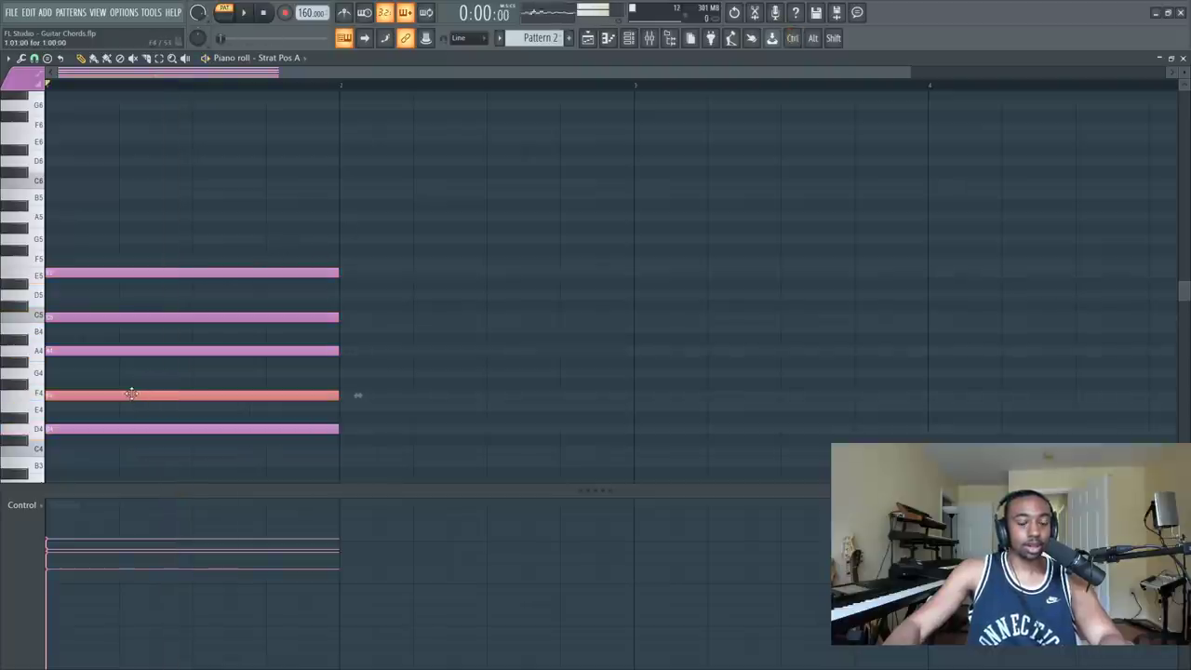
# Step: Try the chord's F4 note an octave higher, play it back and return the note to F4
pyautogui.hotkey('ctrl', 'Up')
pyautogui.hotkey('ctrl', 'Down')
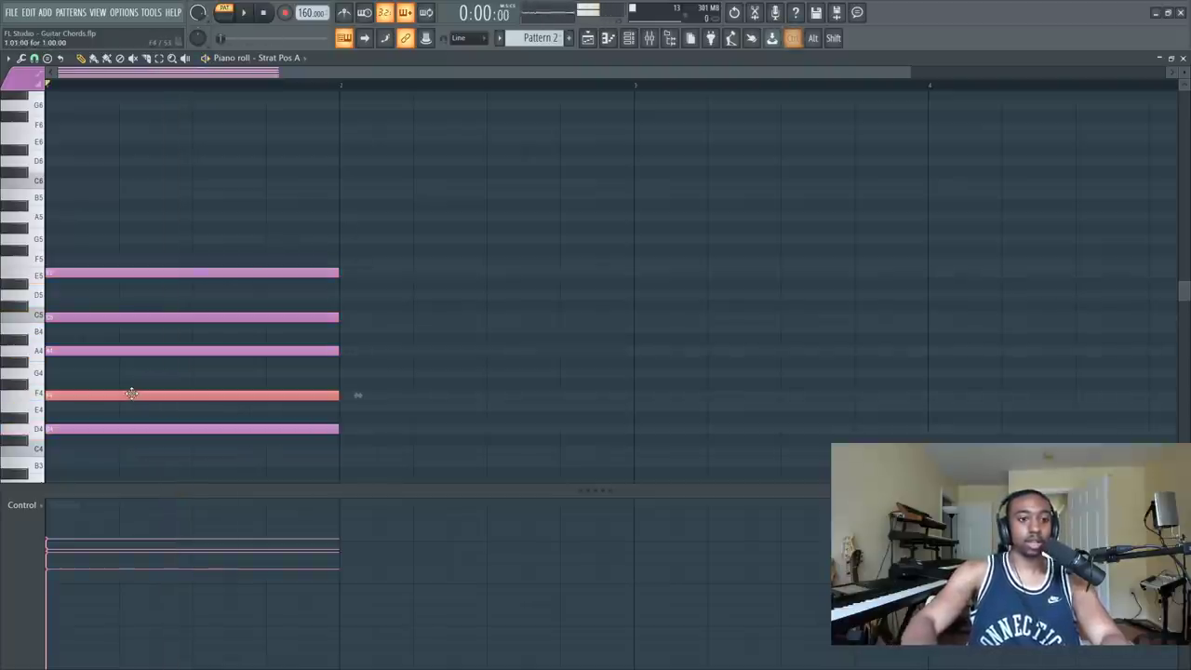
pyautogui.hotkey('ctrl', 'Up')
pyautogui.press('space')
pyautogui.press('space')
pyautogui.hotkey('ctrl', 'Down')
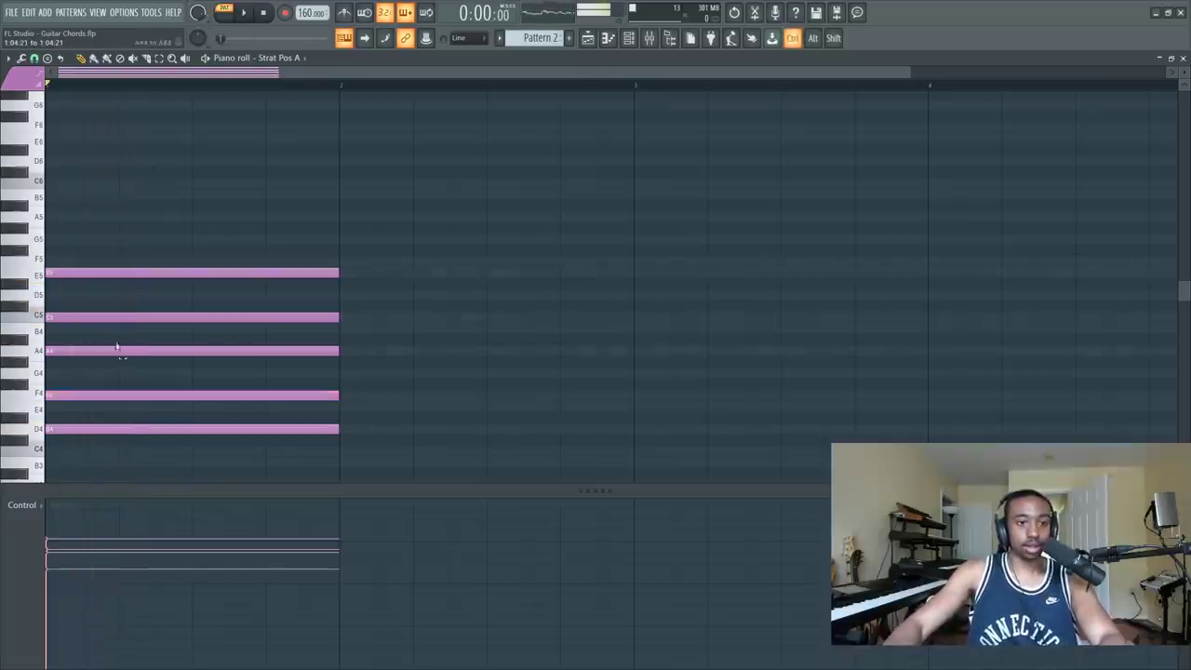
# Step: Try the chord's A4 note an octave higher at A5, play it back and return the note to A4
pyautogui.hotkey('ctrl', 'Up')
pyautogui.press('space')
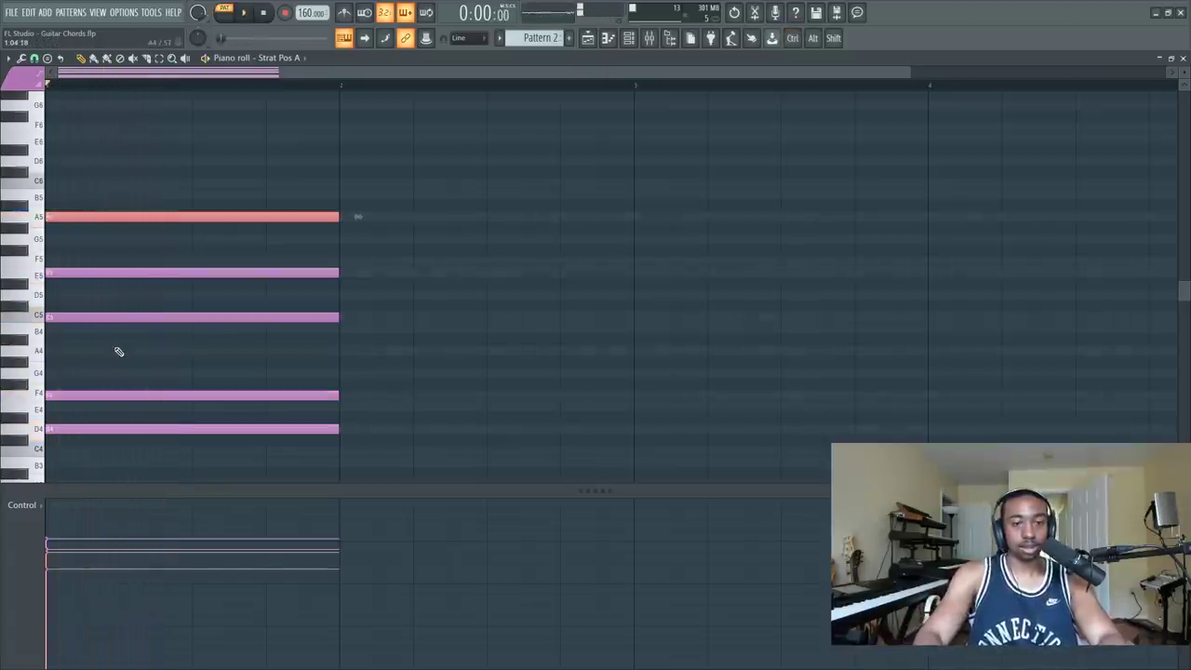
pyautogui.press('space')
pyautogui.hotkey('ctrl', 'Down')
pyautogui.press('space')
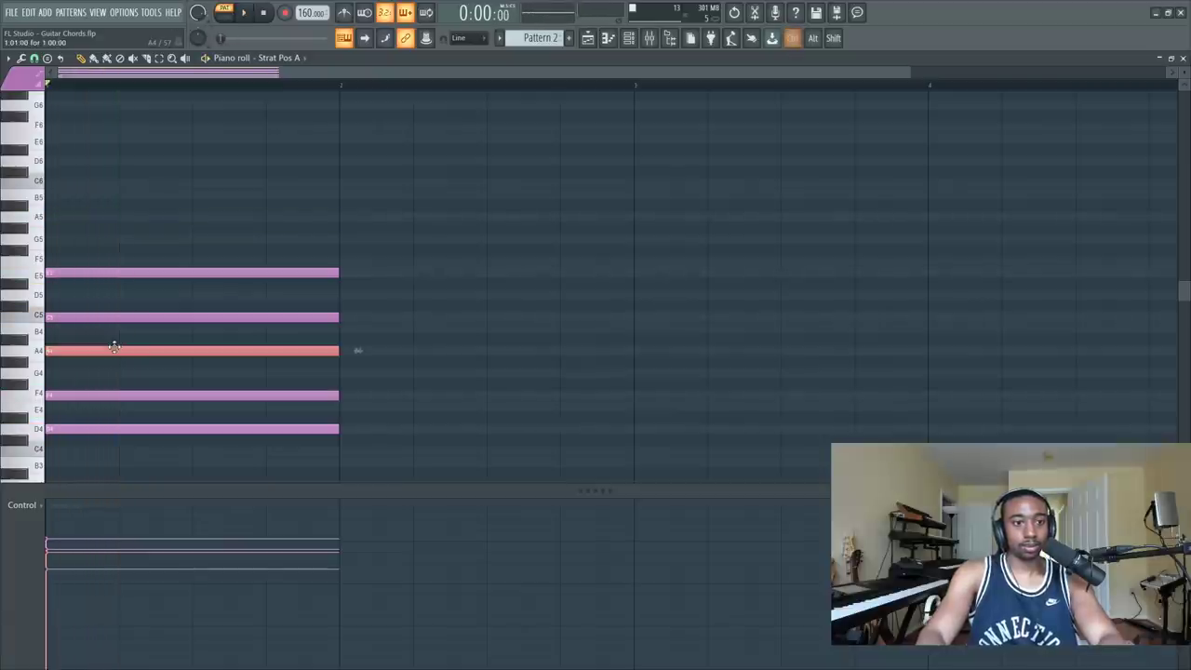
# Step: Raise the chord's C5 and E5 notes by an octave to C6 and E6, playing back the wider voicing
pyautogui.hotkey('ctrl', 'Up')
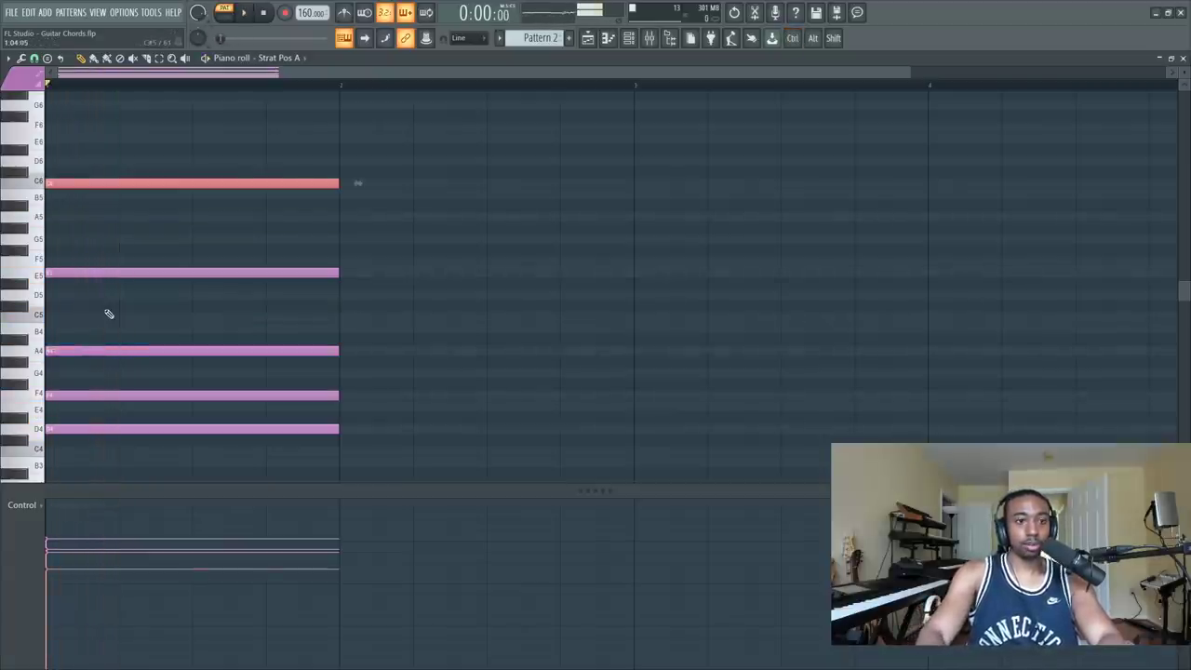
pyautogui.press('space')
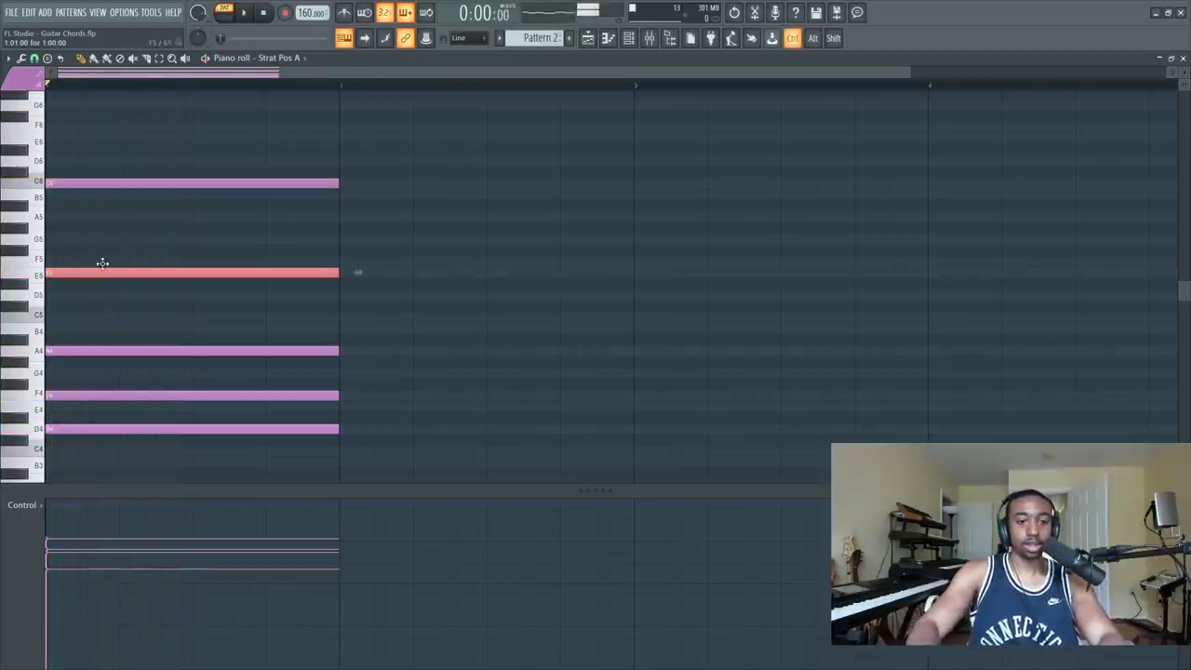
pyautogui.hotkey('ctrl', 'Down')
pyautogui.press('space')
pyautogui.press('space')
pyautogui.hotkey('ctrl', 'Up')
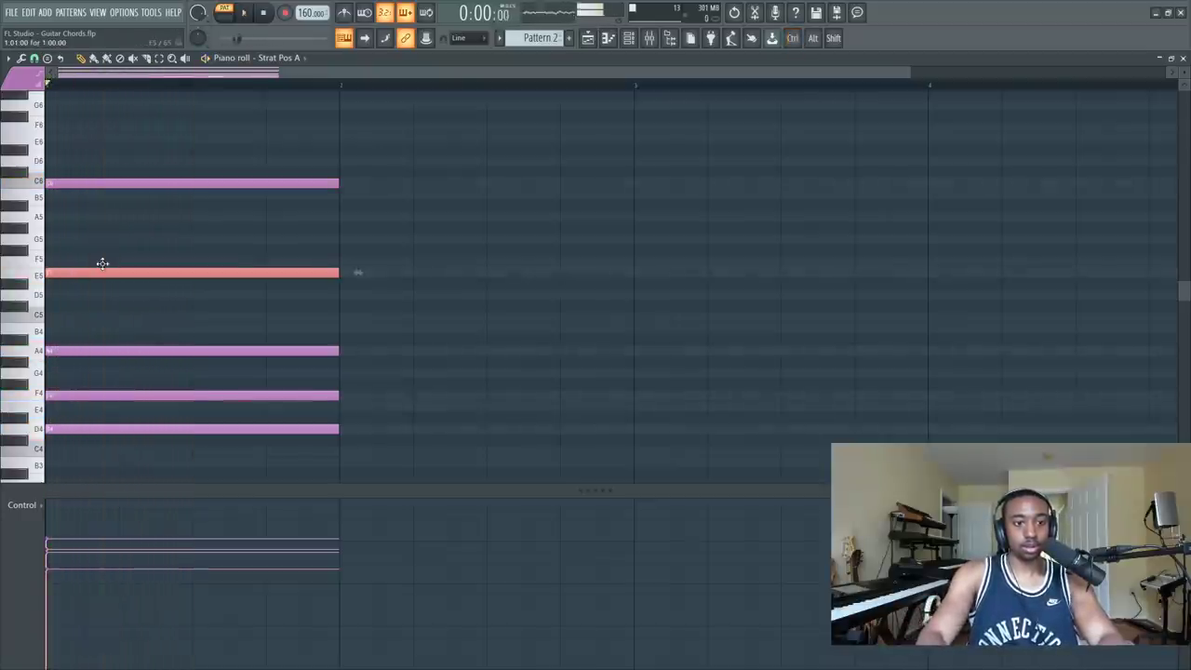
pyautogui.hotkey('ctrl', 'Up')
pyautogui.press('space')
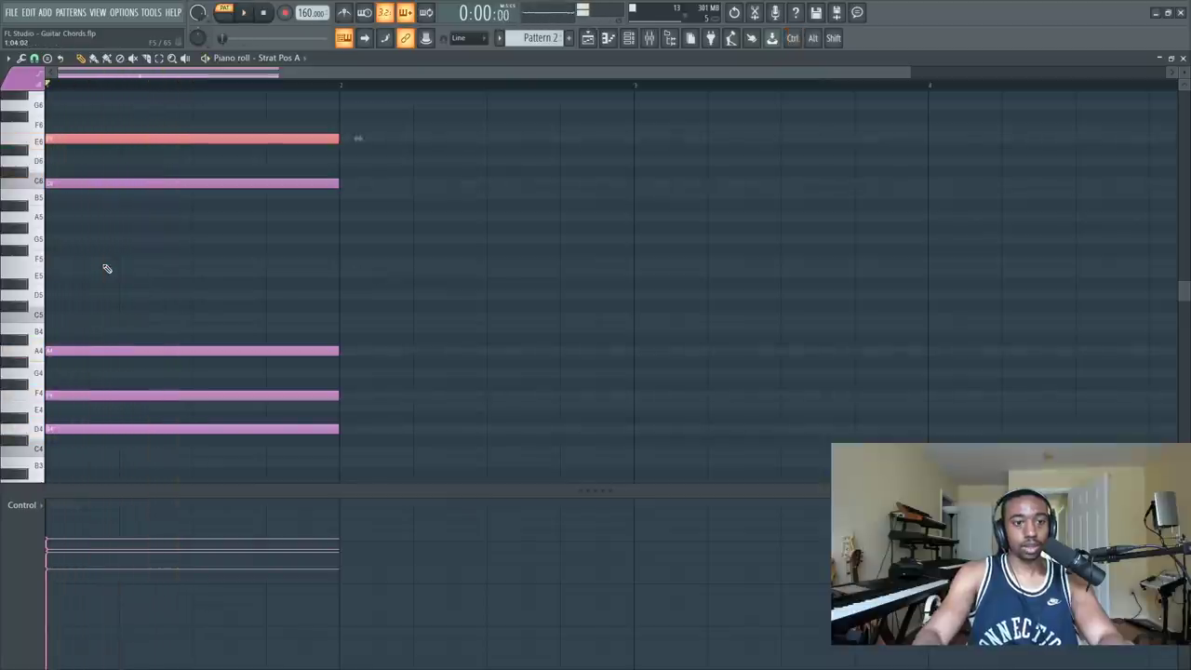
# Step: Try F5 in place of F4 in the wider voicing, comparing both versions by playback and restoring F4
pyautogui.hotkey('ctrl', 'Up')
pyautogui.press('space')
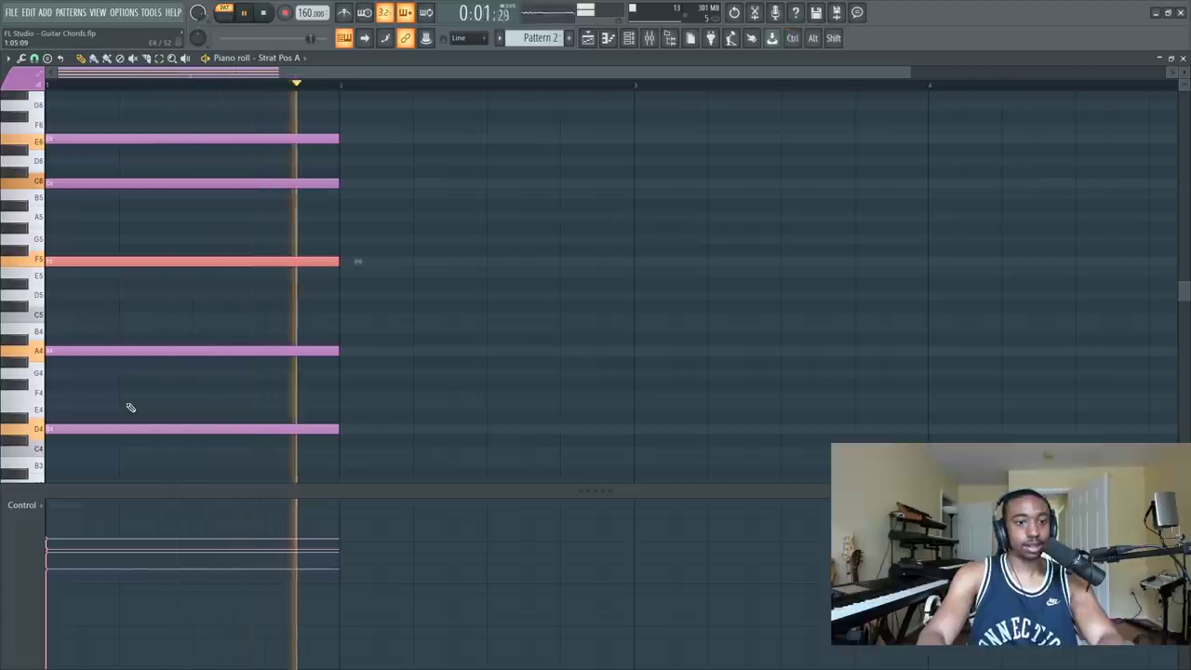
pyautogui.press('space')
pyautogui.press('space')
pyautogui.hotkey('ctrl', 'Down')
pyautogui.press('space')
pyautogui.press('space')
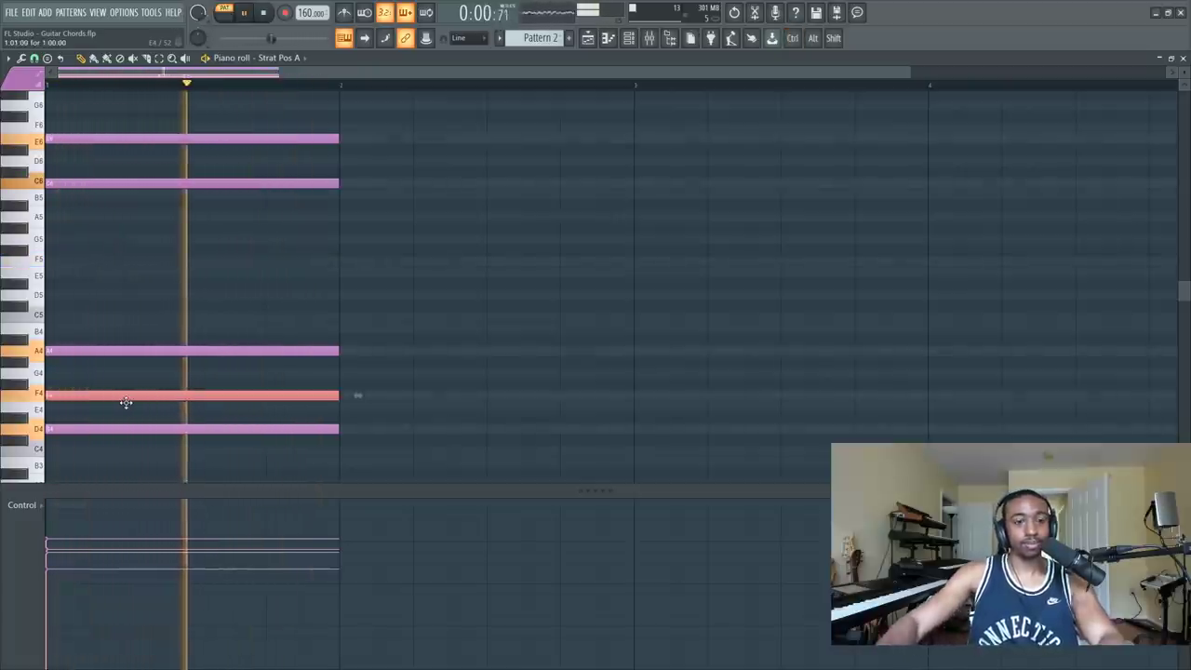
pyautogui.press('space')
pyautogui.press('space')
pyautogui.keyDown('ctrl'); pyautogui.click(161, 294); pyautogui.keyUp('ctrl')
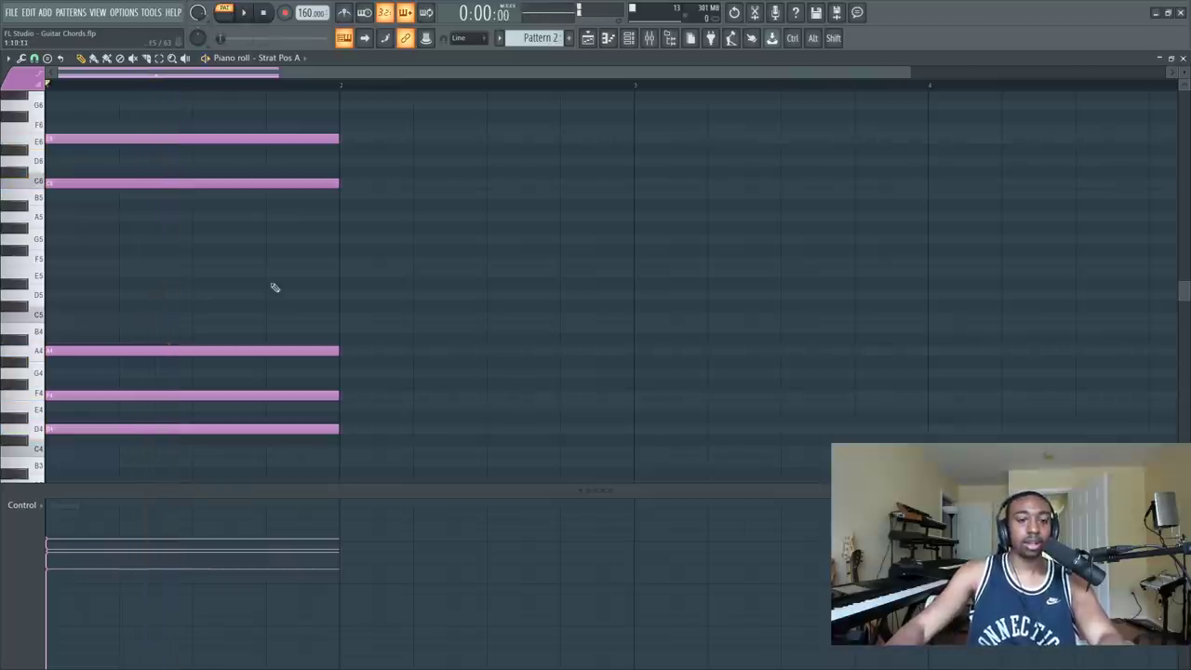
# Step: Copy the whole chord into bar 2, transposed up so its lowest note is A4, and play back the result
pyautogui.moveTo(184, 123); pyautogui.dragTo(156, 391)
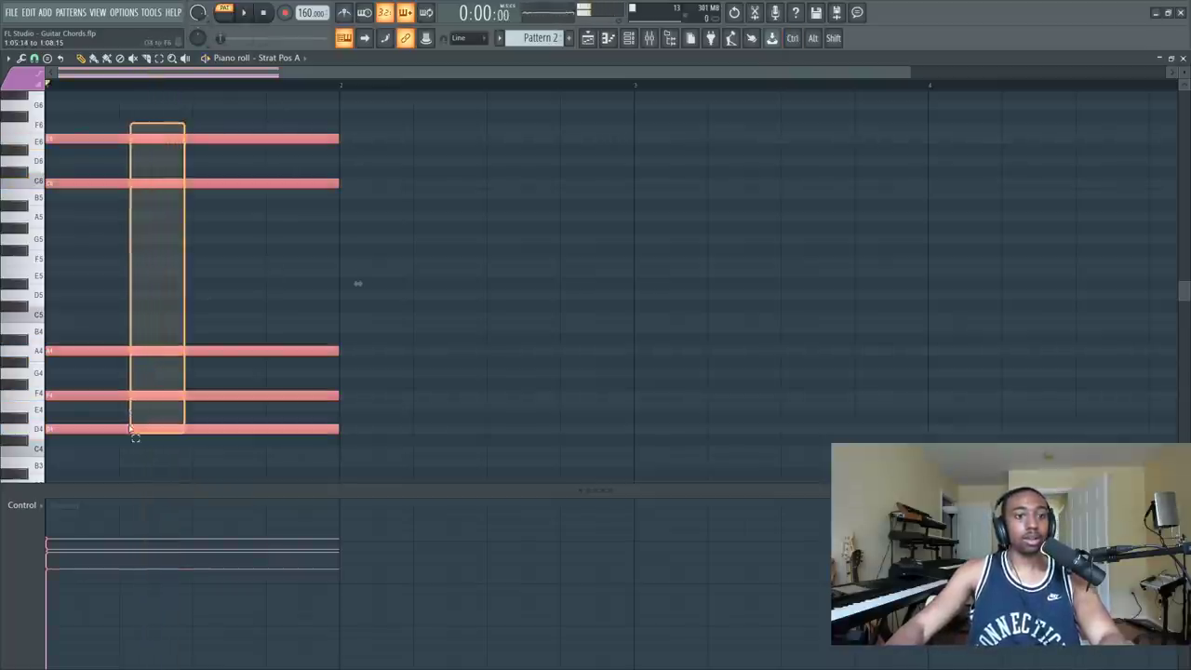
pyautogui.moveTo(130, 430); pyautogui.dragTo(131, 430)
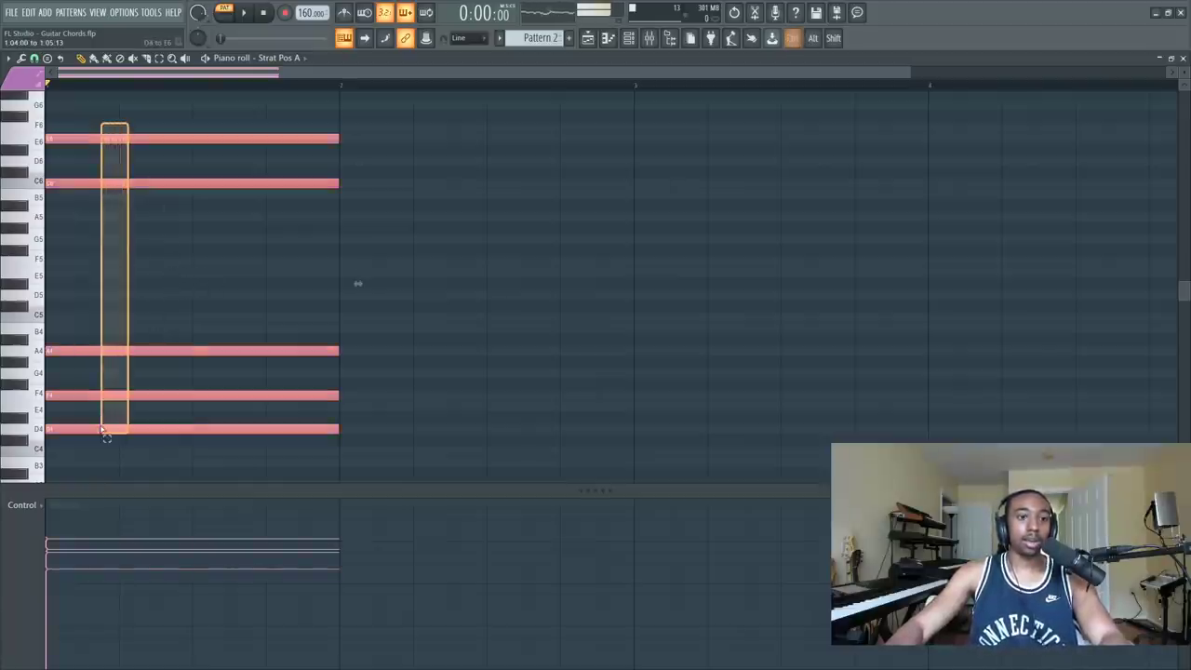
pyautogui.moveTo(104, 433); pyautogui.dragTo(362, 350)
pyautogui.scroll(2, 419, 280)
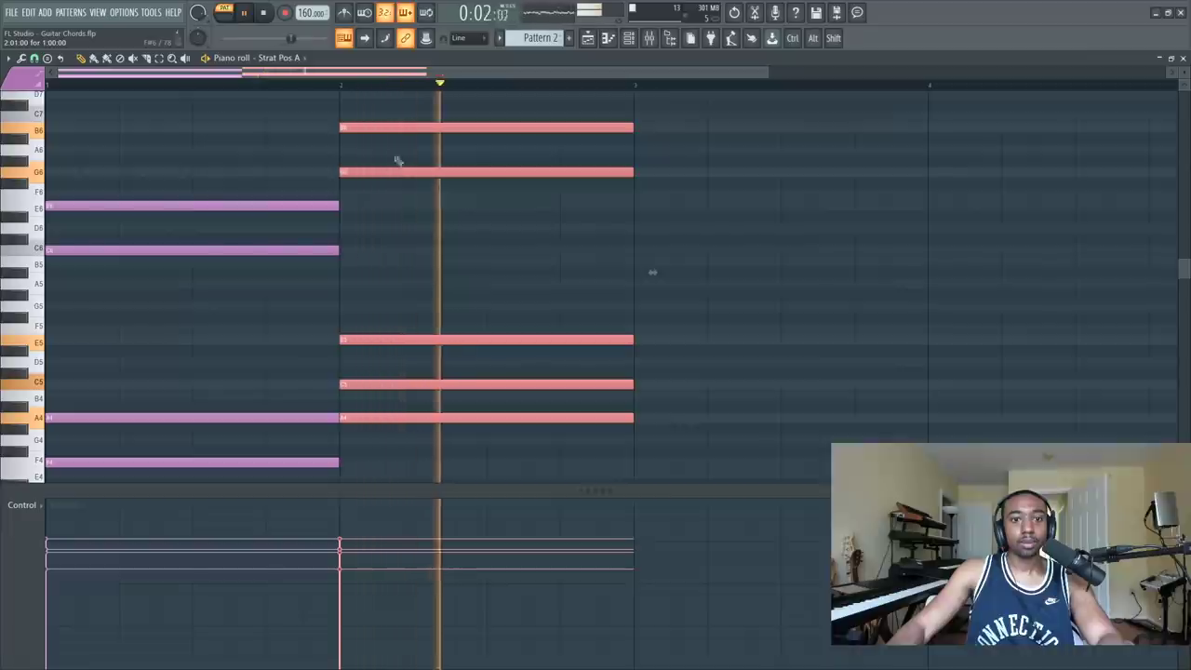
pyautogui.press('space')
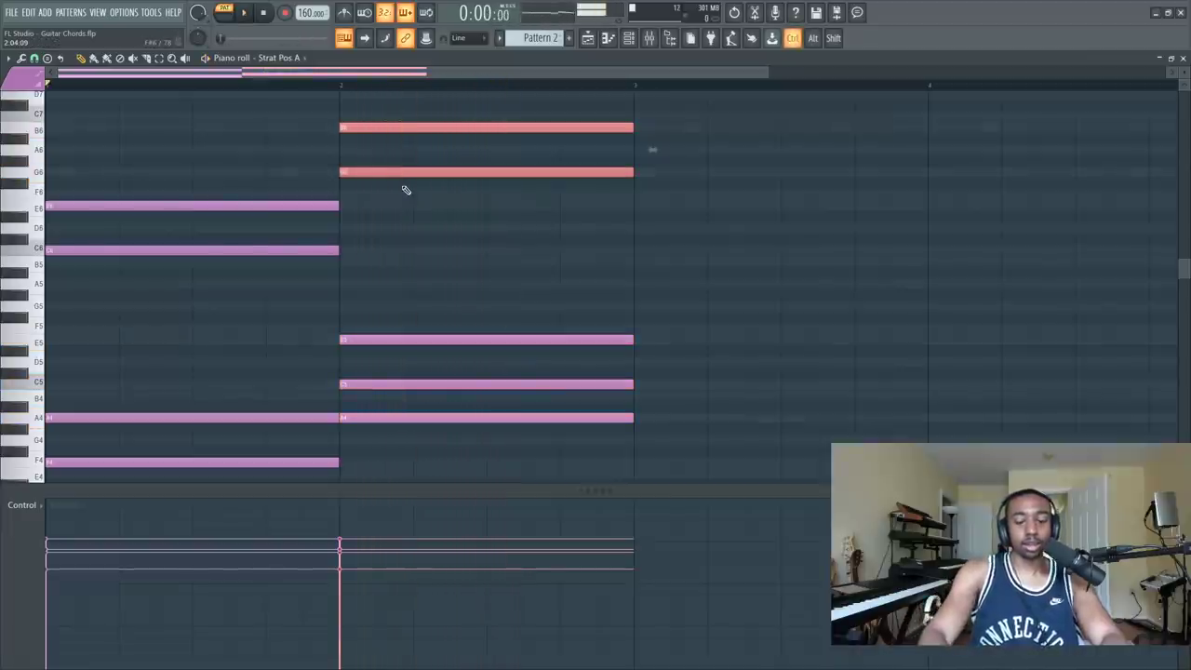
# Step: Lower the second chord's G6 and B6 notes by an octave to G5 and B5
pyautogui.hotkey('ctrl', 'Down')
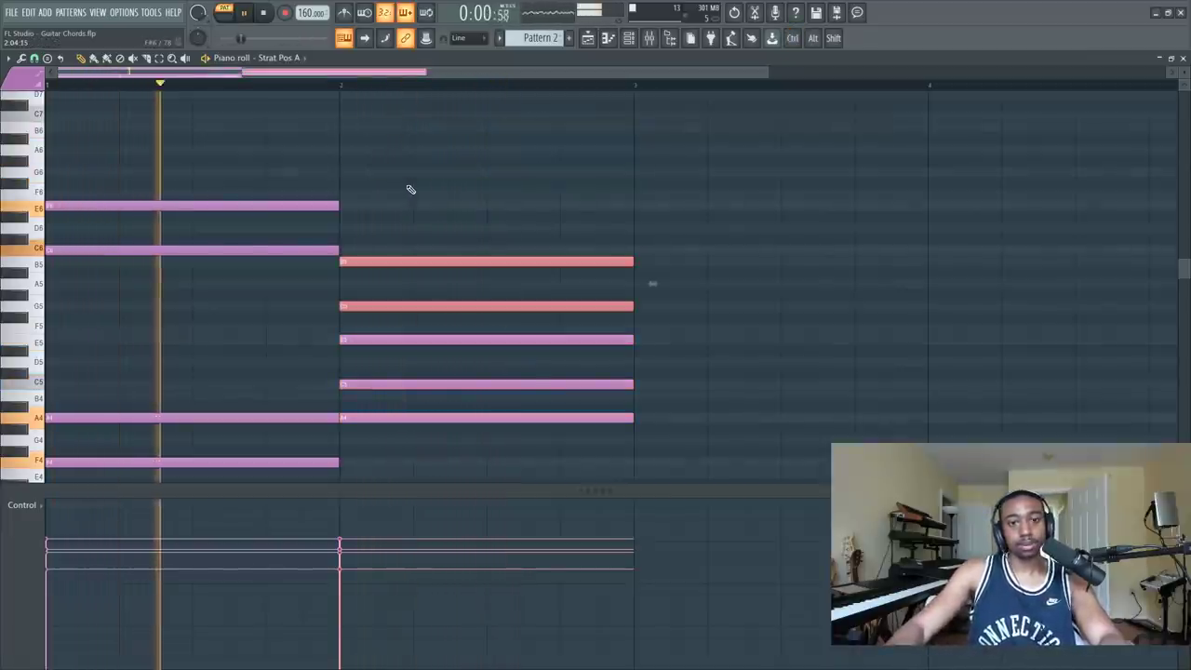
pyautogui.hotkey('ctrl', 'd')
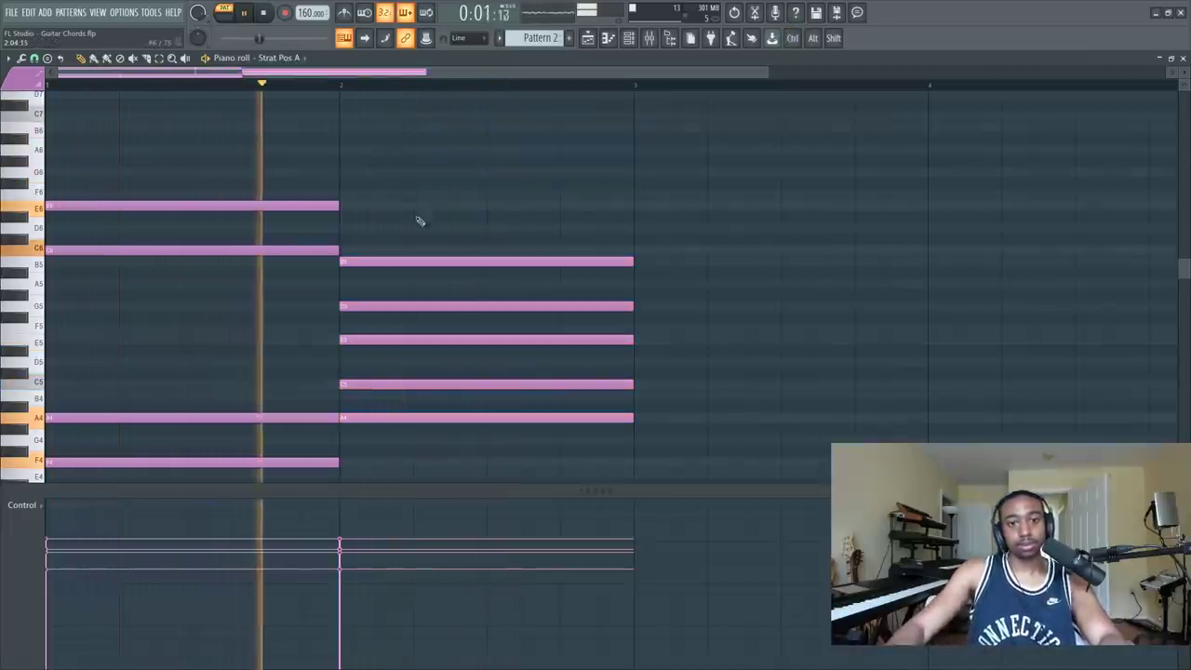
pyautogui.press('space')
# Step: Try the second chord's G5 note an octave lower at G4, play it back and restore the note
pyautogui.keyDown('ctrl'); pyautogui.click(405, 307); pyautogui.keyUp('ctrl')
pyautogui.hotkey('ctrl', 'Down')
pyautogui.press('space')
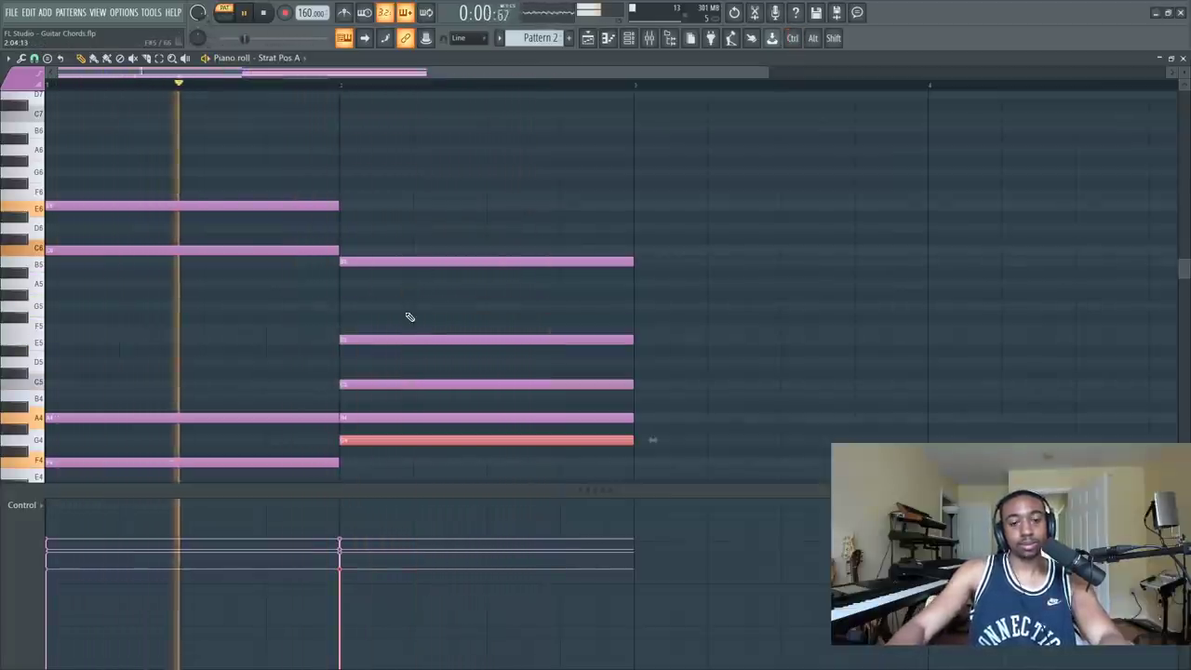
pyautogui.press('space')
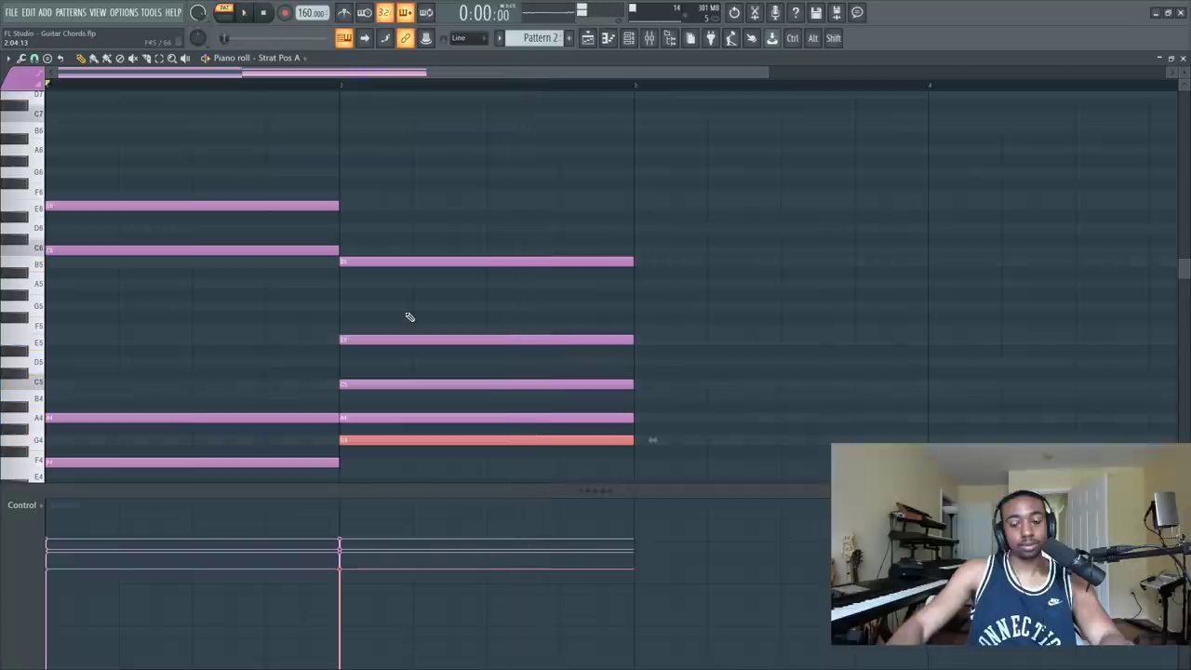
pyautogui.hotkey('ctrl', 'Up')
# Step: Lower the second chord's E5 note by an octave to E4 and play back both chords
pyautogui.hotkey('ctrl', 'Down')
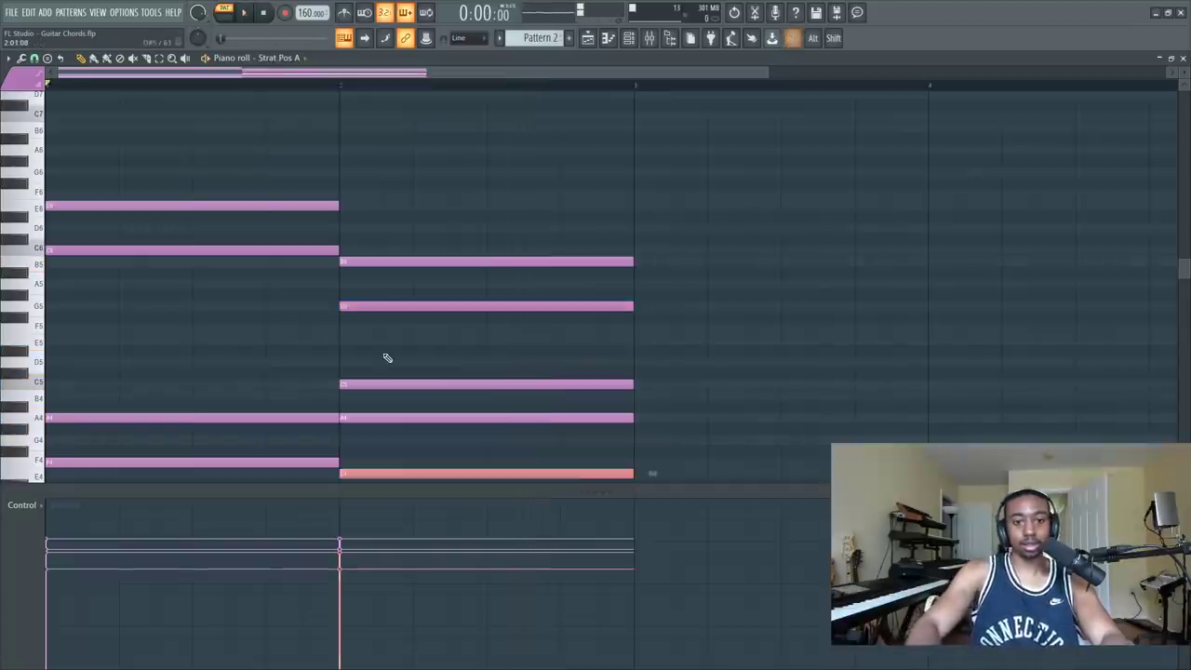
pyautogui.press('space')
pyautogui.scroll(-4, 391, 344)
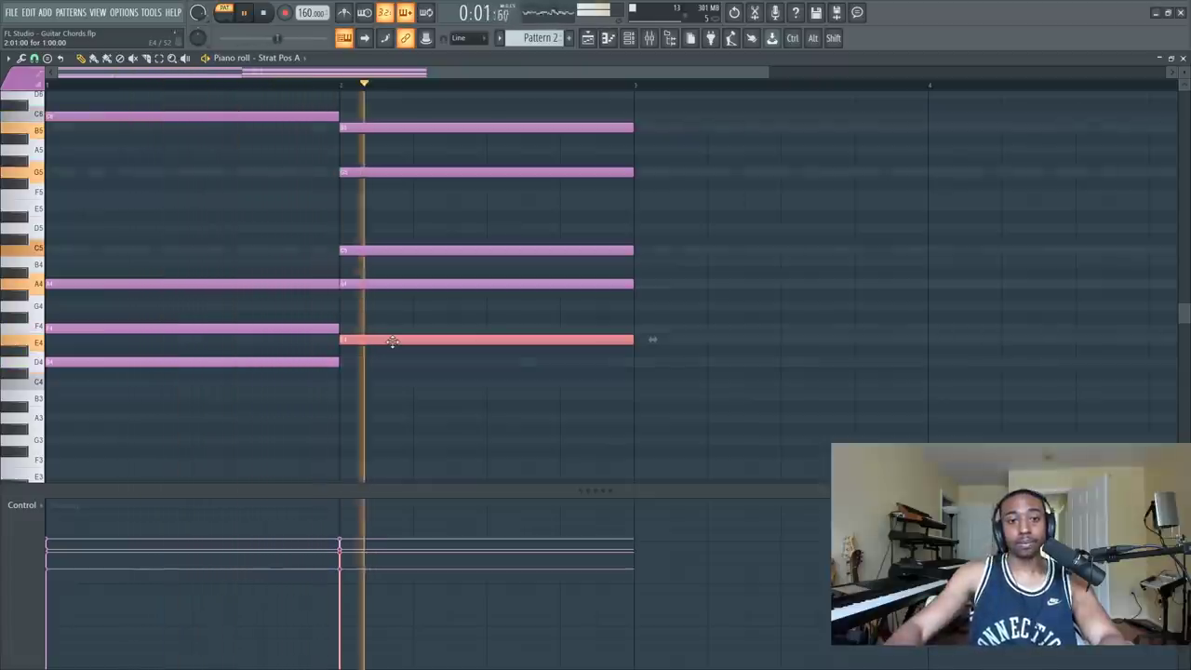
pyautogui.scroll(3, 394, 341)
pyautogui.hotkey('ctrl', 'd')
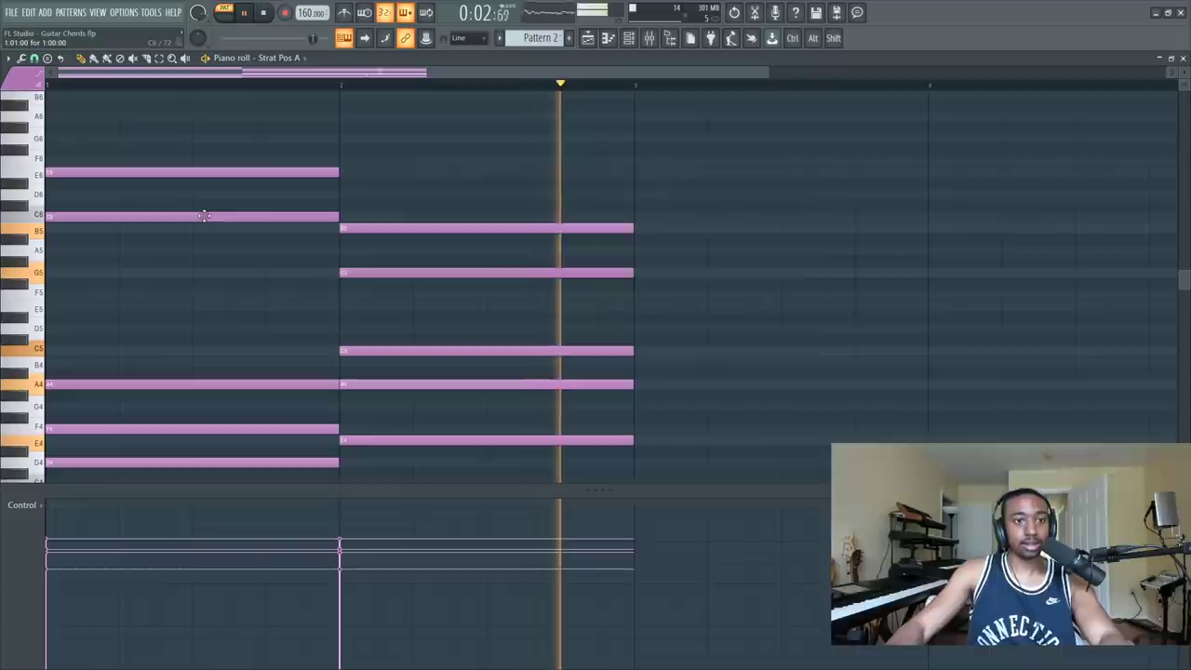
pyautogui.press('space')
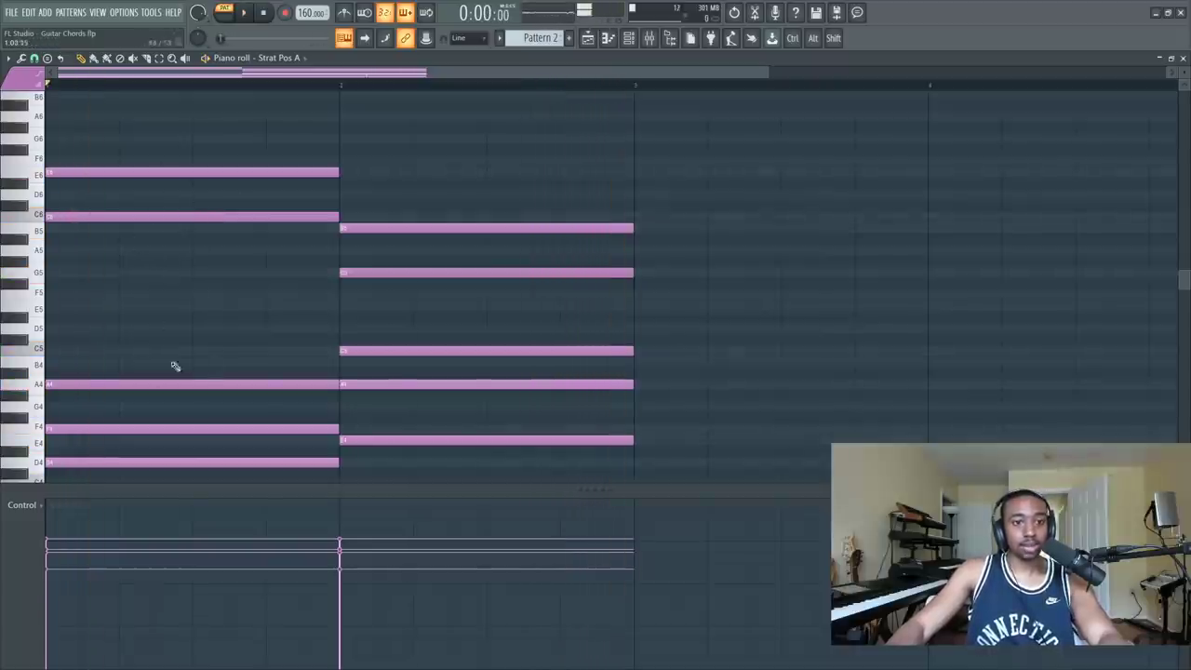
# Step: Arpeggiate all notes of both chords except the lowest ones, D4 and E4, using a longer time multiplier, and play back the result
pyautogui.scroll(-1, 148, 316)
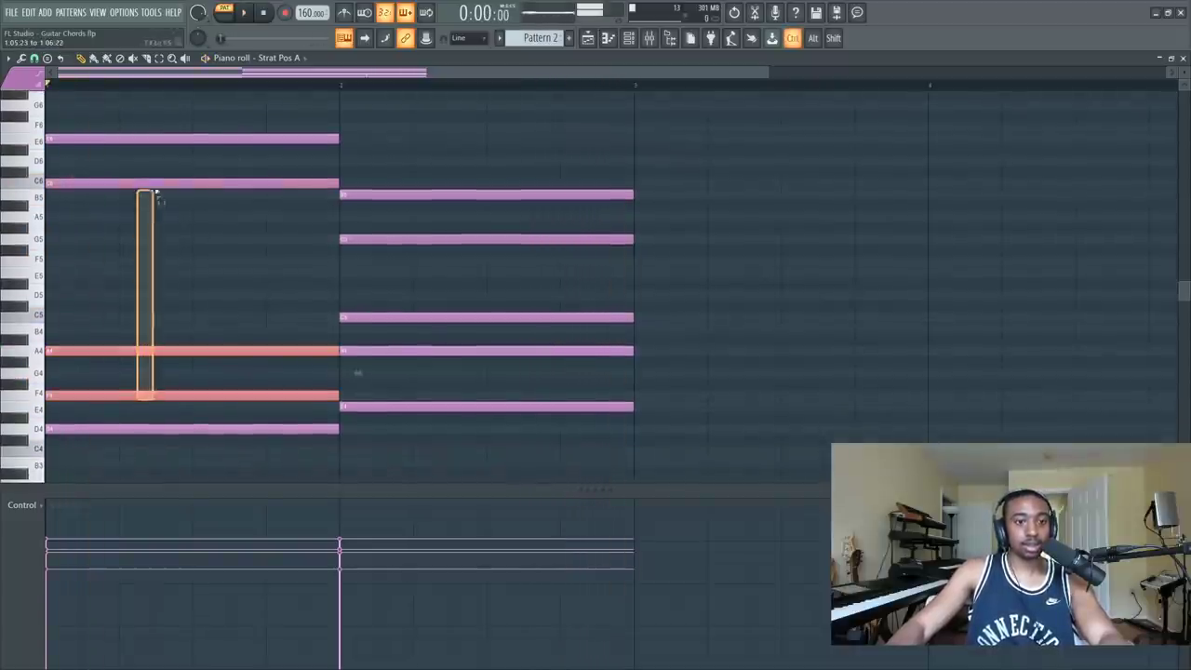
pyautogui.moveTo(160, 143); pyautogui.dragTo(159, 137)
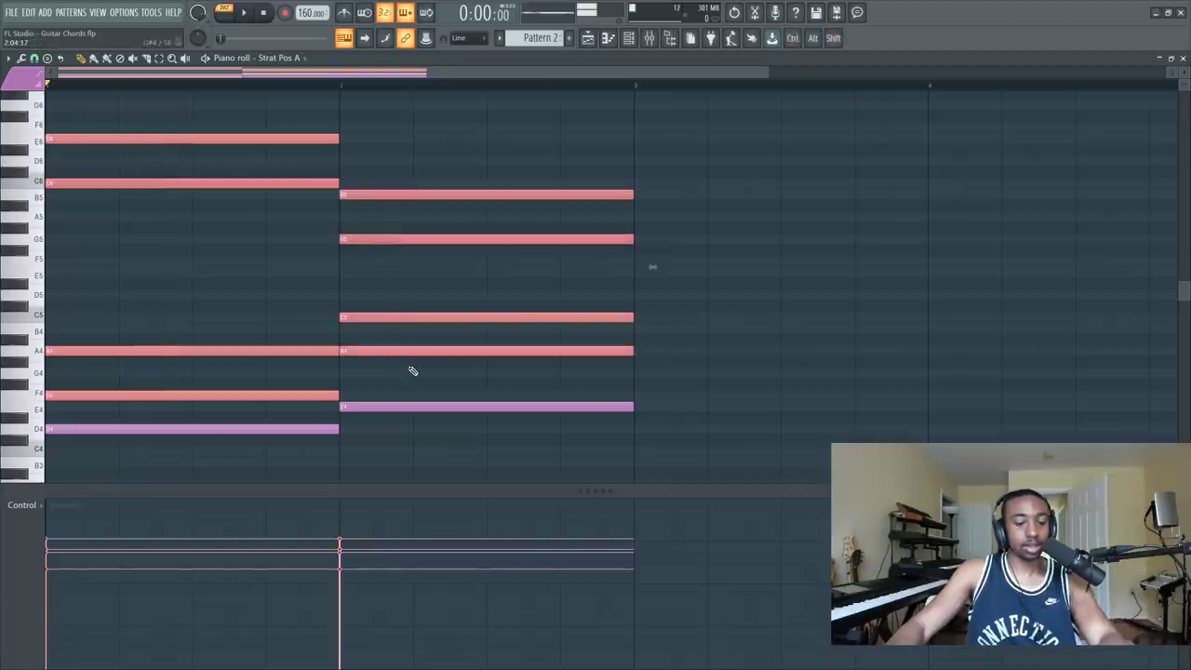
pyautogui.hotkey('alt', 'a')
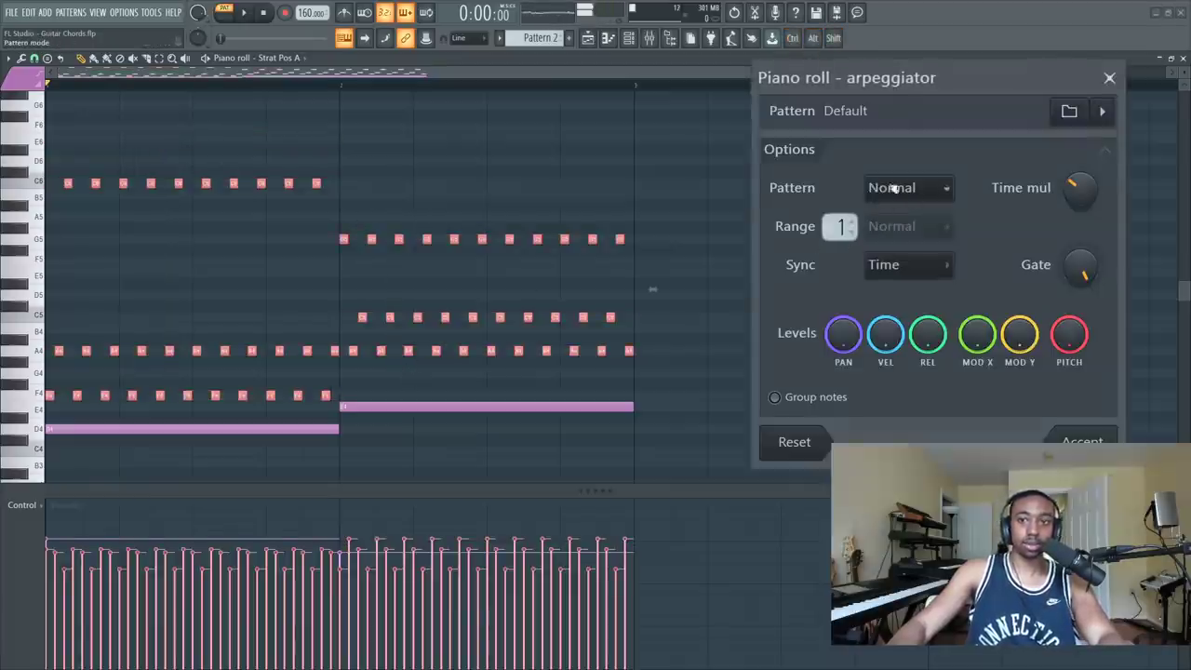
pyautogui.moveTo(1080, 189); pyautogui.dragTo(1080, 175)
pyautogui.press('space')
pyautogui.press('space')
pyautogui.press('space')
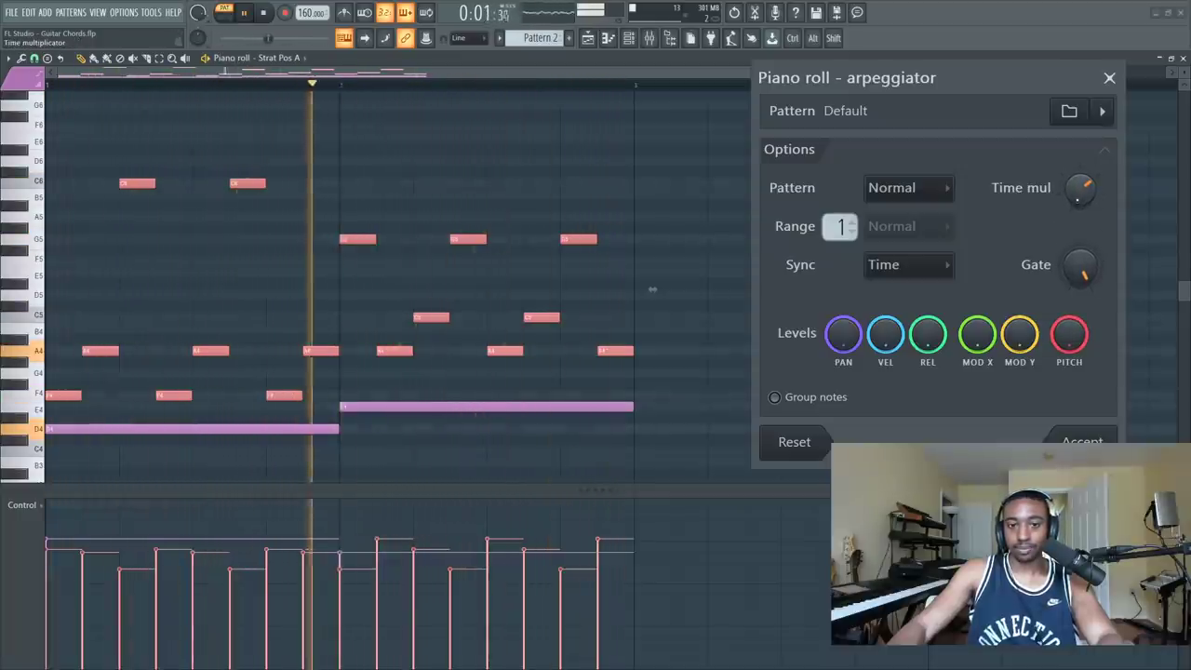
pyautogui.press('space')
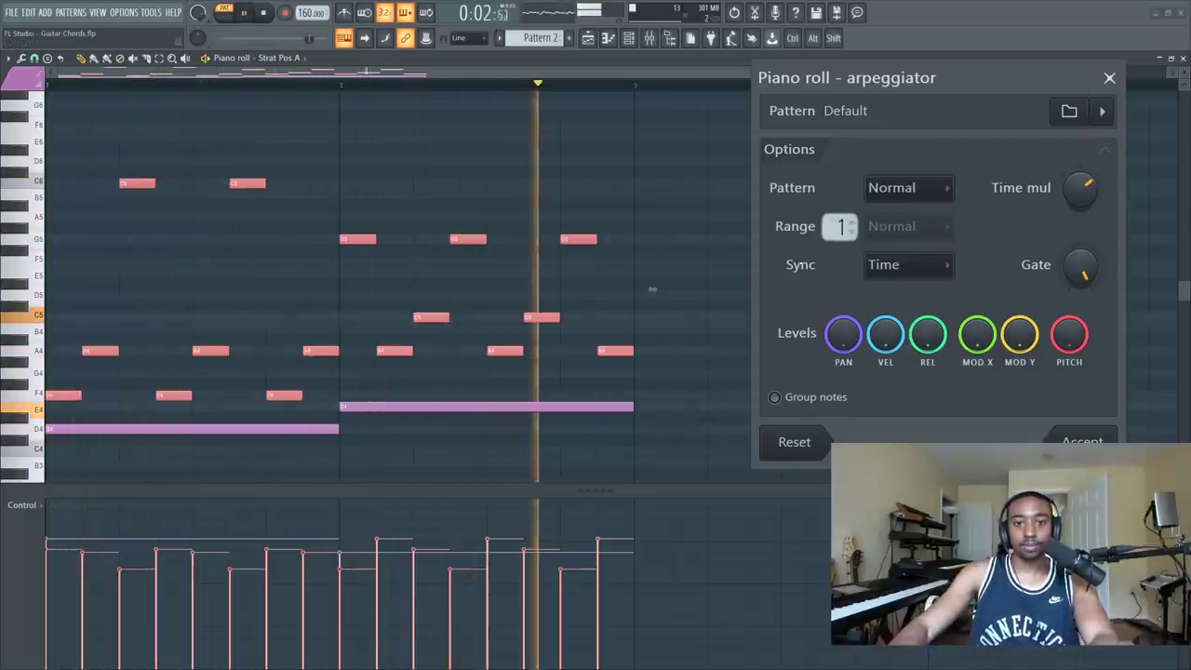
pyautogui.press('space')
pyautogui.press('Escape')
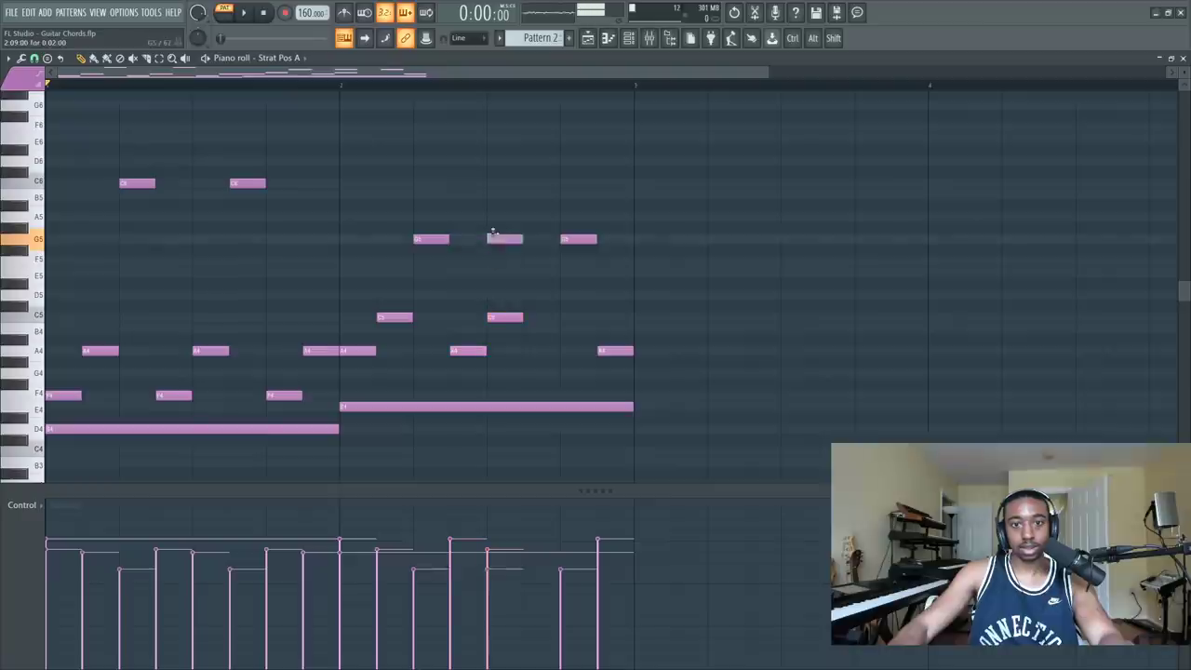
# Step: Rearrange the end of bar 2's arpeggio so that G5 is followed by A4 and a closing C5
pyautogui.moveTo(616, 350); pyautogui.dragTo(592, 348)
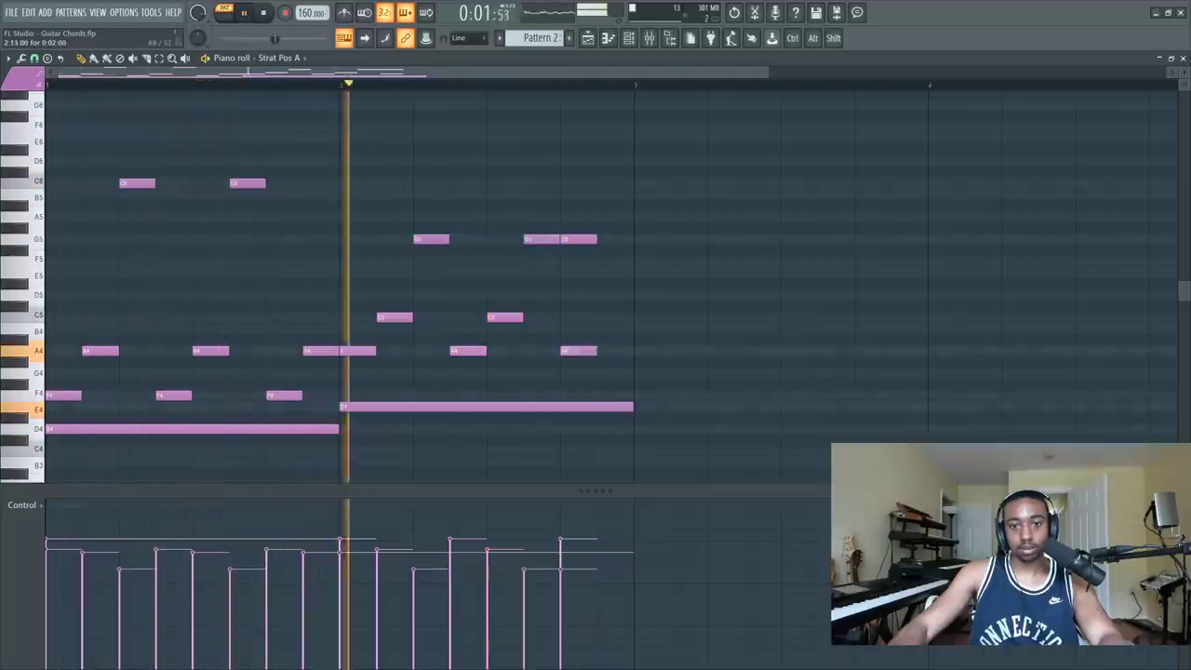
pyautogui.moveTo(597, 244); pyautogui.dragTo(616, 320)
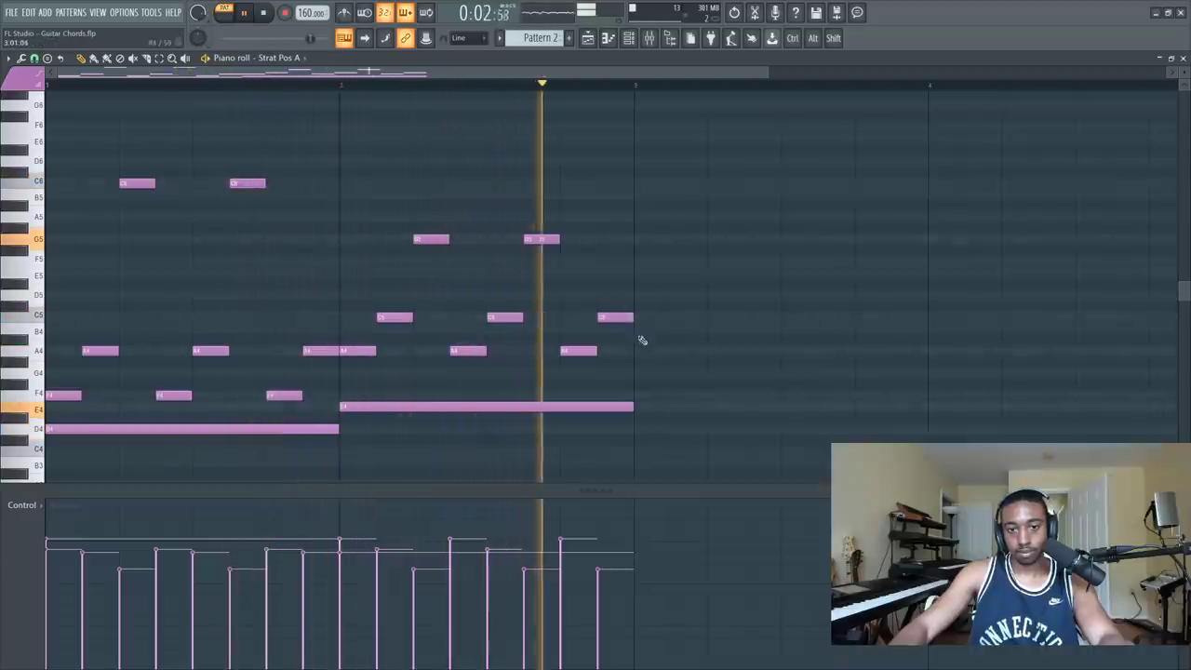
# Step: Try lengthening all arpeggiated notes to six steps, play them back, and undo the lengthening
pyautogui.moveTo(668, 365); pyautogui.dragTo(343, 228)
pyautogui.moveTo(239, 300); pyautogui.dragTo(52, 165)
pyautogui.moveTo(158, 186); pyautogui.dragTo(230, 192)
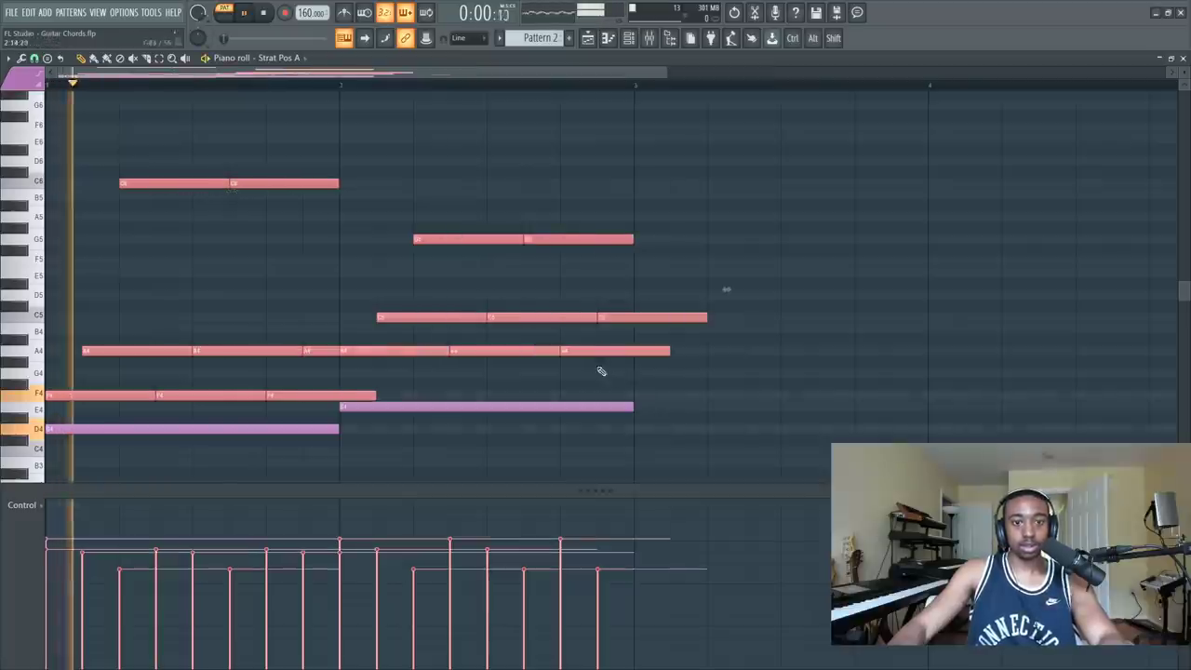
pyautogui.hotkey('ctrl', 'd')
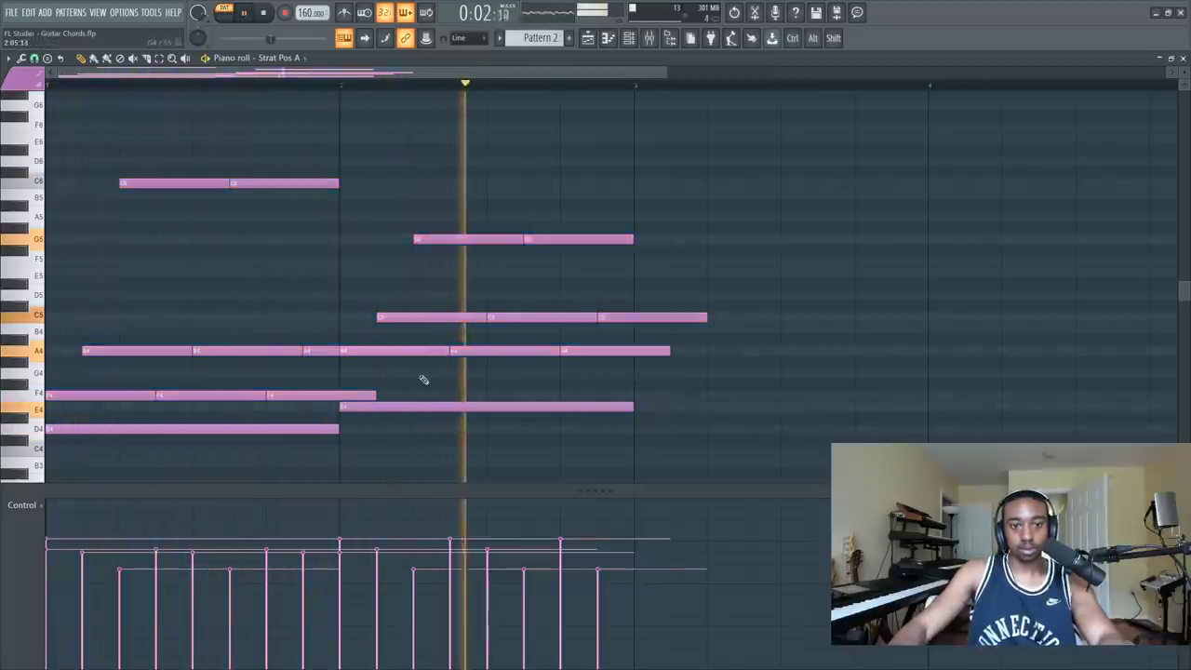
pyautogui.press('space')
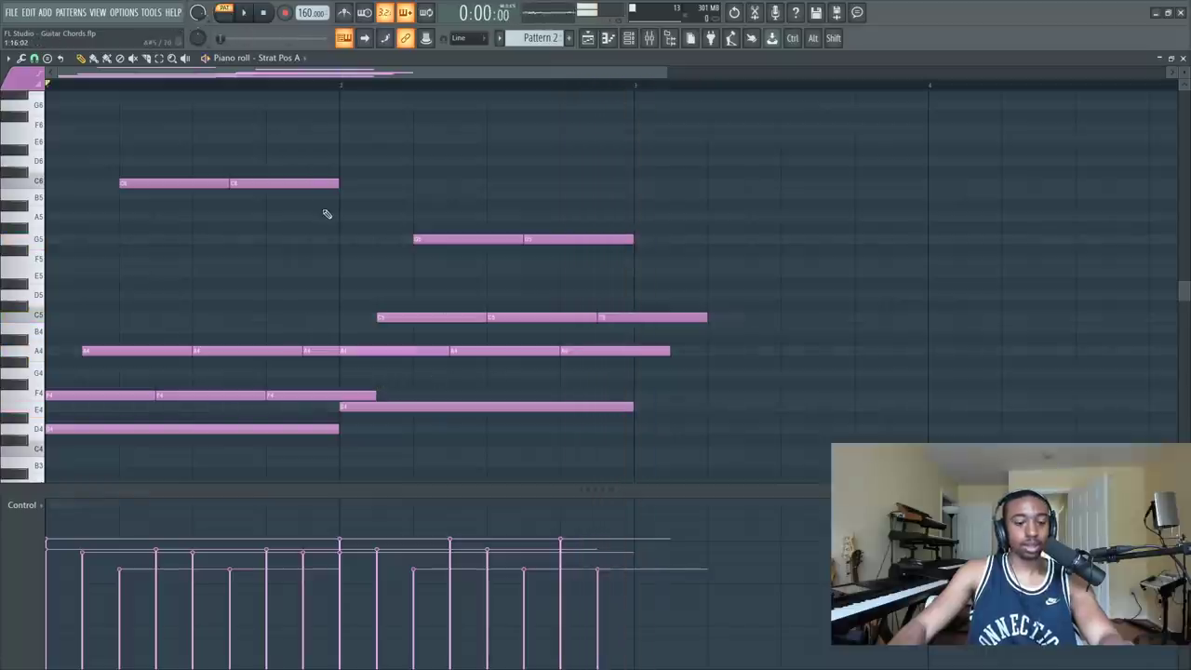
pyautogui.hotkey('ctrl', 'z')
# Step: Lengthen all arpeggiated notes to six steps, trim those overhanging the end of their bar, and play back both chords
pyautogui.press('space')
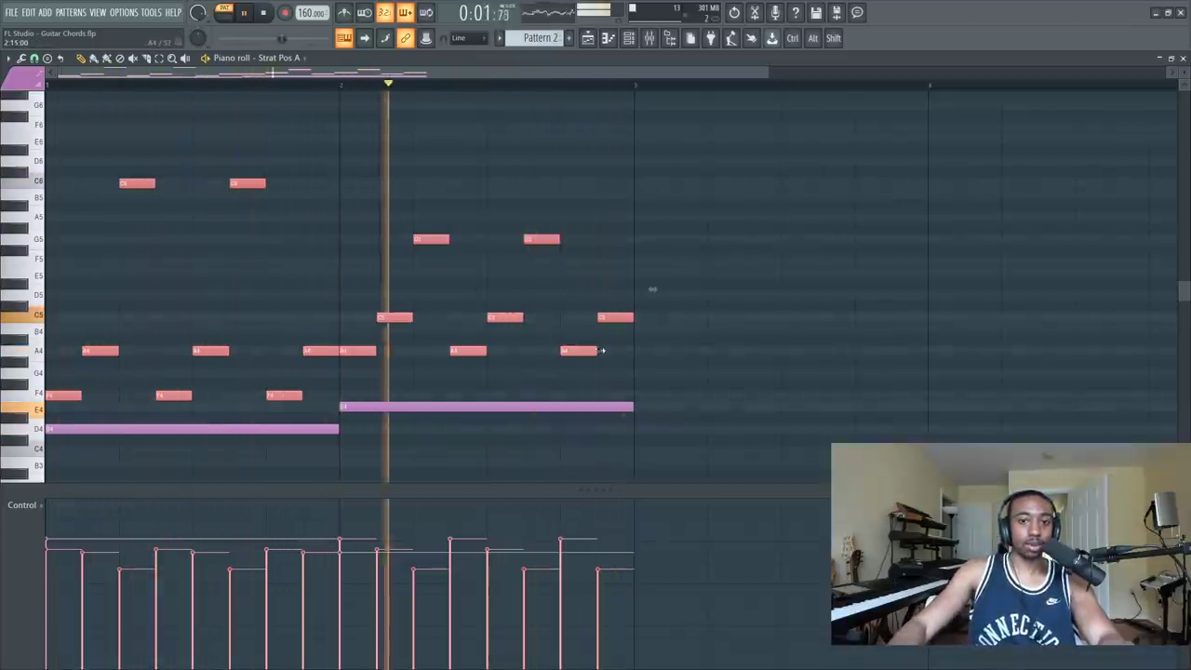
pyautogui.moveTo(598, 351); pyautogui.dragTo(670, 362)
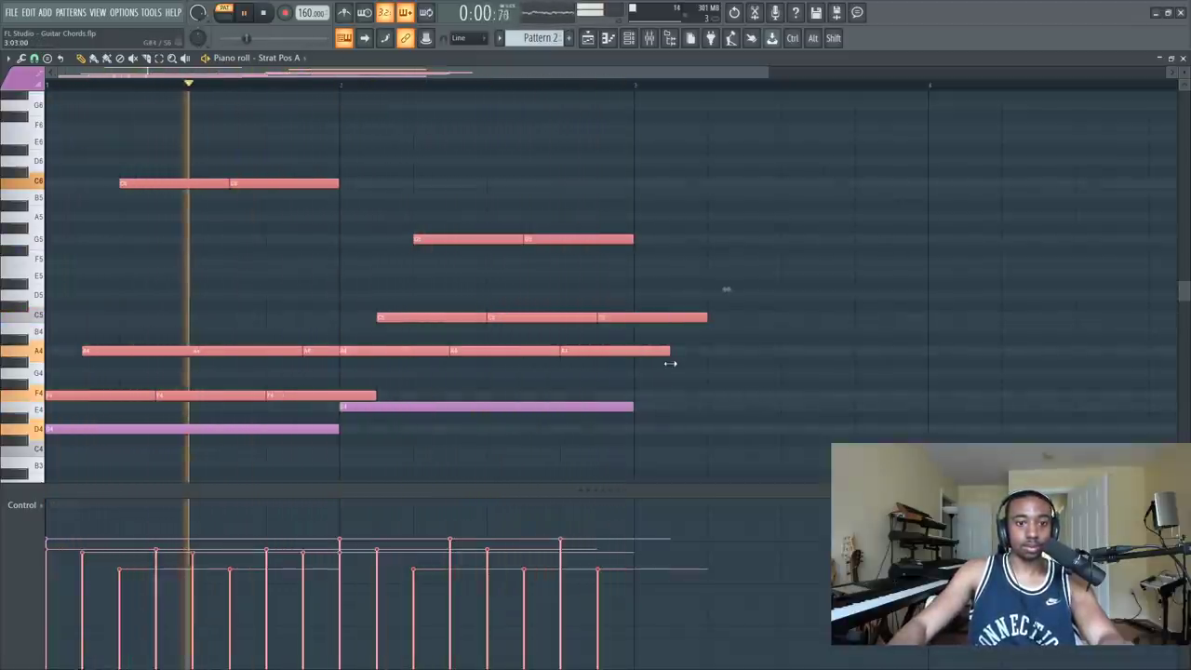
pyautogui.hotkey('ctrl', 'd')
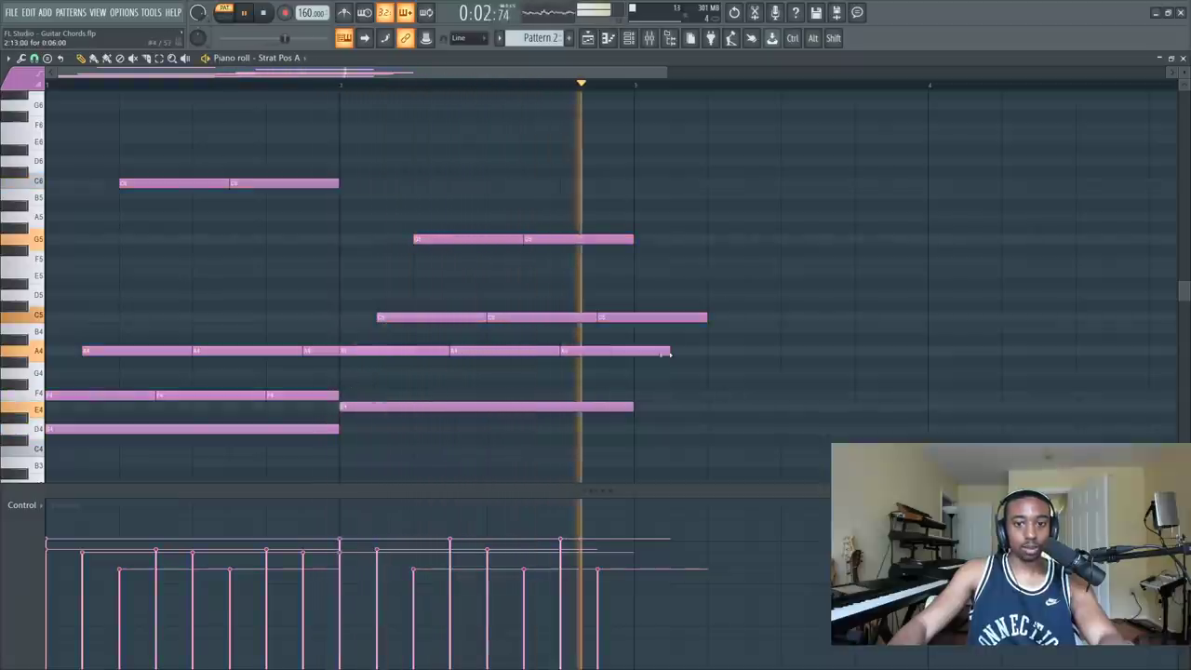
pyautogui.moveTo(707, 316); pyautogui.dragTo(635, 351)
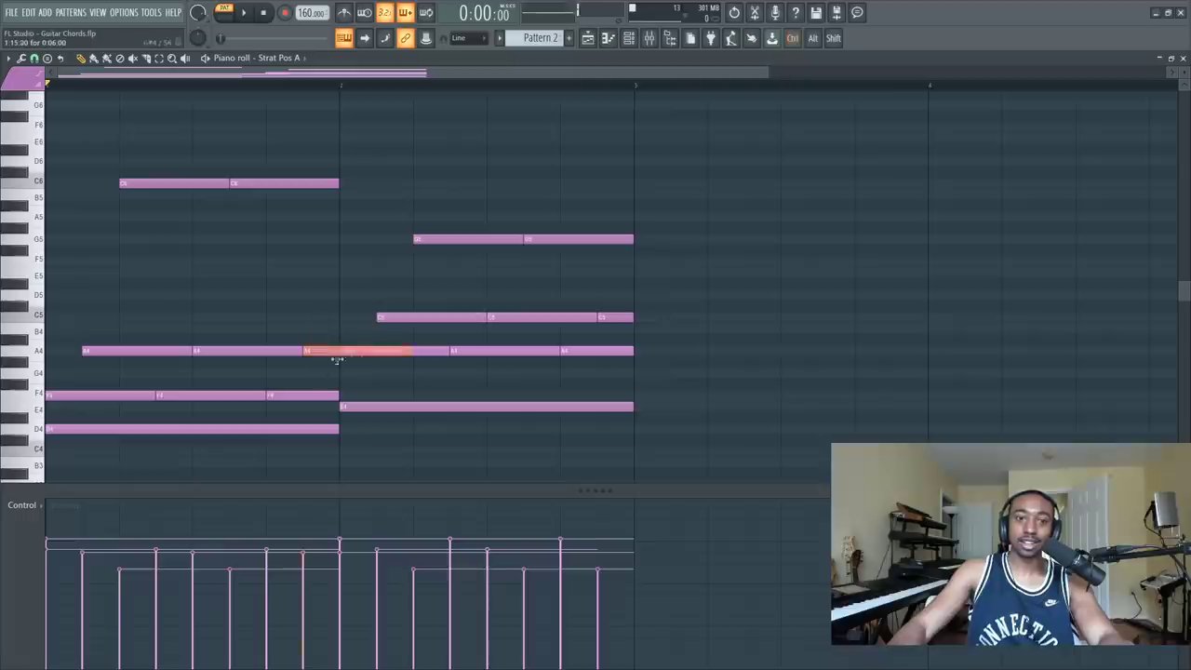
pyautogui.press('space')
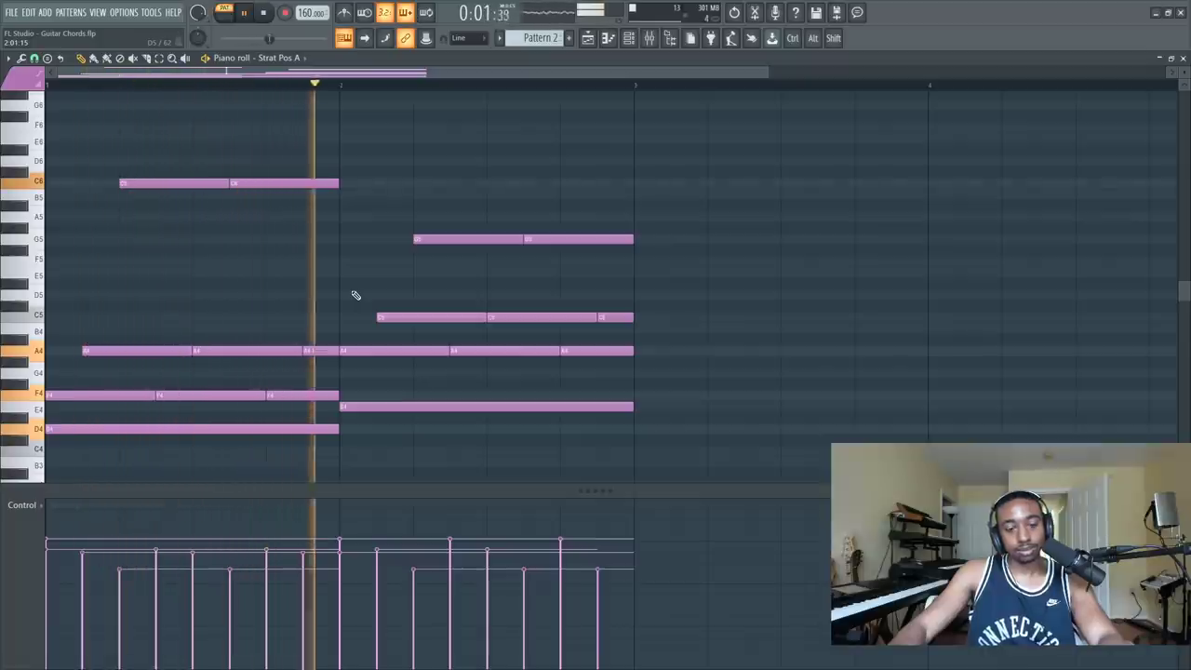
pyautogui.press('space')
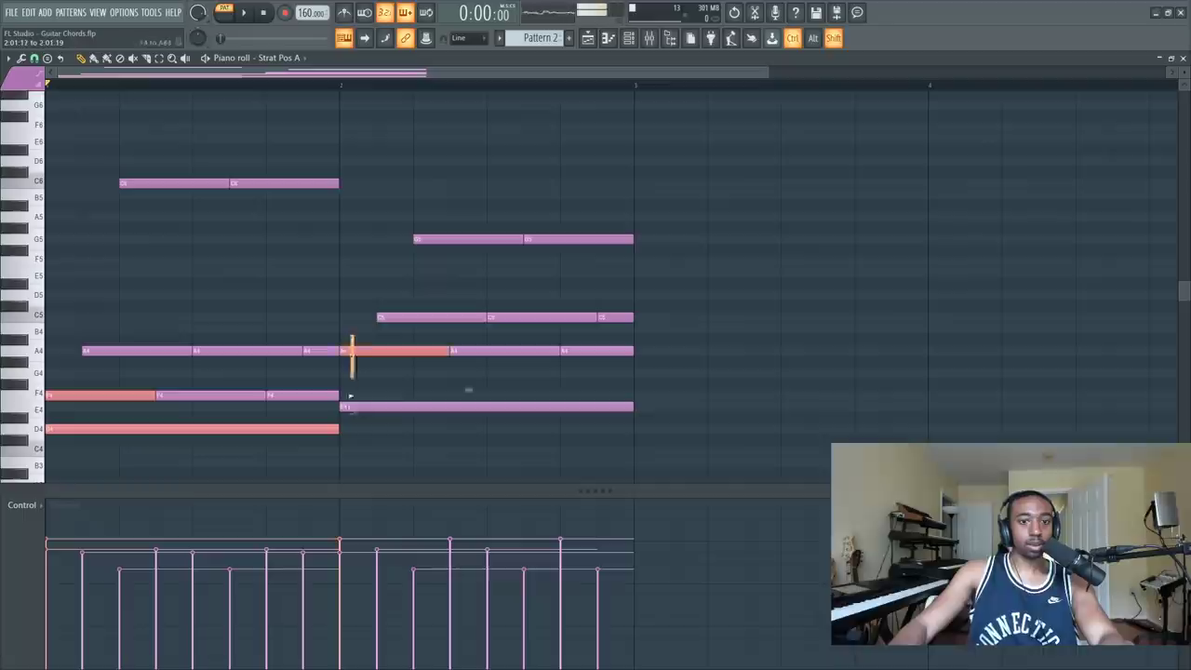
# Step: Strum the two opening notes of each chord with alternating direction, and trim the overhanging ends of the shifted F4 and E4 notes
pyautogui.hotkey('alt', 's')
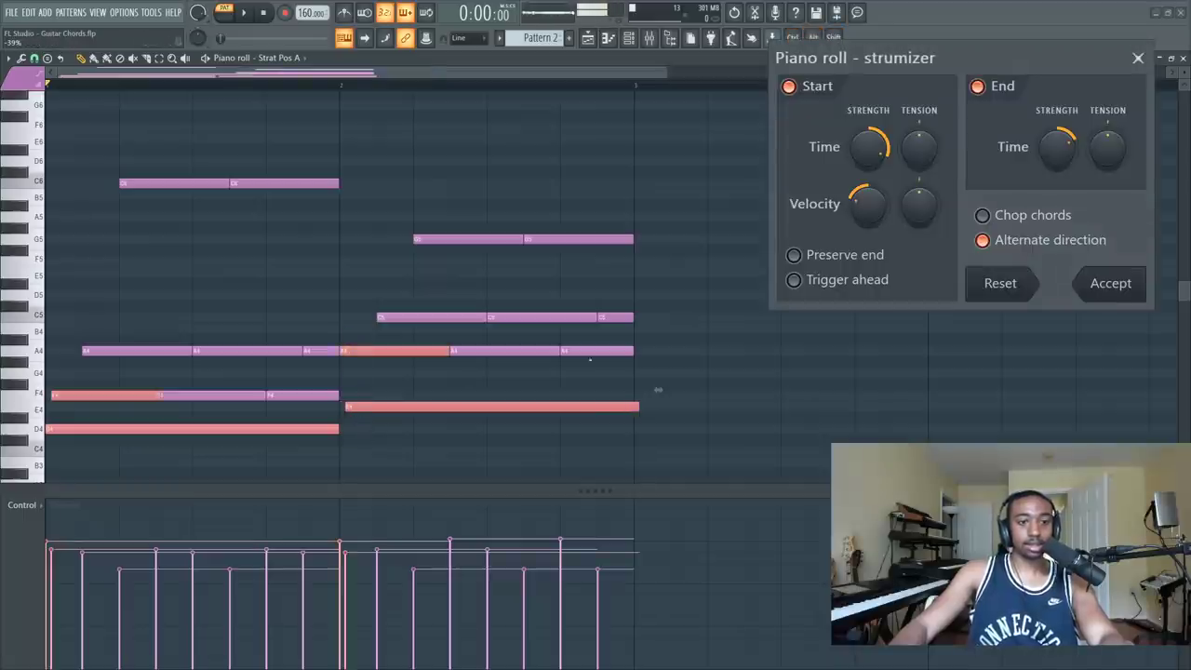
pyautogui.press('space')
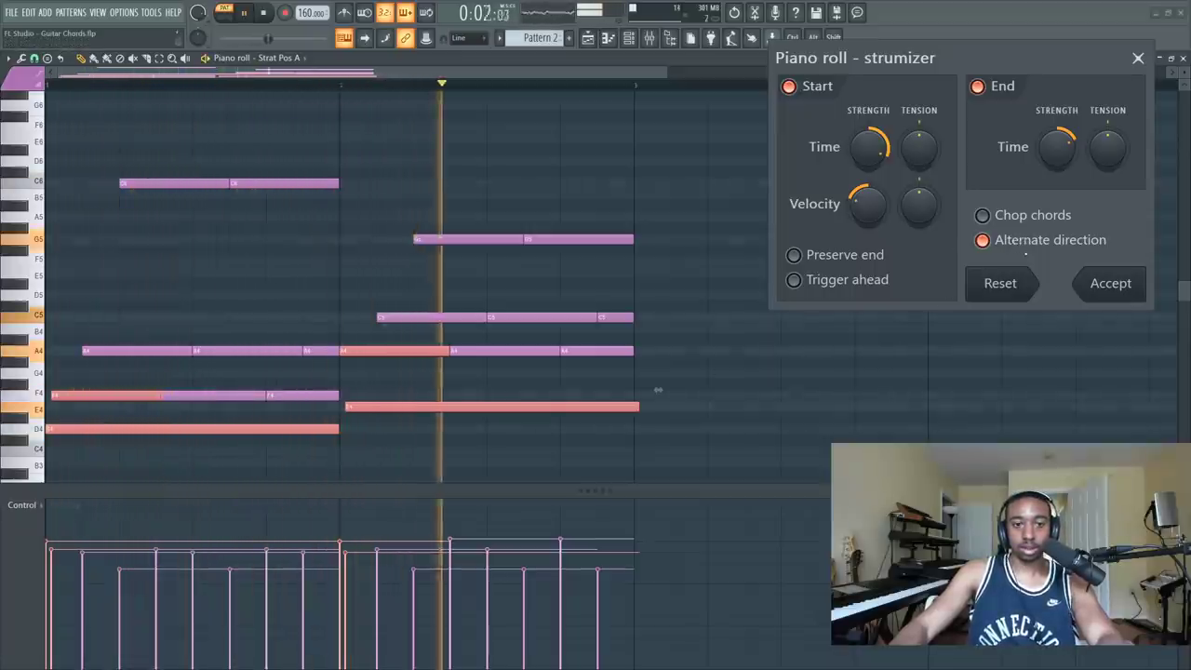
pyautogui.click(1112, 283)
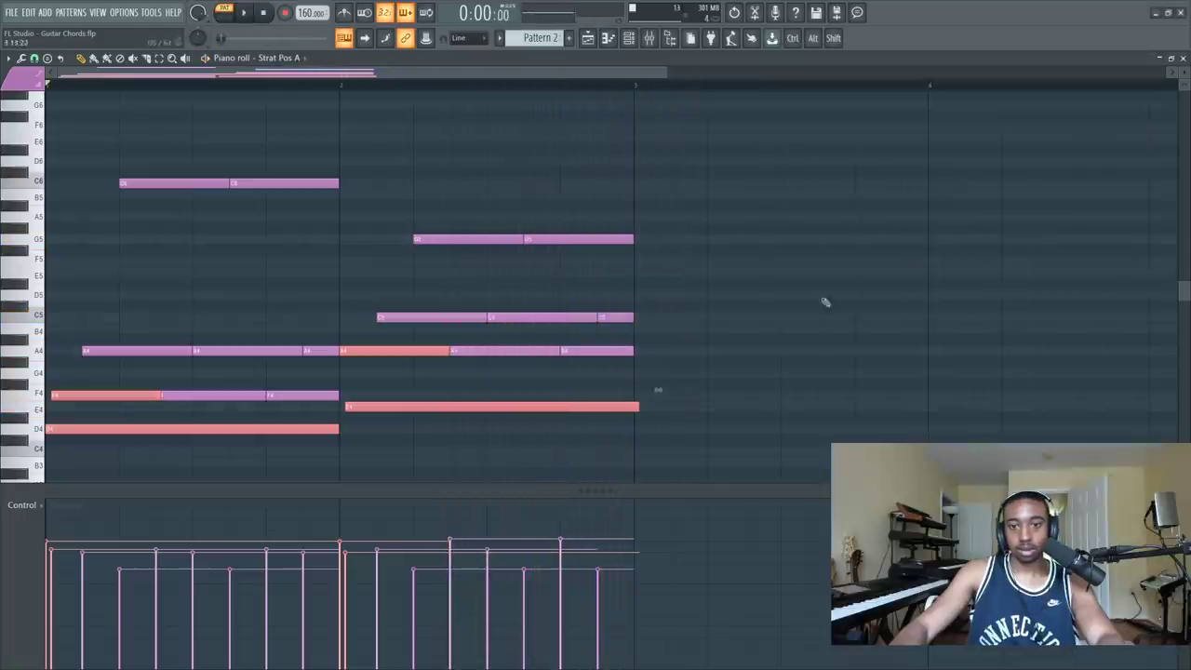
pyautogui.rightClick(684, 325)
pyautogui.click(146, 58)
pyautogui.click(84, 59)
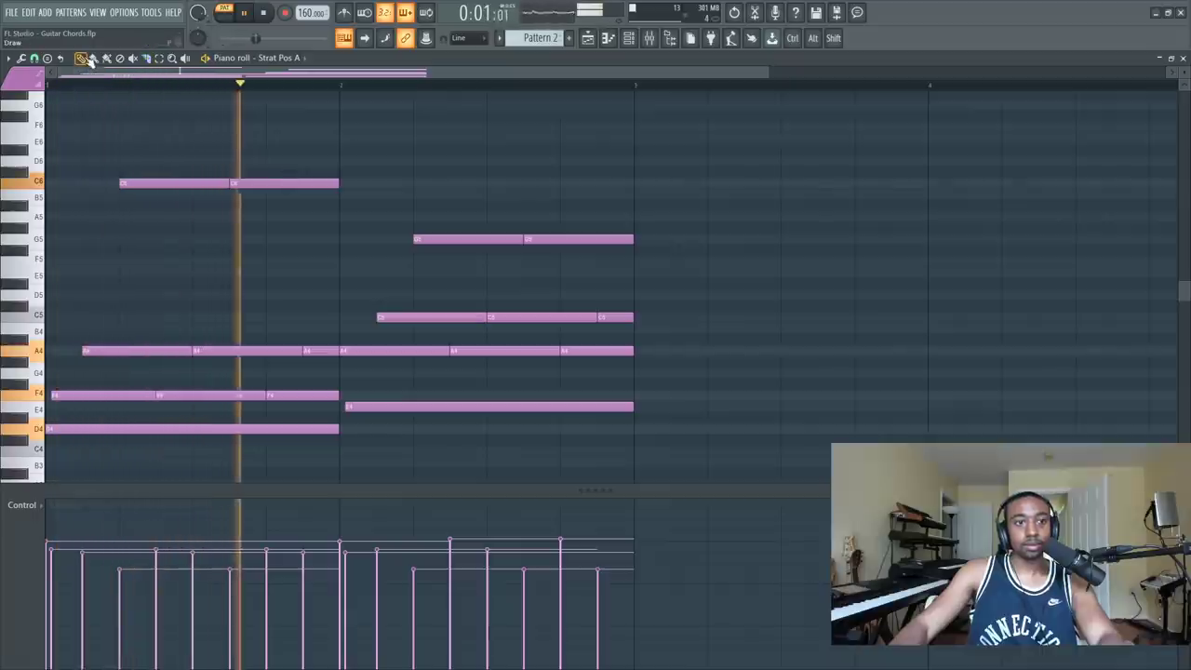
# Step: Inspect the mixer's Insert 1 track during playback and return to the Strat Pos A piano roll
pyautogui.click(1184, 58)
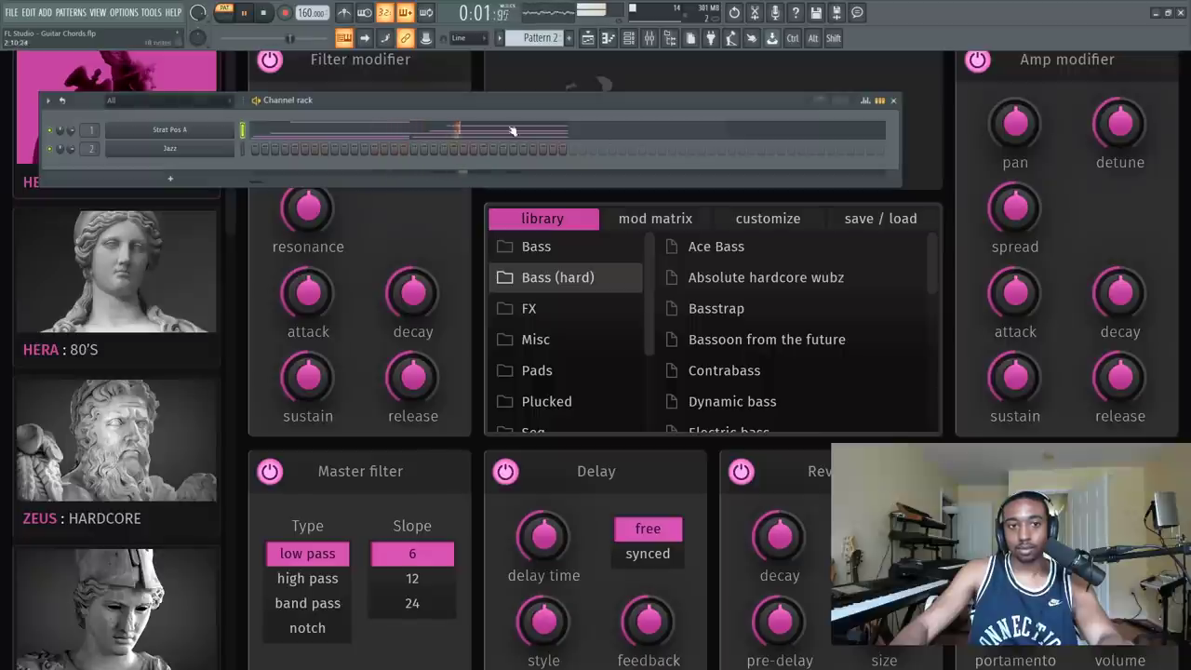
pyautogui.click(652, 38)
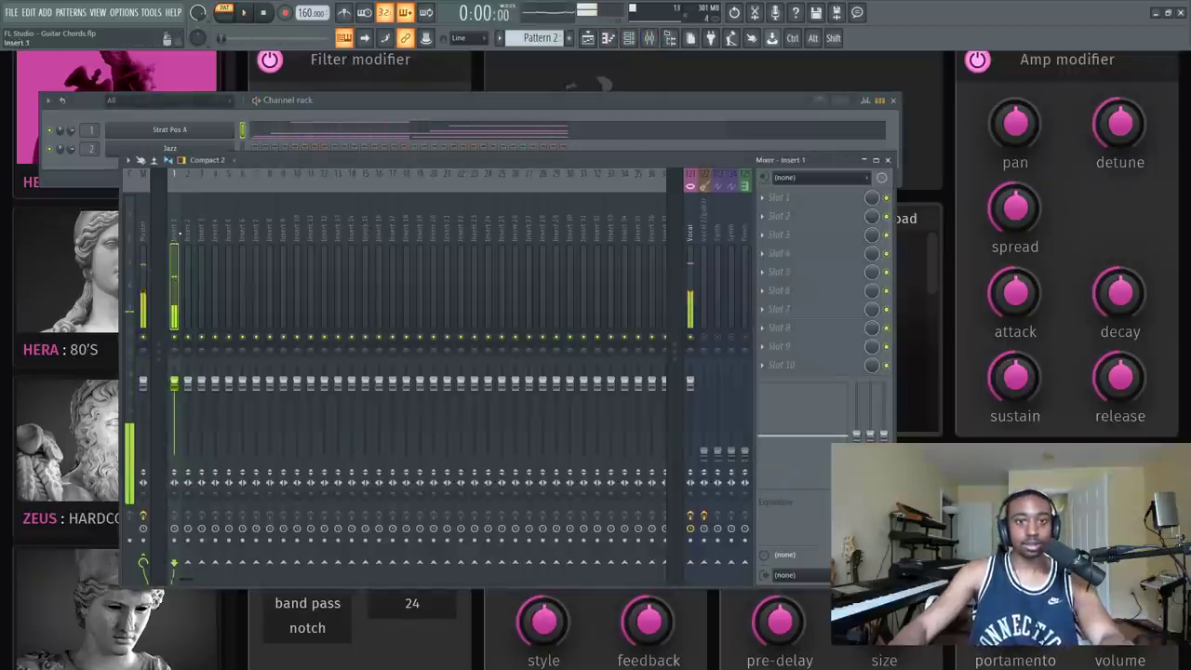
pyautogui.click(328, 130)
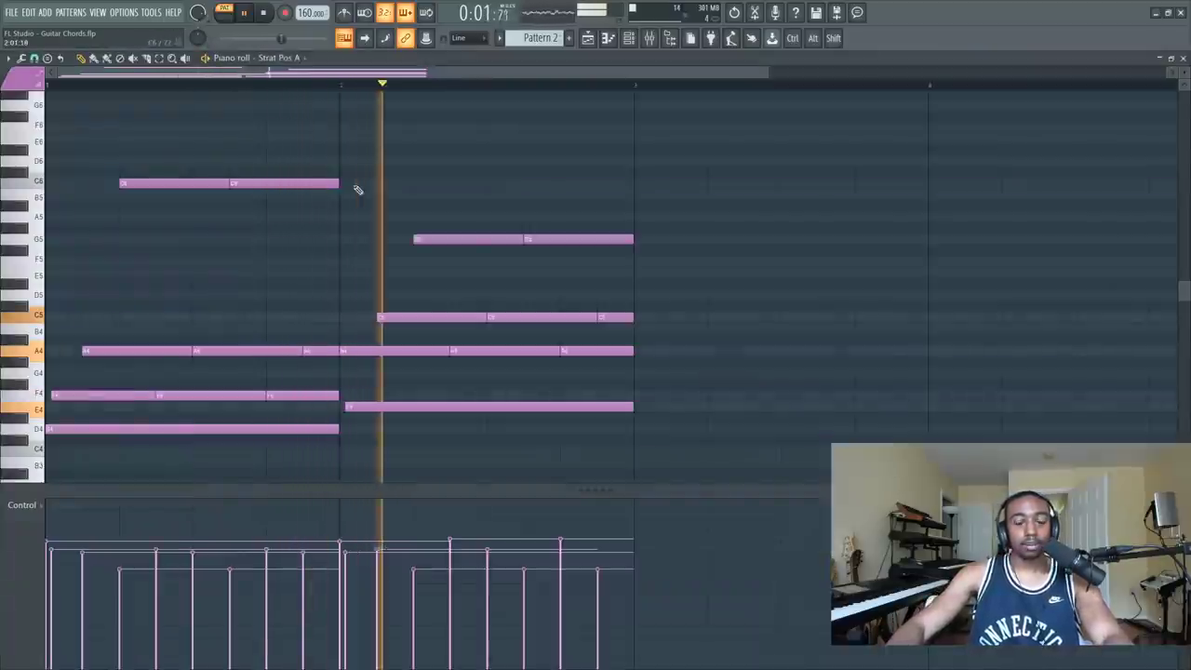
pyautogui.press('space')
# Step: Copy both arpeggiated chords into bars 3 and 4, transposed down so the lowest note is E3, and play back all four bars
pyautogui.moveTo(684, 450); pyautogui.dragTo(109, 261)
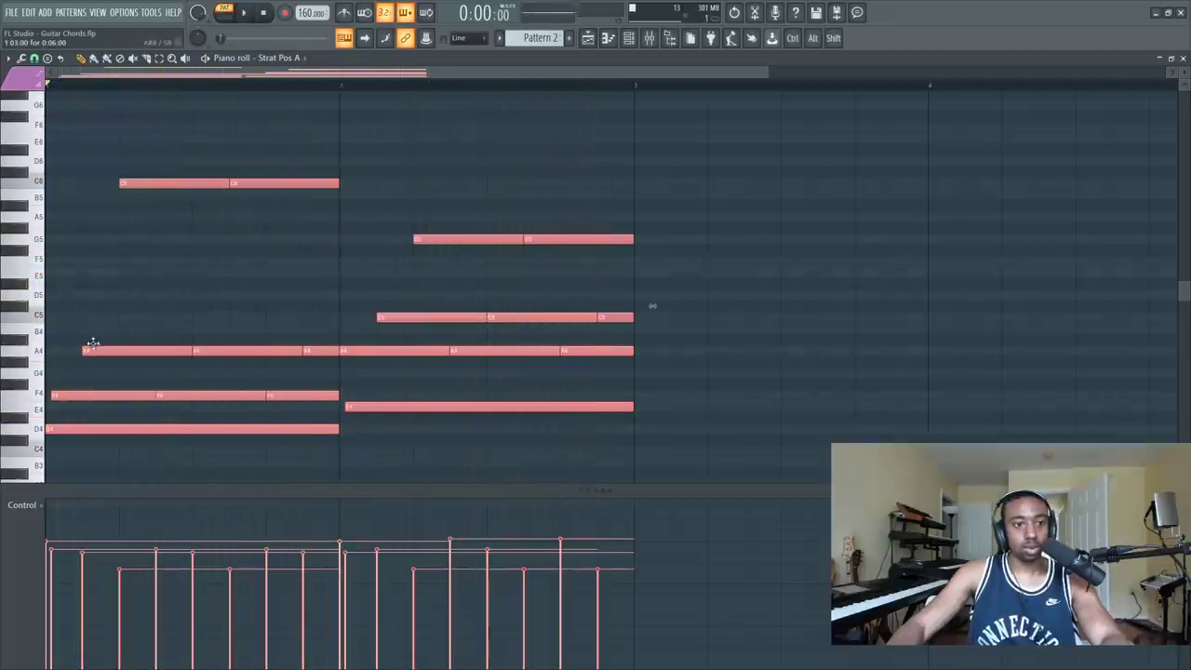
pyautogui.moveTo(102, 347); pyautogui.dragTo(736, 455)
pyautogui.scroll(-2, 736, 410)
pyautogui.press('space')
pyautogui.moveTo(707, 373); pyautogui.dragTo(672, 370)
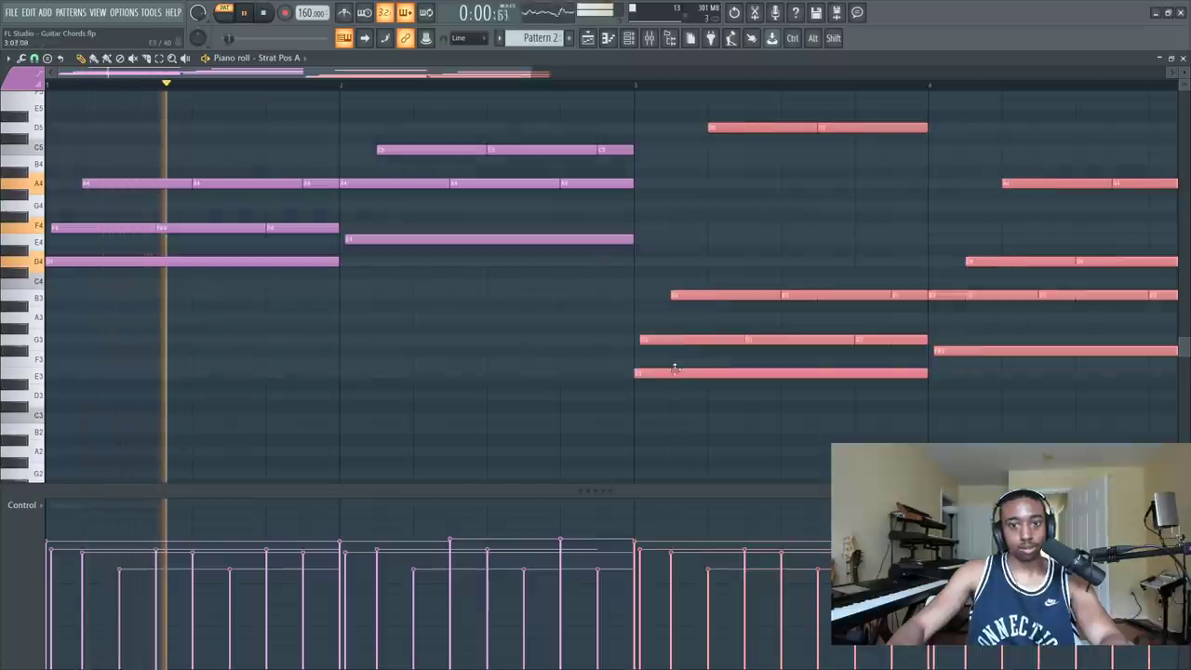
pyautogui.scroll(-1, 654, 88)
pyautogui.scroll(2, 654, 88)
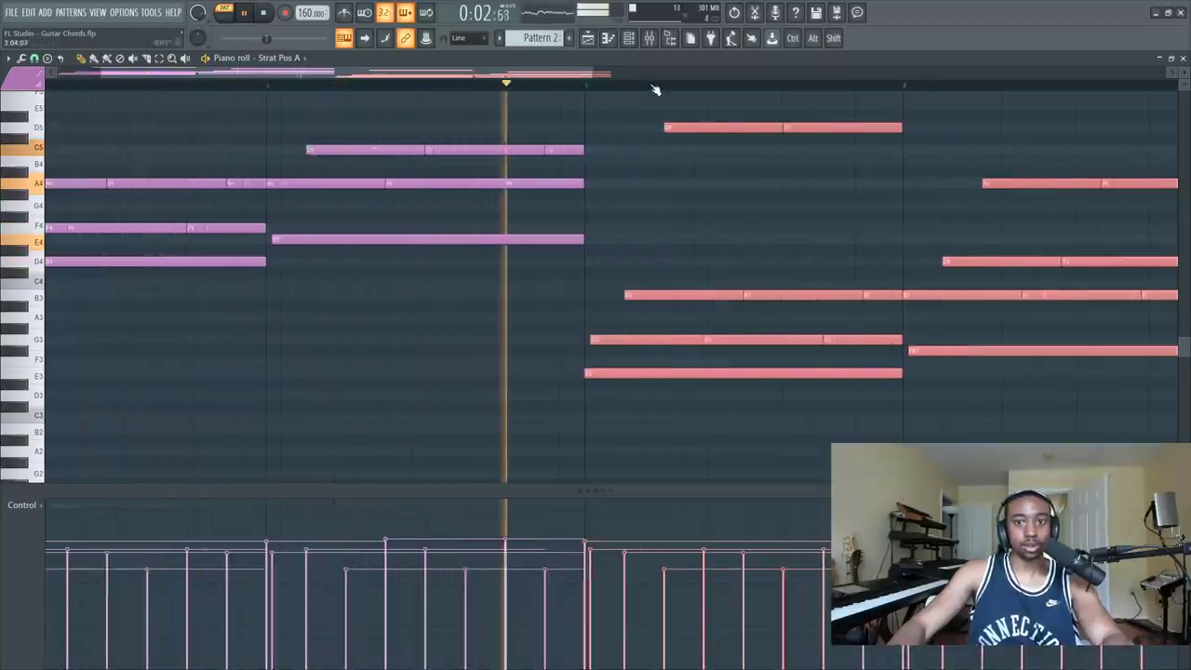
pyautogui.scroll(-4, 655, 89)
pyautogui.scroll(2, 655, 89)
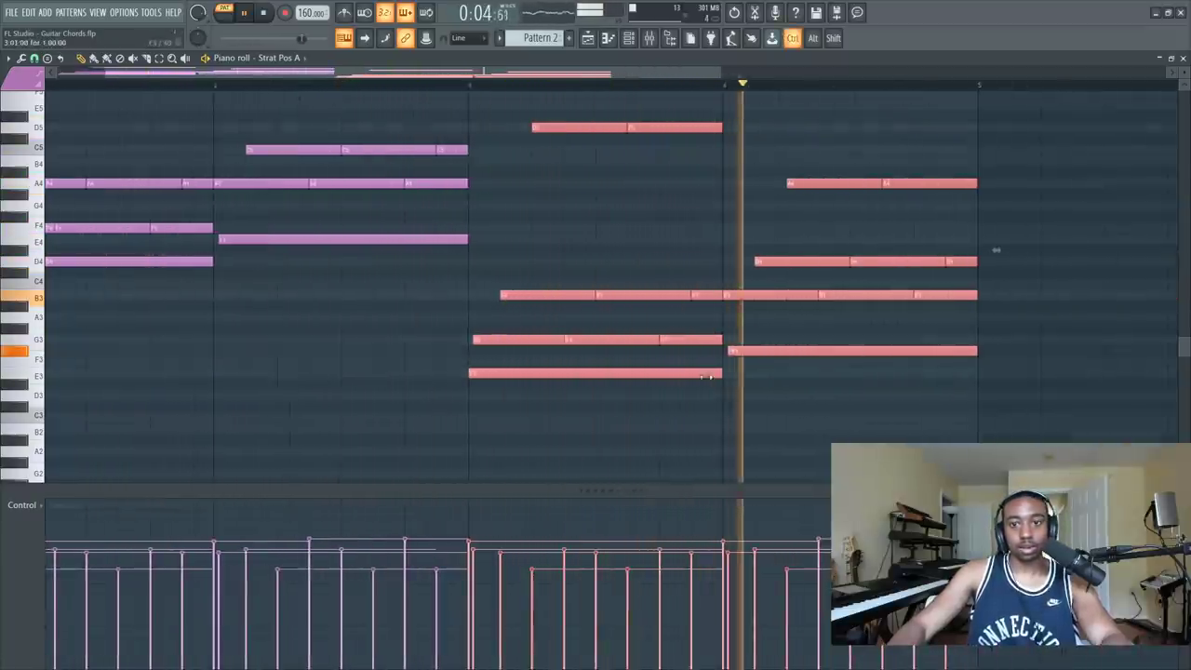
# Step: Raise the three lower voices of bar 3's chord by an octave to E4, G4 and B4
pyautogui.moveTo(708, 378); pyautogui.dragTo(503, 245)
pyautogui.scroll(-1, 572, 255)
pyautogui.press('space')
pyautogui.scroll(1, 573, 257)
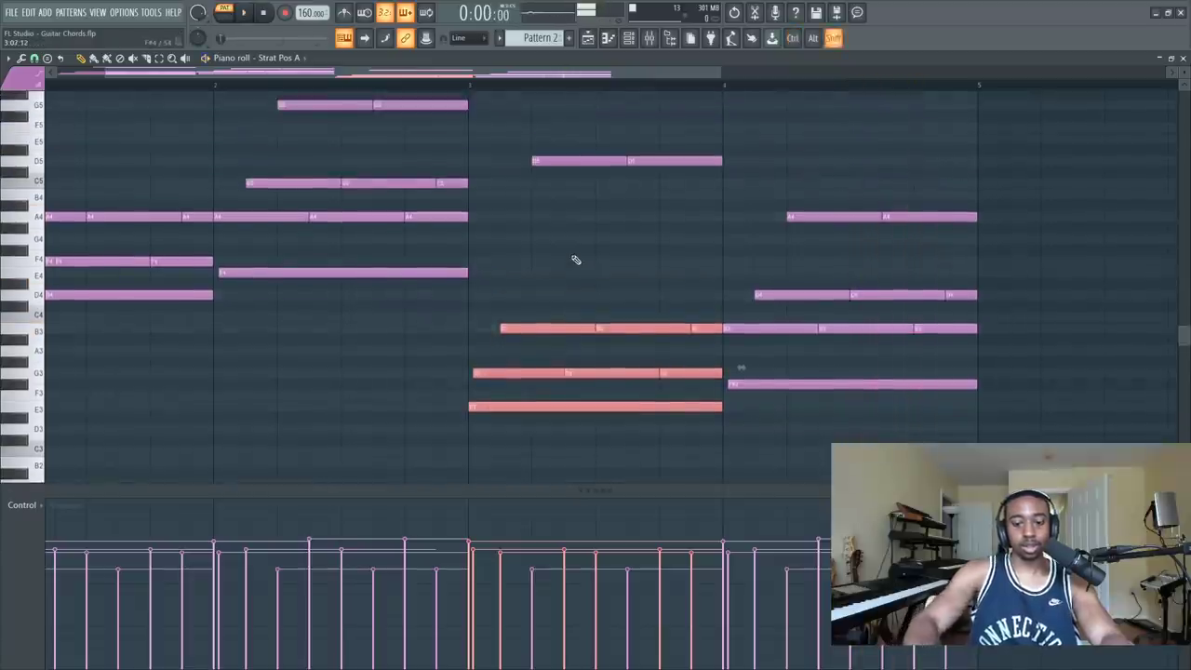
pyautogui.hotkey('ctrl', 'Up')
pyautogui.scroll(2, 635, 279)
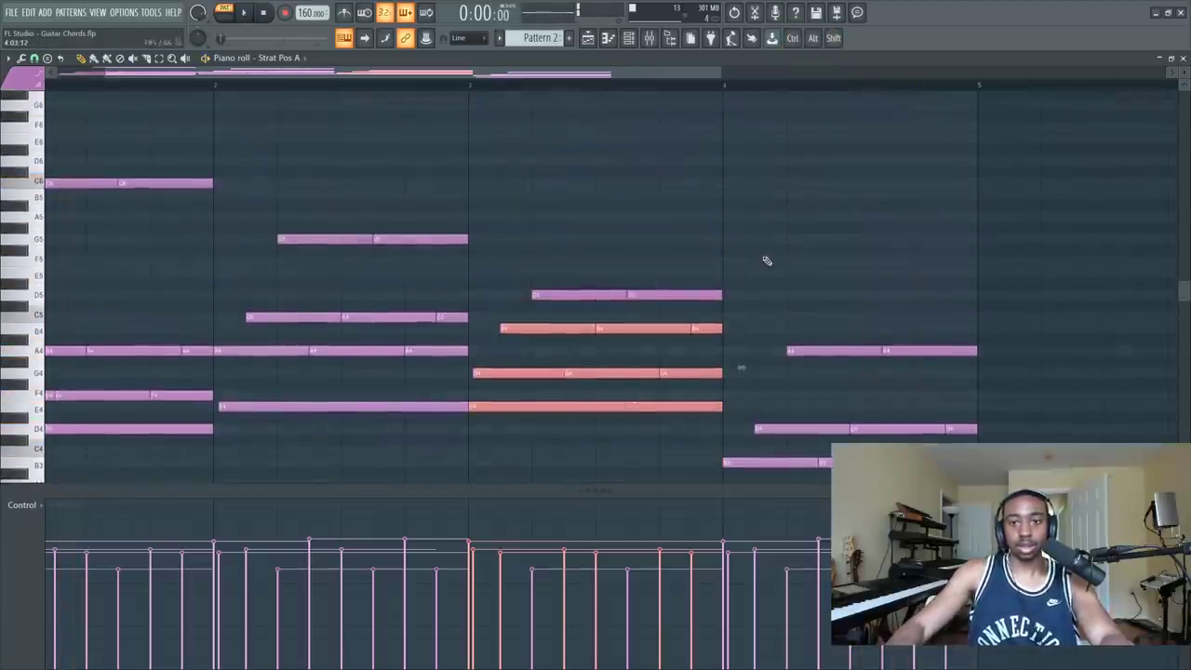
# Step: Transpose the whole bar 4 chord up so its lowest note is C#4 and its top note E5, and play back the progression
pyautogui.moveTo(742, 243); pyautogui.dragTo(954, 483)
pyautogui.scroll(2, 531, 194)
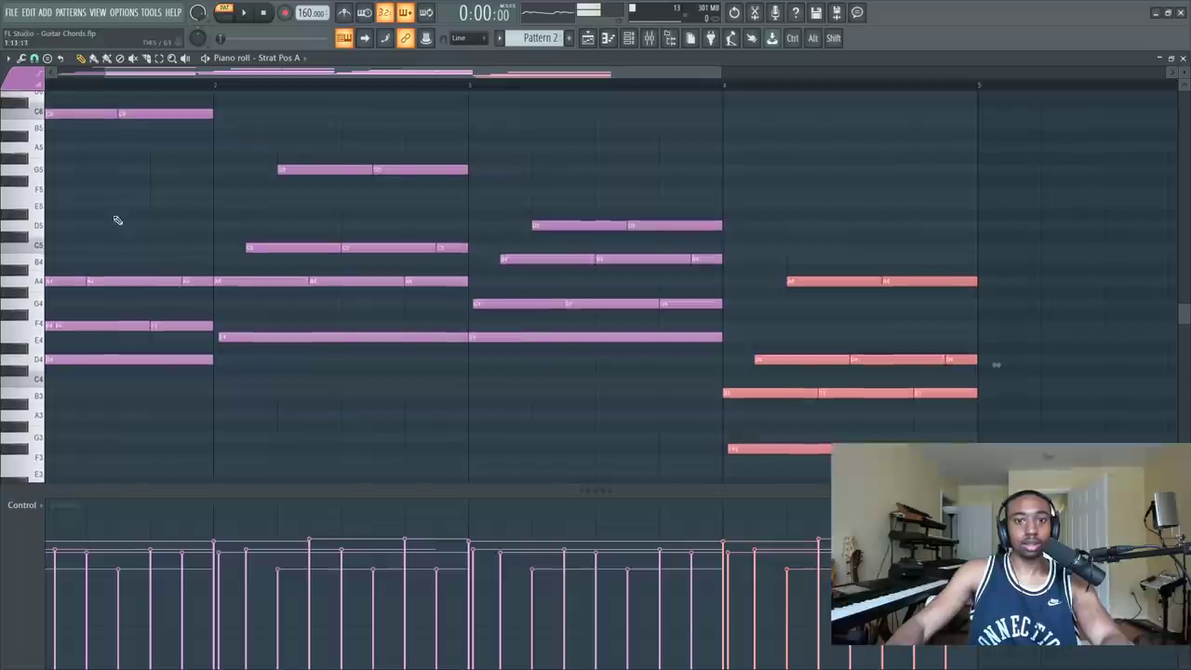
pyautogui.click(33, 231)
pyautogui.moveTo(33, 231); pyautogui.dragTo(34, 281)
pyautogui.press('space')
pyautogui.scroll(2, 676, 264)
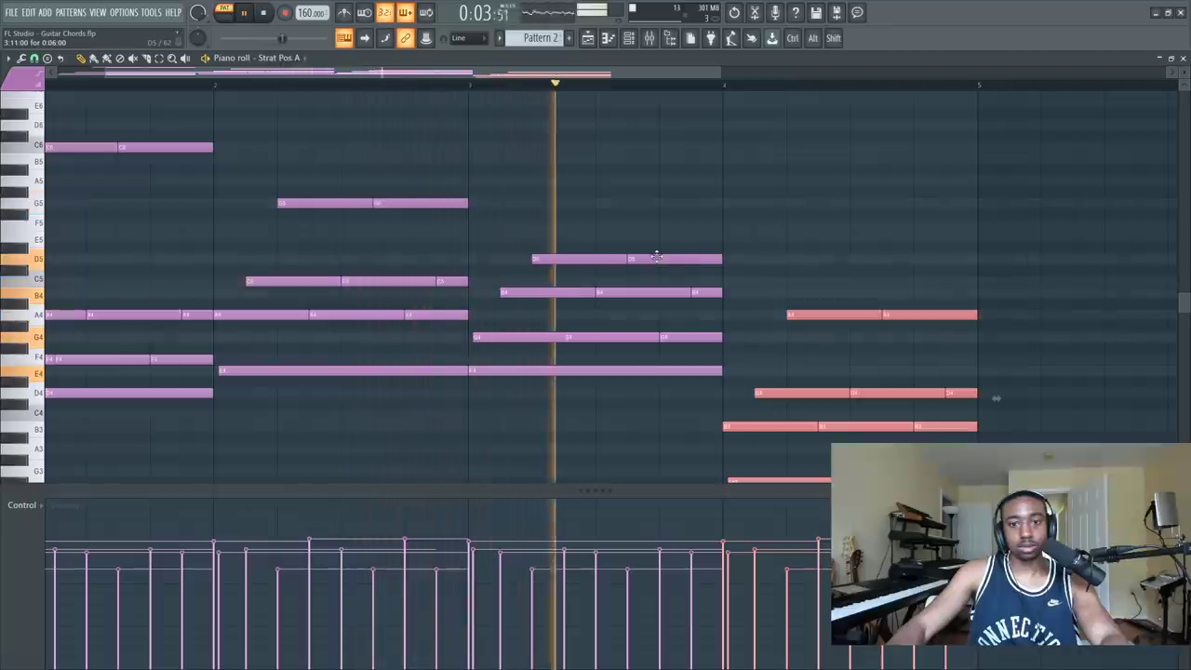
pyautogui.press('space')
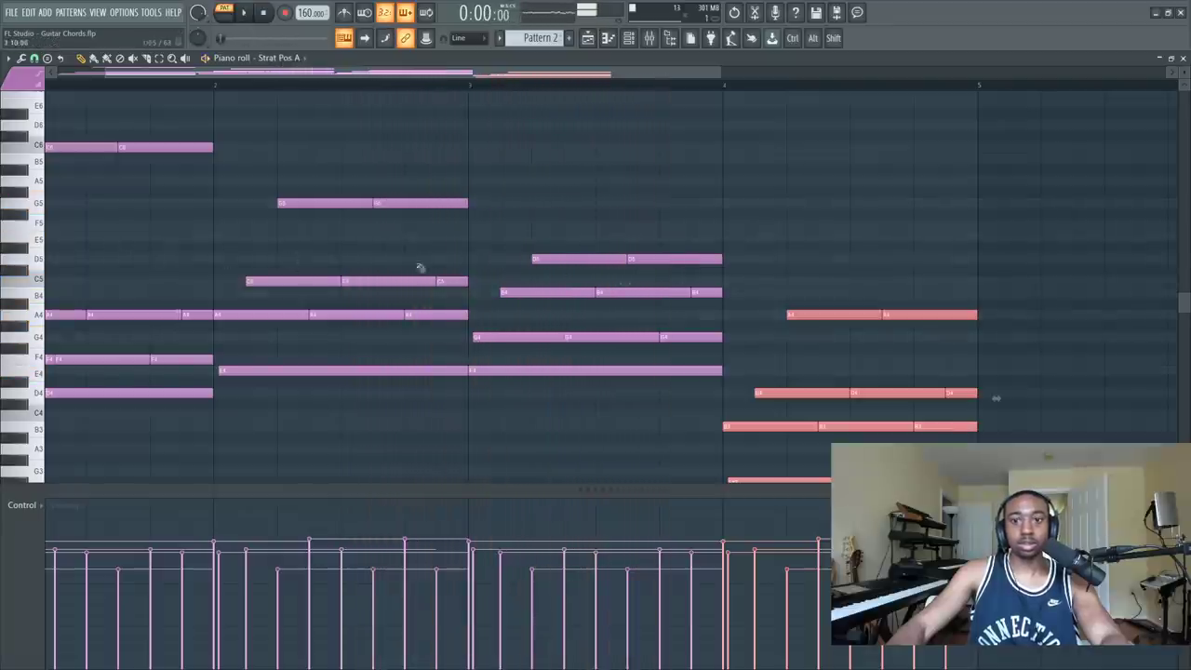
pyautogui.moveTo(838, 315); pyautogui.dragTo(831, 238)
pyautogui.press('space')
pyautogui.scroll(-2, 831, 242)
pyautogui.keyDown('ctrl'); pyautogui.click(1088, 266); pyautogui.keyUp('ctrl')
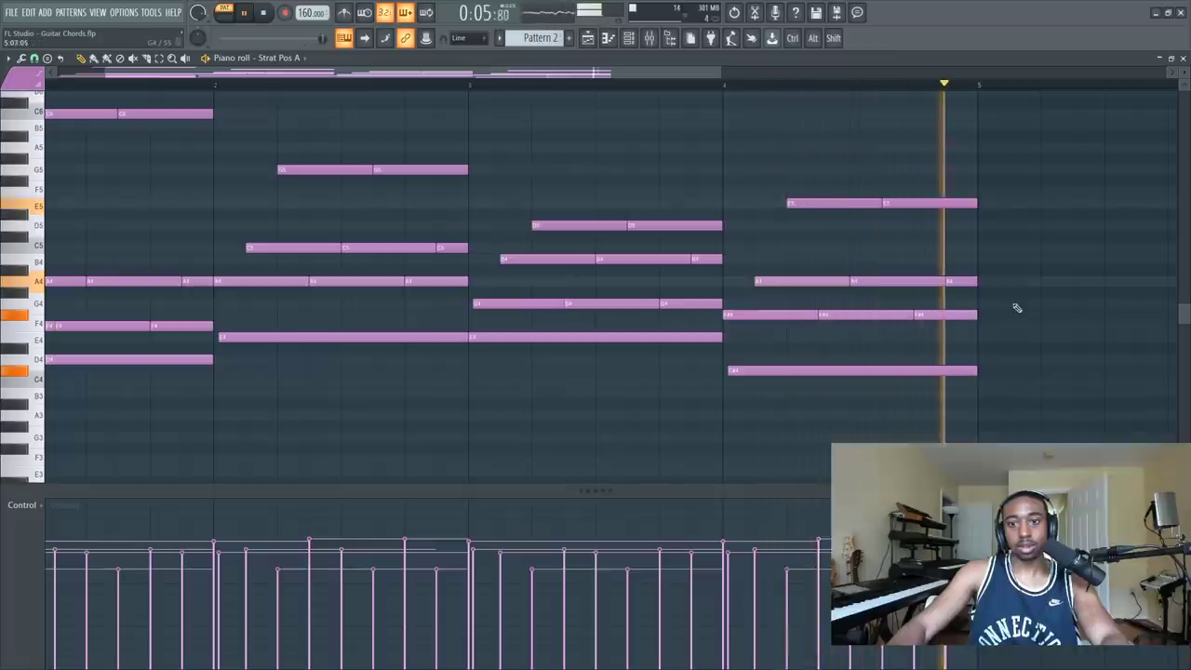
# Step: Lower bar 4's three F#4 notes to F4 and its C#4 bass note to C4, and play back the progression
pyautogui.moveTo(973, 300); pyautogui.dragTo(746, 315)
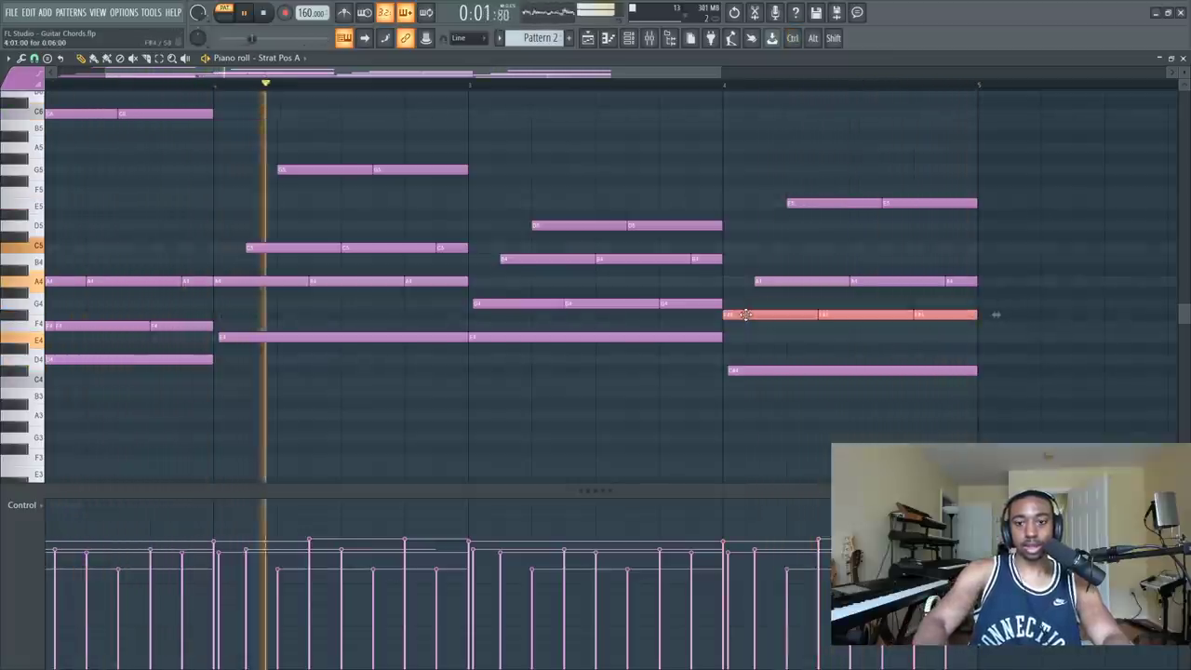
pyautogui.press('space')
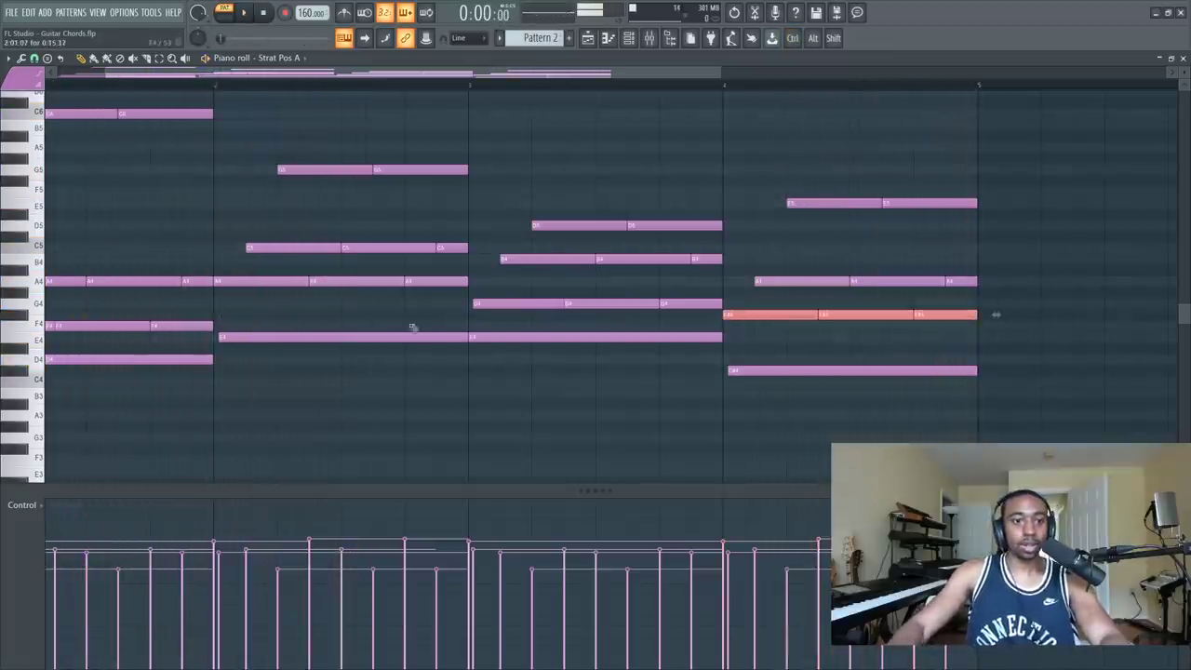
pyautogui.moveTo(741, 300); pyautogui.dragTo(947, 308)
pyautogui.press('Down')
pyautogui.click(804, 371)
pyautogui.press('space')
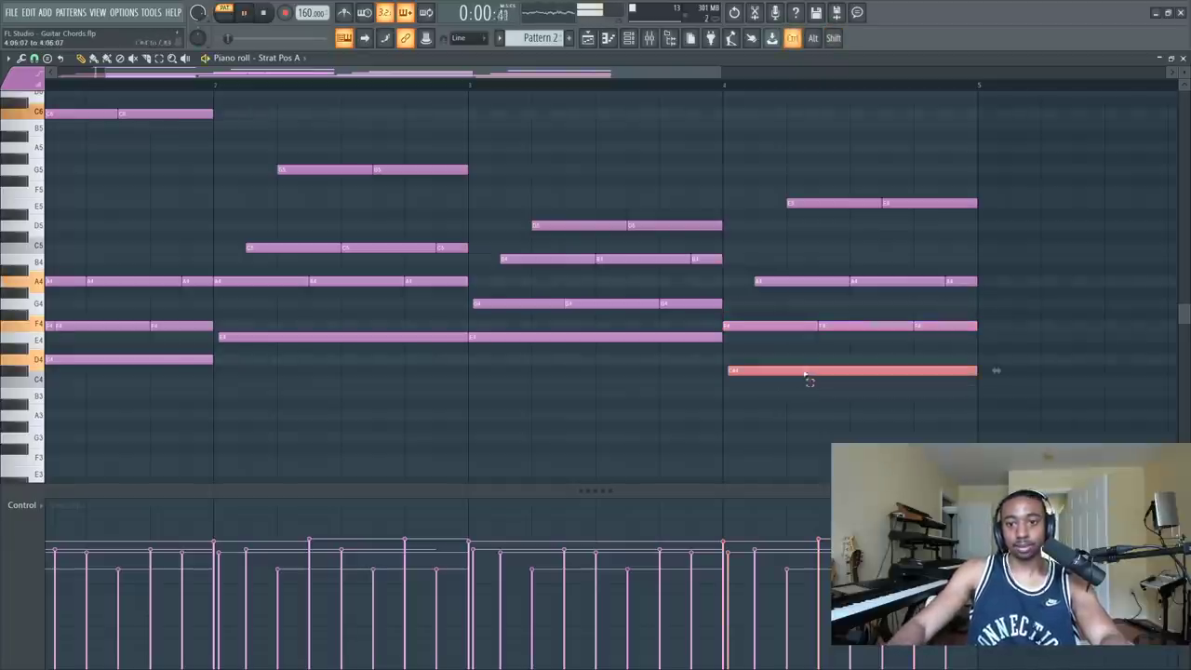
pyautogui.press('Down')
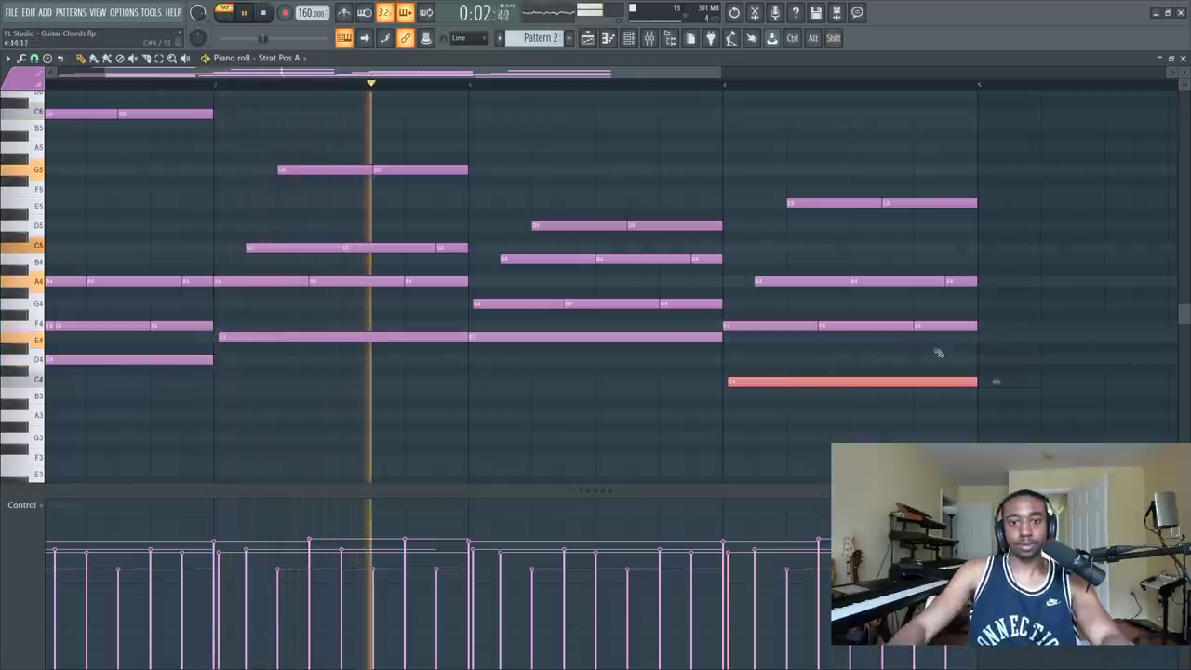
pyautogui.keyDown('ctrl'); pyautogui.click(1055, 344); pyautogui.keyUp('ctrl')
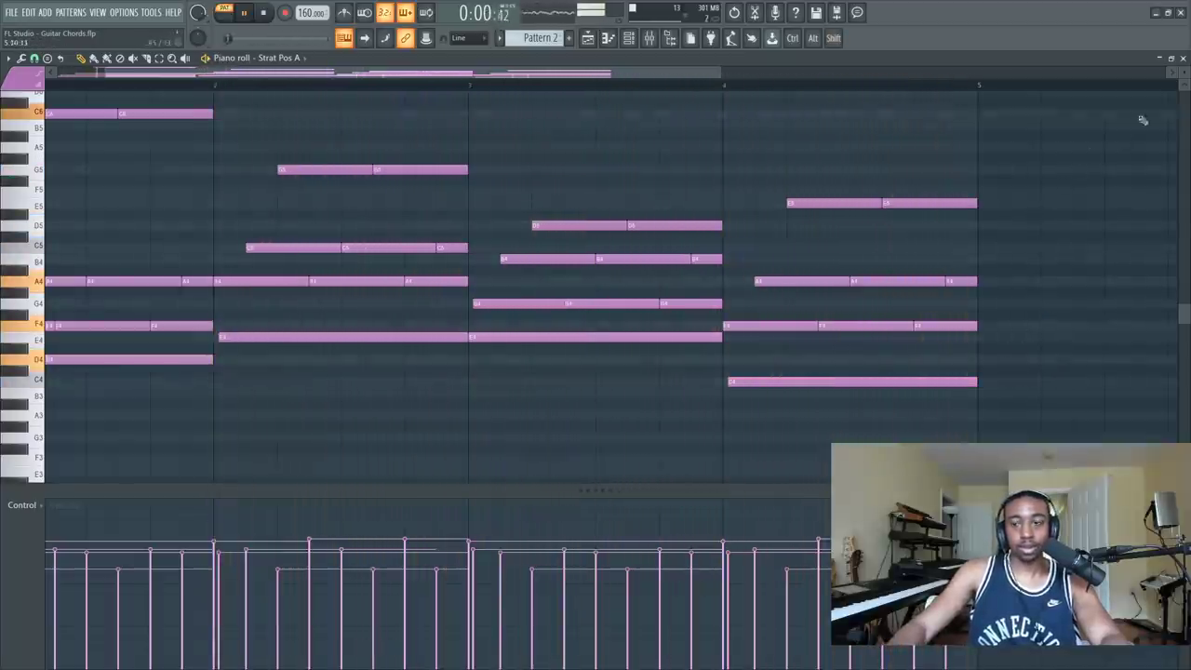
pyautogui.click(1183, 58)
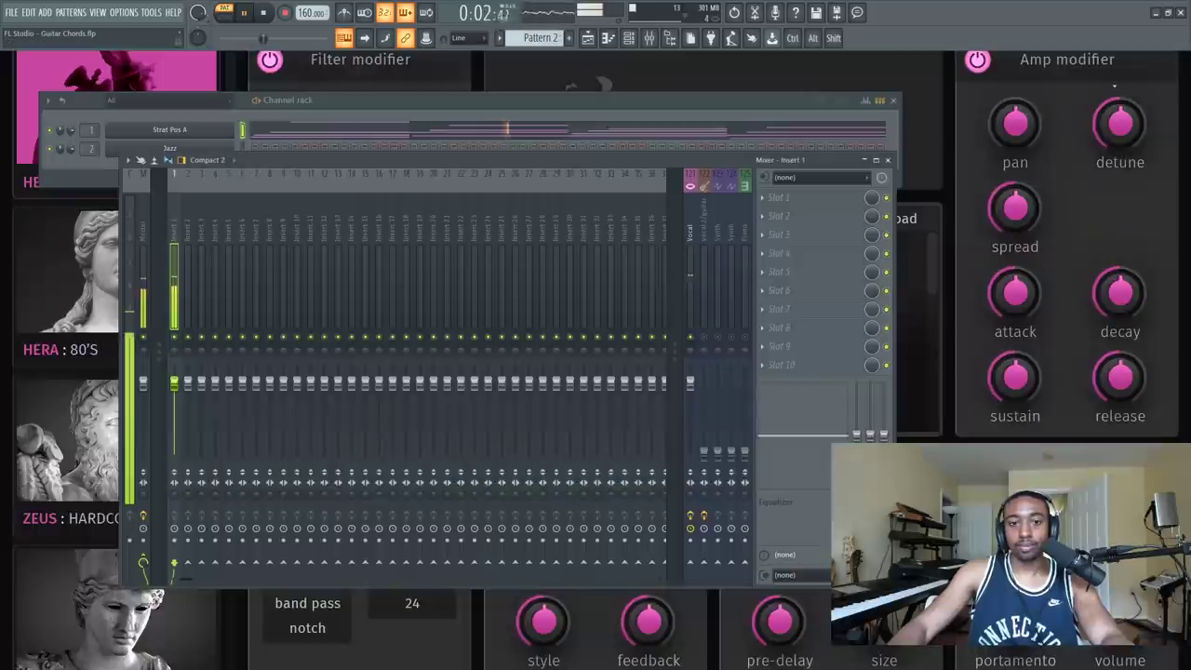
pyautogui.press('space')
# Step: Pan the Strat Pos A notes by varying amounts to the right and left across the four bars, and play back the pattern
pyautogui.press('F7')
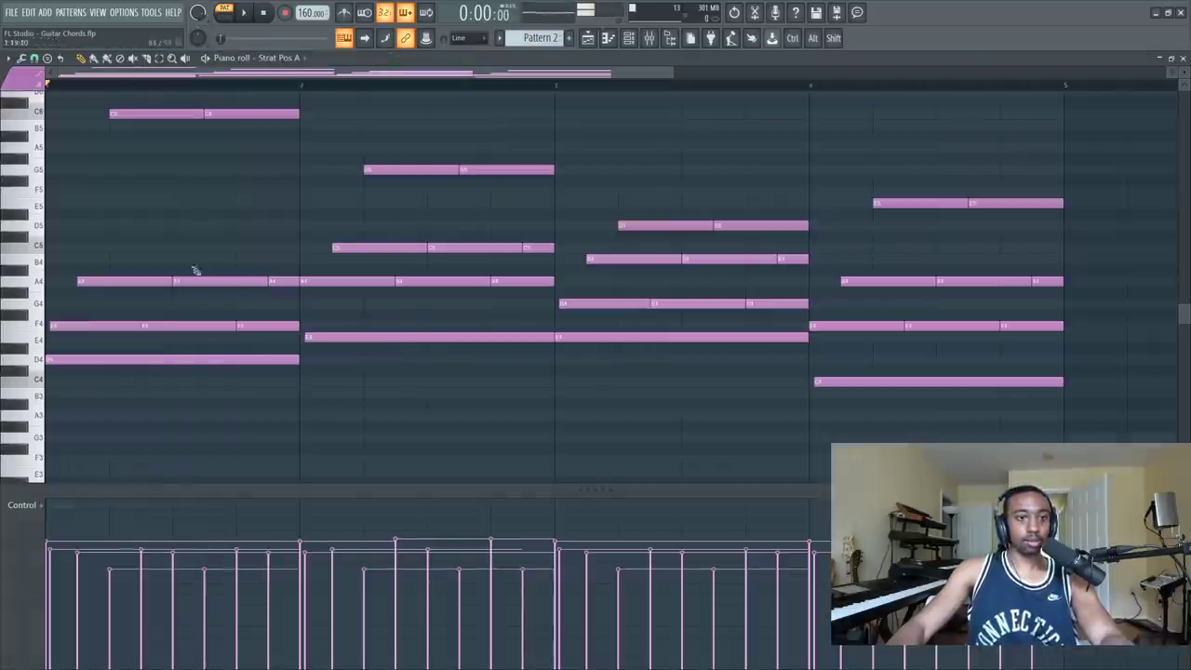
pyautogui.click(24, 506)
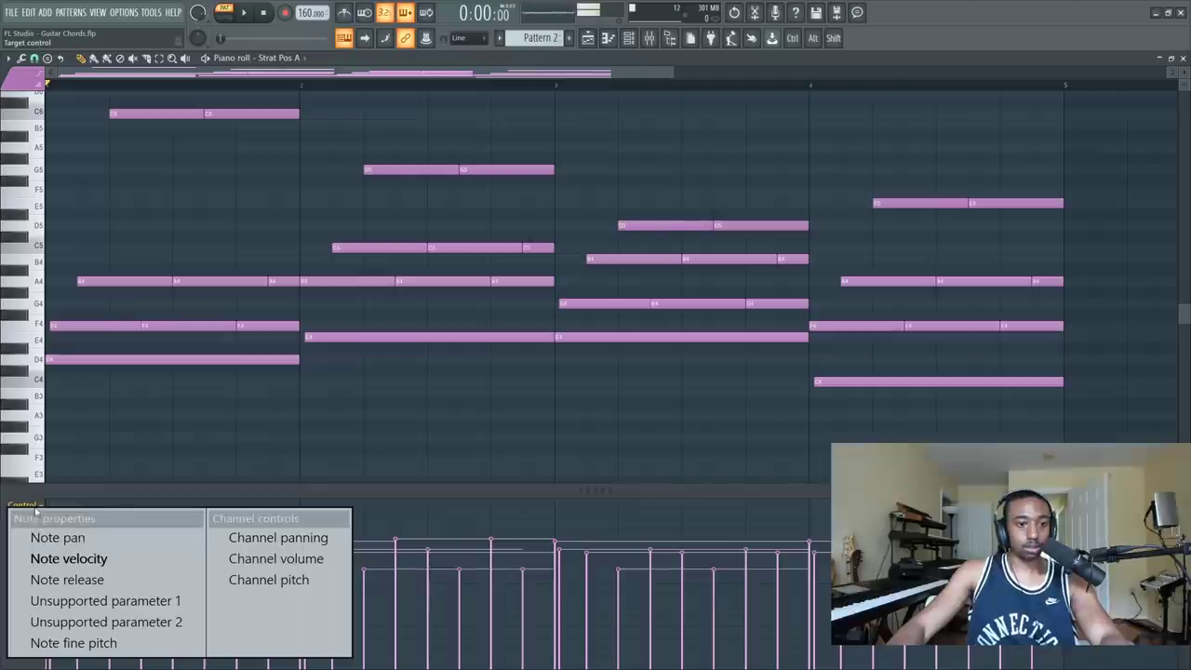
pyautogui.click(57, 538)
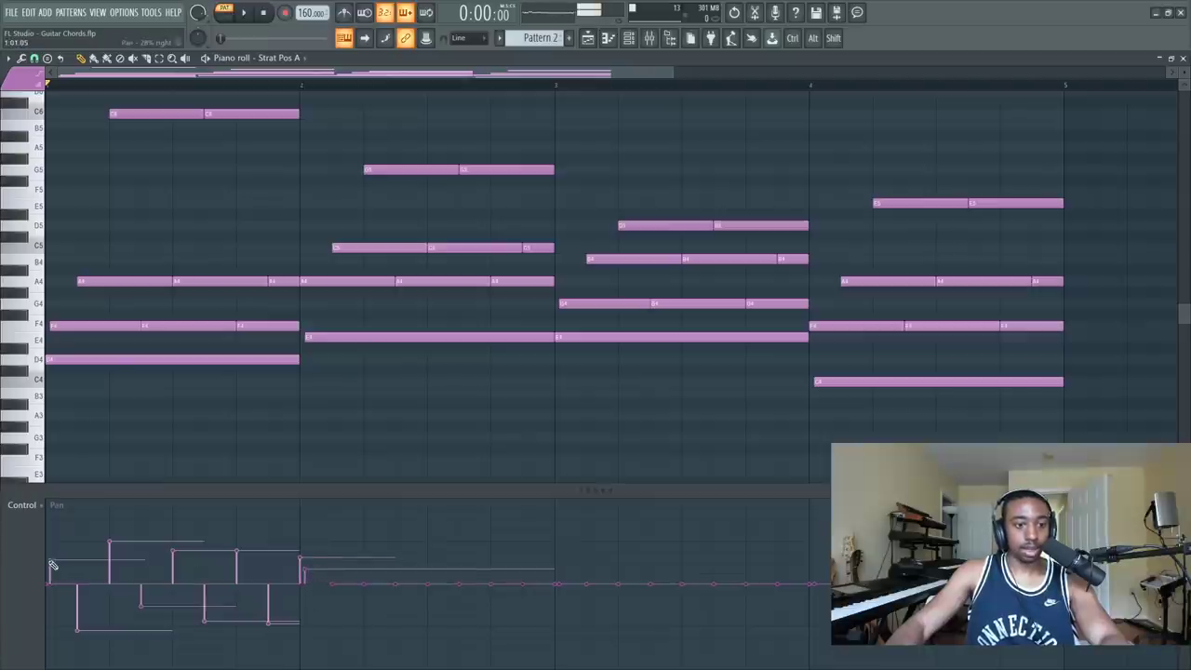
pyautogui.moveTo(53, 565); pyautogui.dragTo(50, 553)
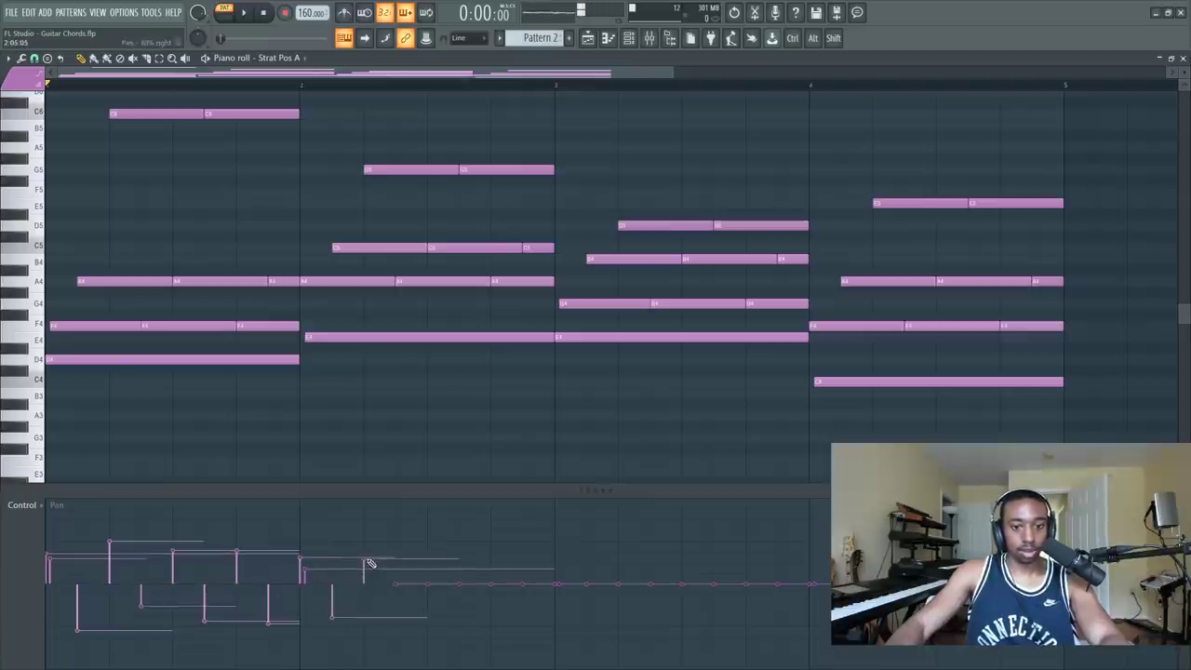
pyautogui.press('space')
pyautogui.moveTo(370, 564)
pyautogui.mouseDown()
pyautogui.moveTo(398, 629)
pyautogui.moveTo(432, 550)
pyautogui.moveTo(455, 627)
pyautogui.moveTo(495, 589)
pyautogui.moveTo(495, 556)
pyautogui.moveTo(538, 615)
pyautogui.moveTo(559, 558)
pyautogui.mouseUp()
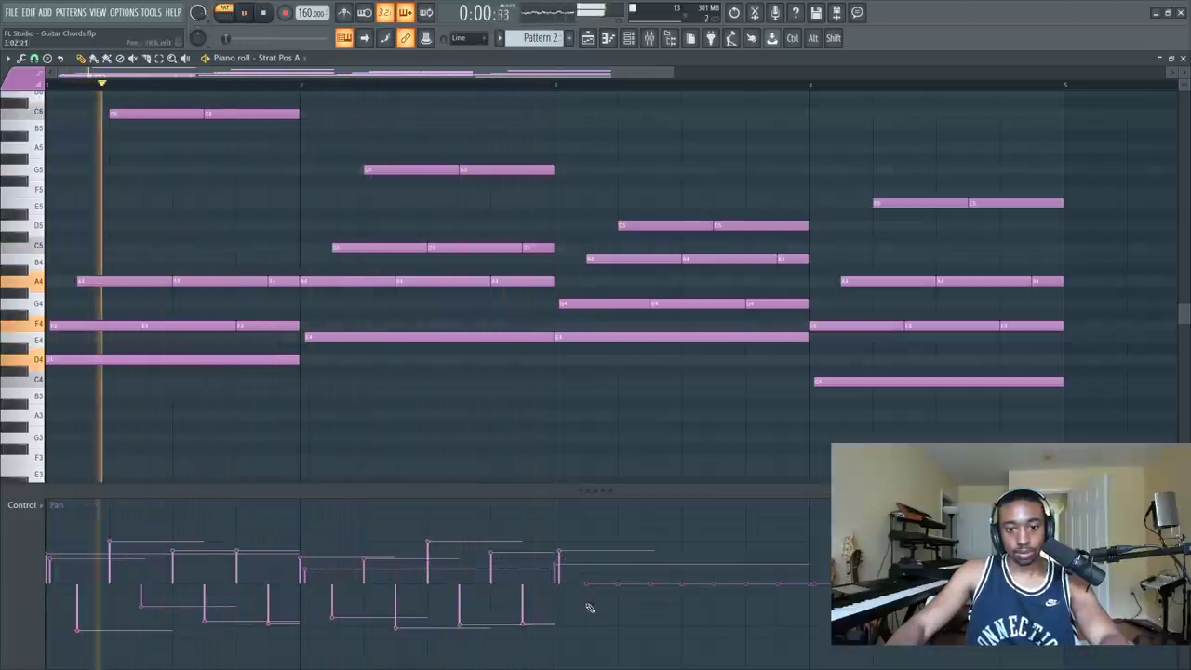
pyautogui.moveTo(590, 612)
pyautogui.mouseDown()
pyautogui.moveTo(627, 565)
pyautogui.moveTo(619, 543)
pyautogui.moveTo(656, 615)
pyautogui.moveTo(684, 561)
pyautogui.moveTo(723, 565)
pyautogui.moveTo(725, 610)
pyautogui.moveTo(749, 564)
pyautogui.moveTo(776, 589)
pyautogui.moveTo(775, 626)
pyautogui.moveTo(823, 554)
pyautogui.mouseUp()
pyautogui.press('space')
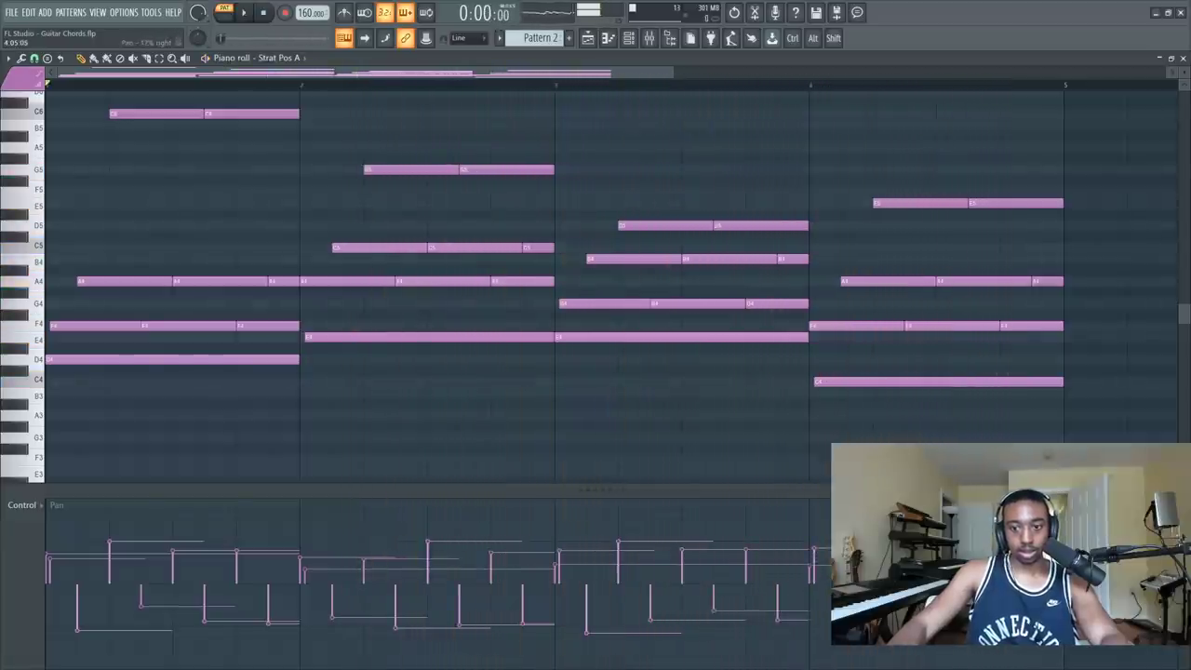
pyautogui.press('space')
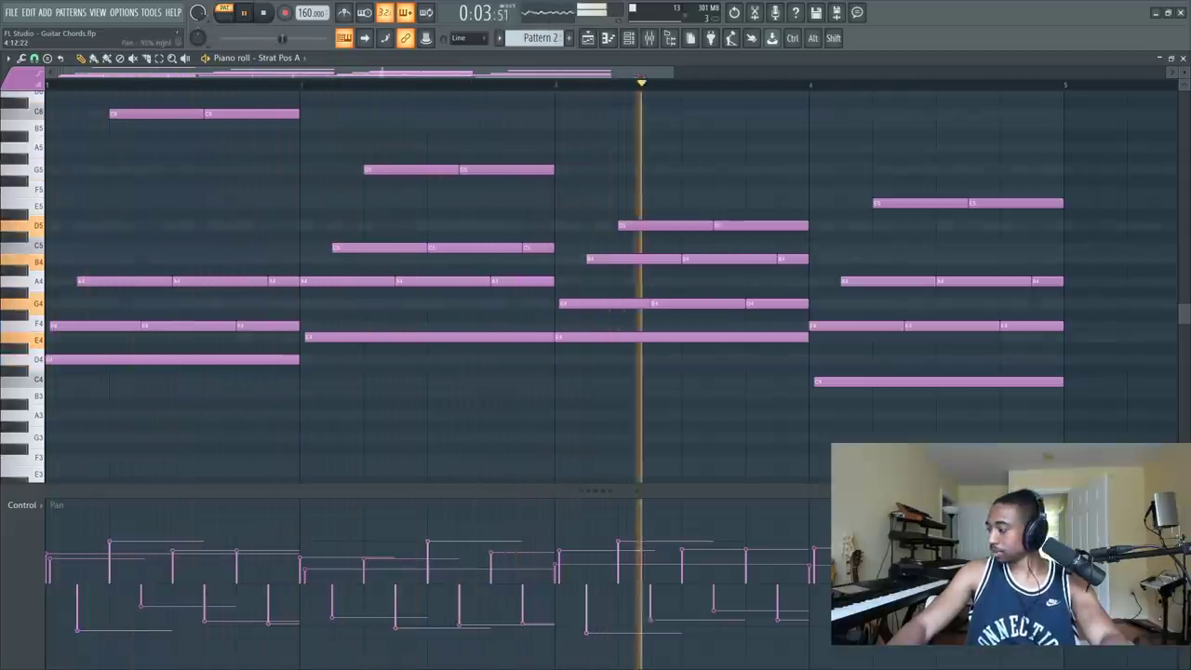
# Step: Raise the Strat Pos A channel's volume in the channel rack during playback and return to the mixer
pyautogui.click(1183, 58)
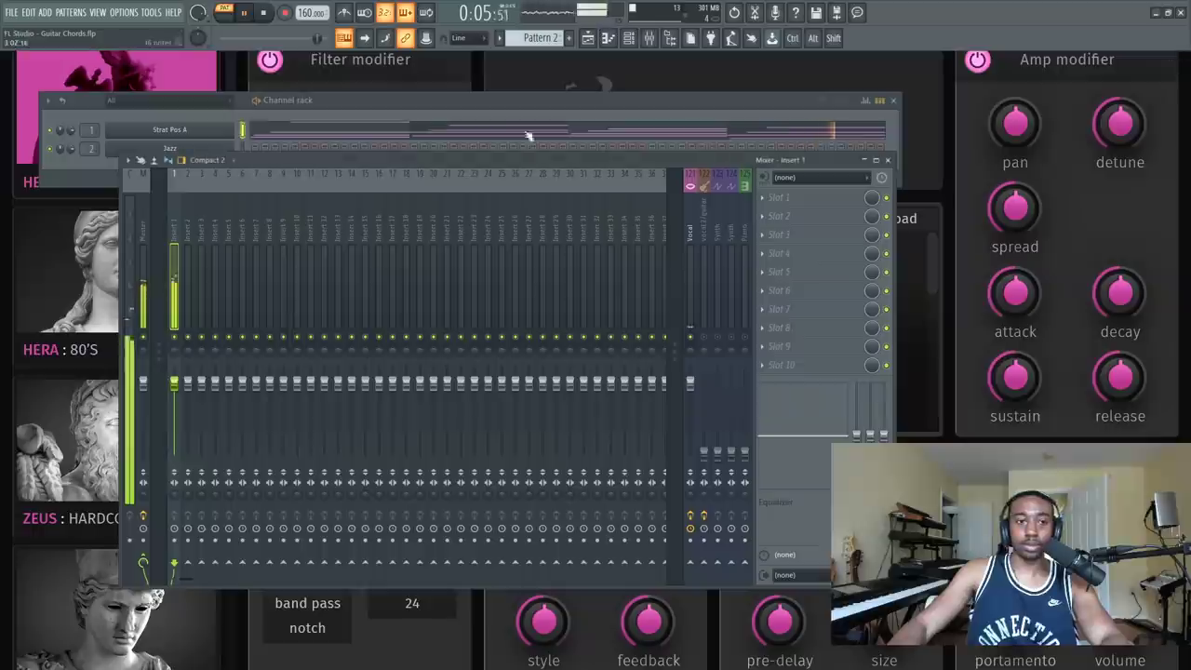
pyautogui.moveTo(71, 131); pyautogui.dragTo(70, 121)
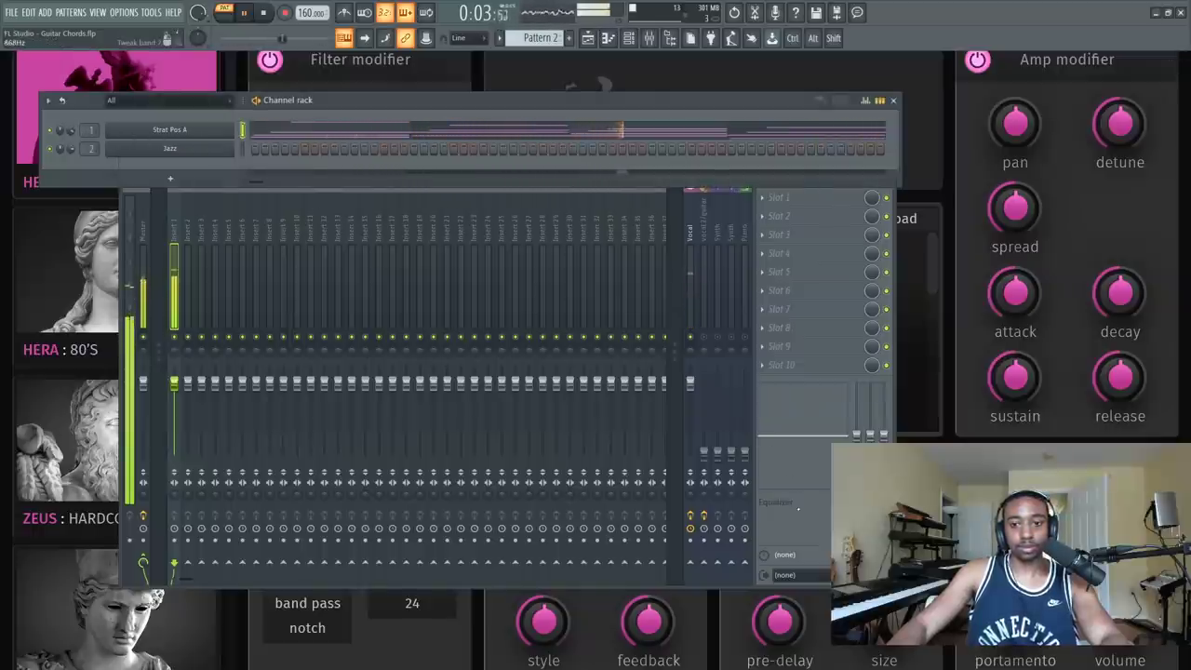
pyautogui.press('F9')
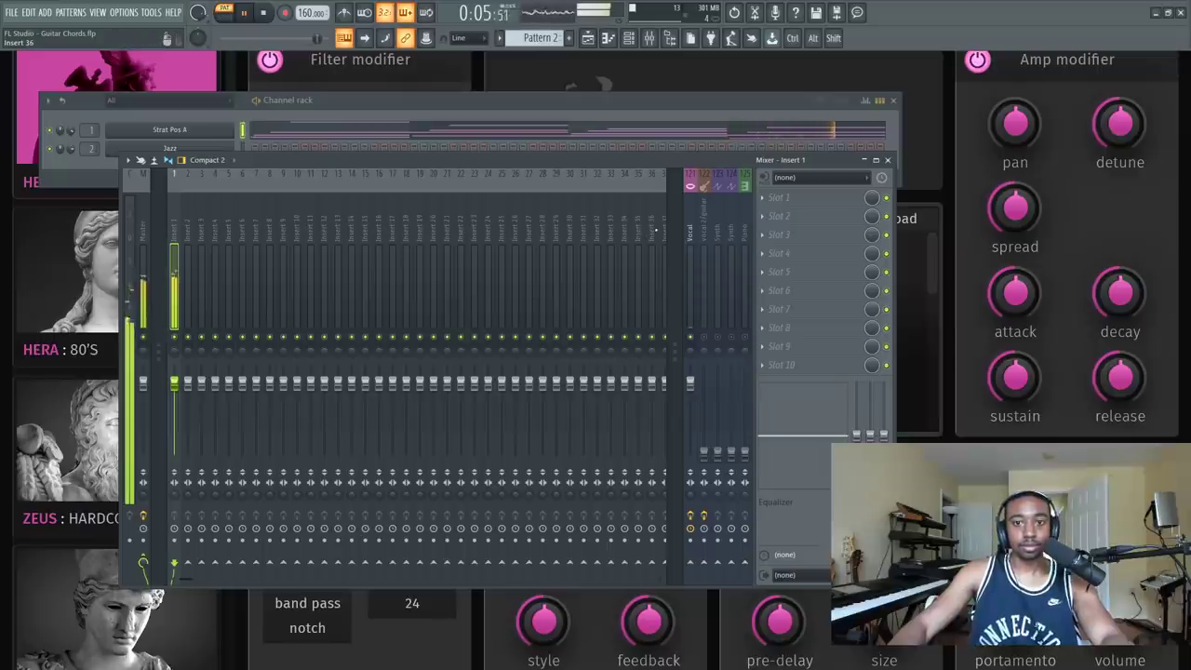
pyautogui.press('space')
# Step: Load Patcher into the first effect slot of mixer track Insert 1
pyautogui.click(785, 203)
pyautogui.scroll(-2, 638, 344)
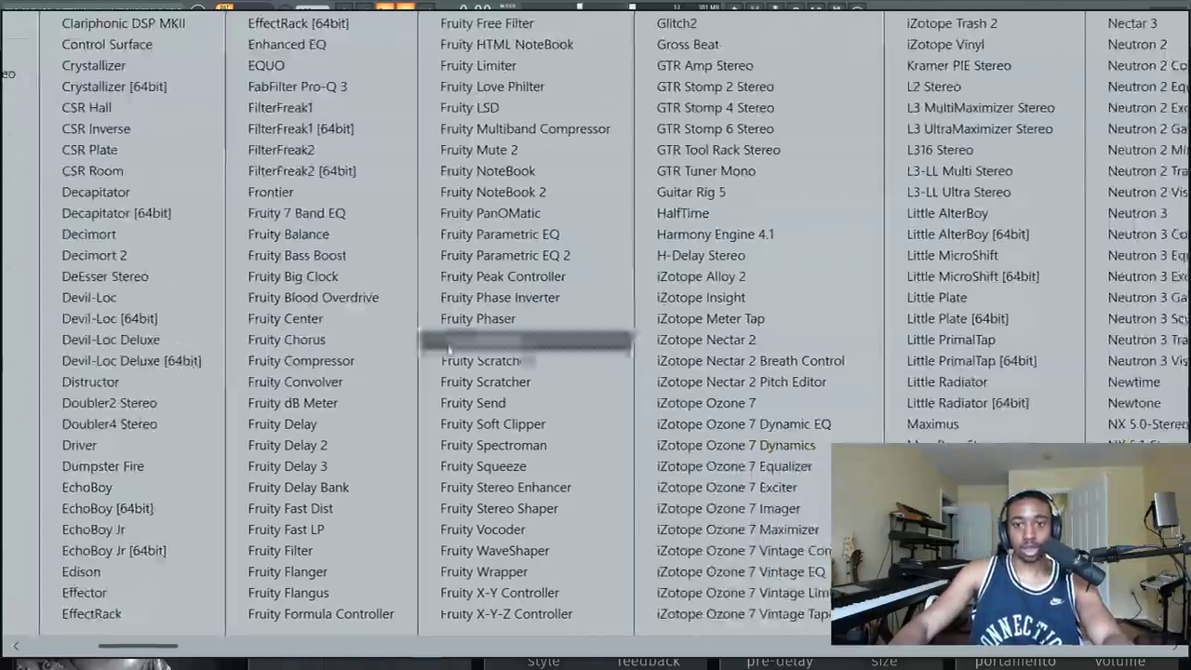
pyautogui.scroll(-3, 755, 315)
pyautogui.scroll(-1, 802, 488)
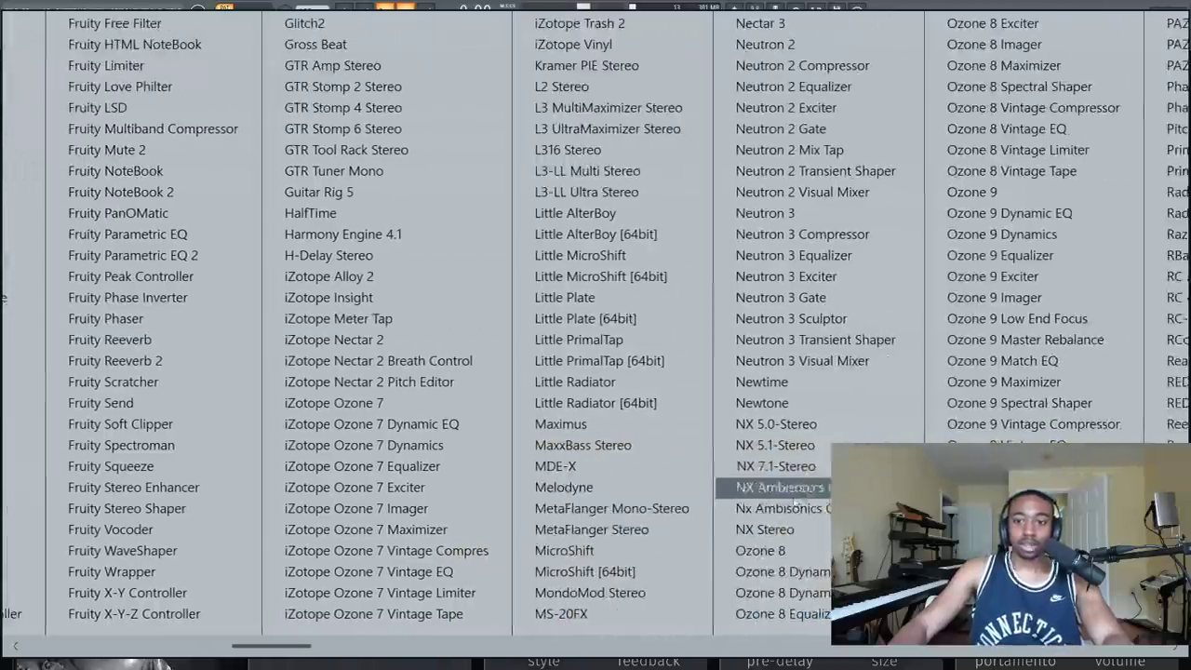
pyautogui.click(807, 488)
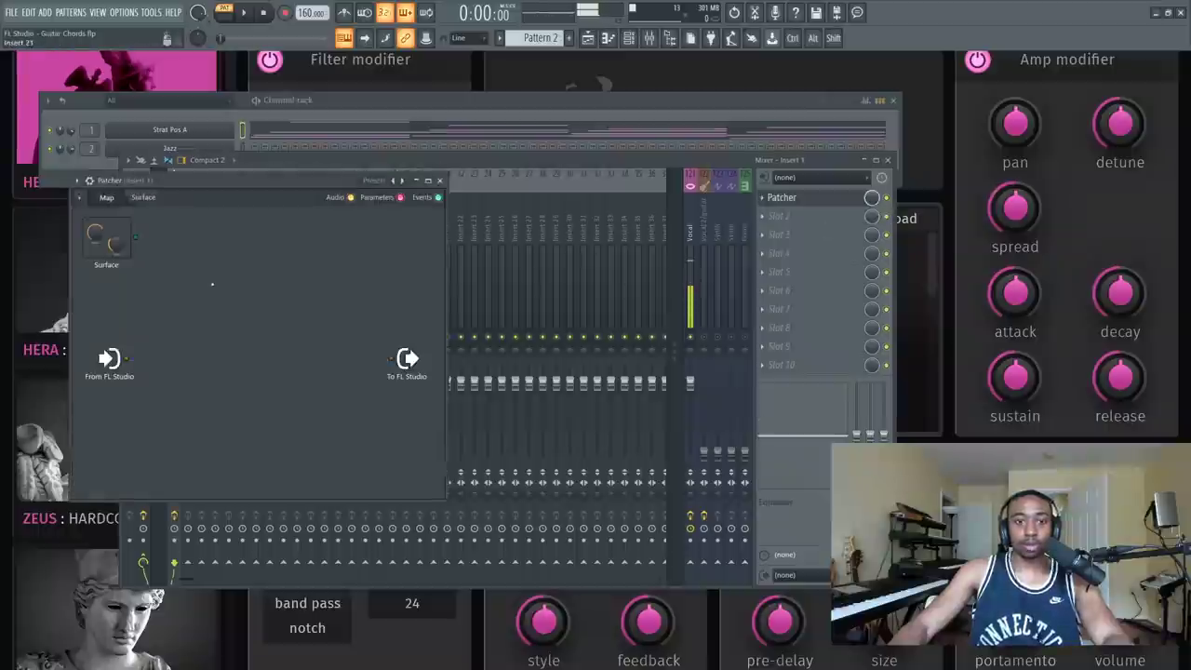
# Step: Add Fruity Stereo Shaper to the Patcher map between From FL Studio and To FL Studio
pyautogui.rightClick(185, 341)
pyautogui.click(241, 375)
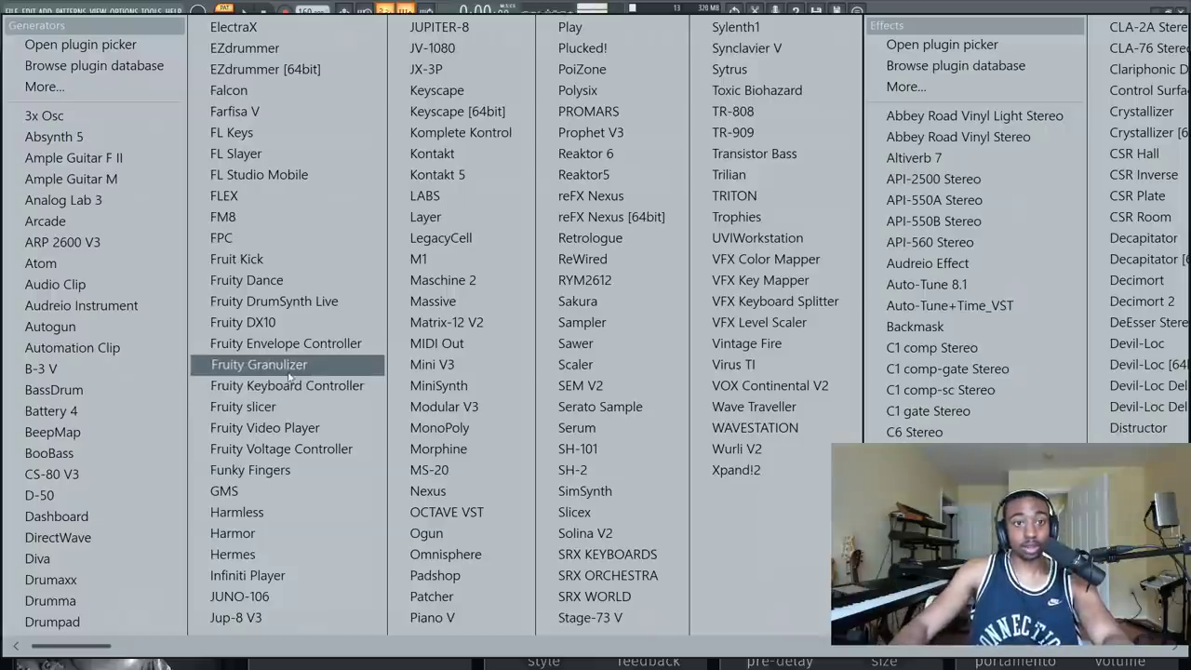
pyautogui.scroll(-4, 409, 346)
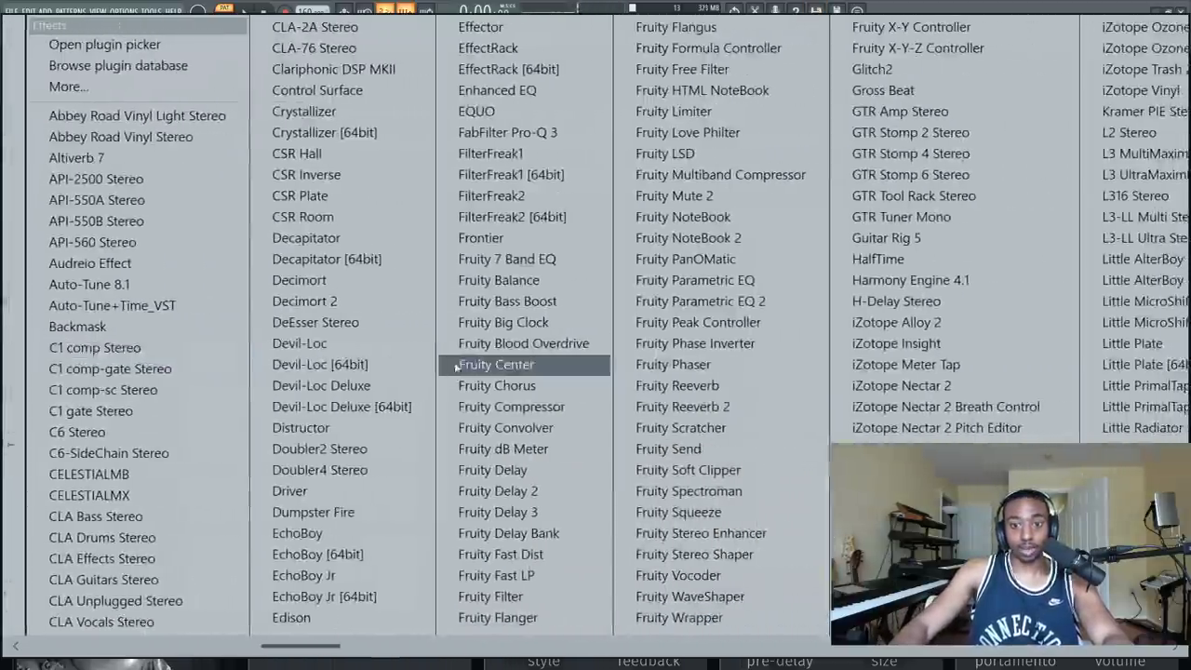
pyautogui.click(725, 554)
# Step: Load the aSide - Mid splitter mixing preset in Fruity Stereo Shaper
pyautogui.click(235, 330)
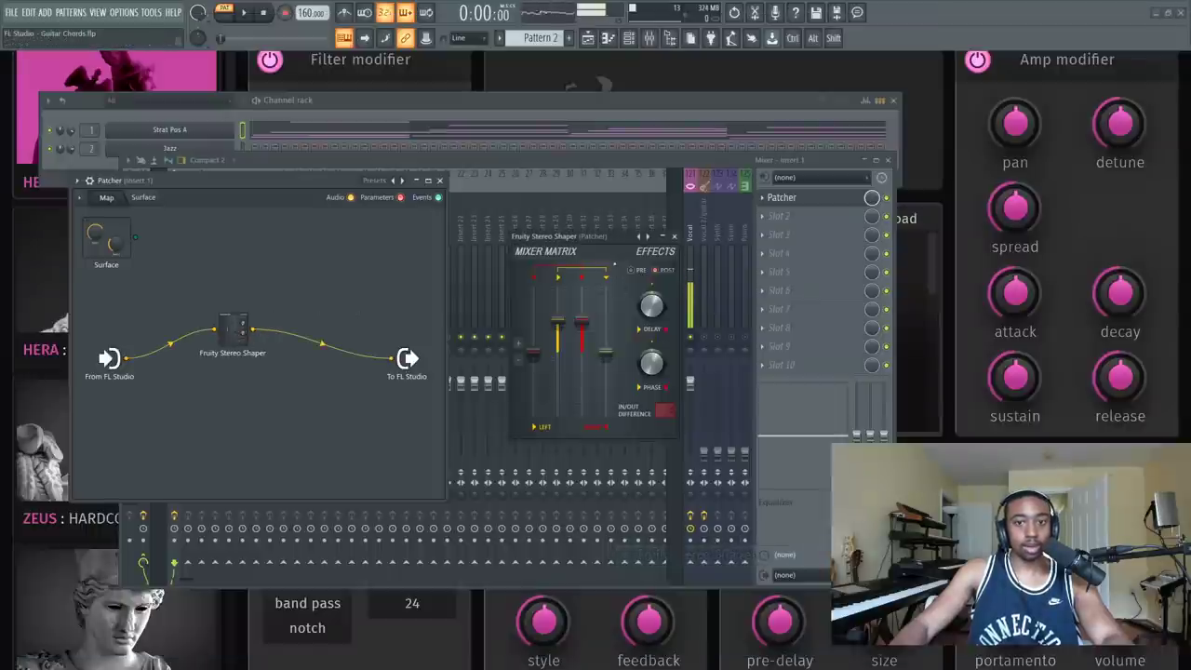
pyautogui.click(652, 239)
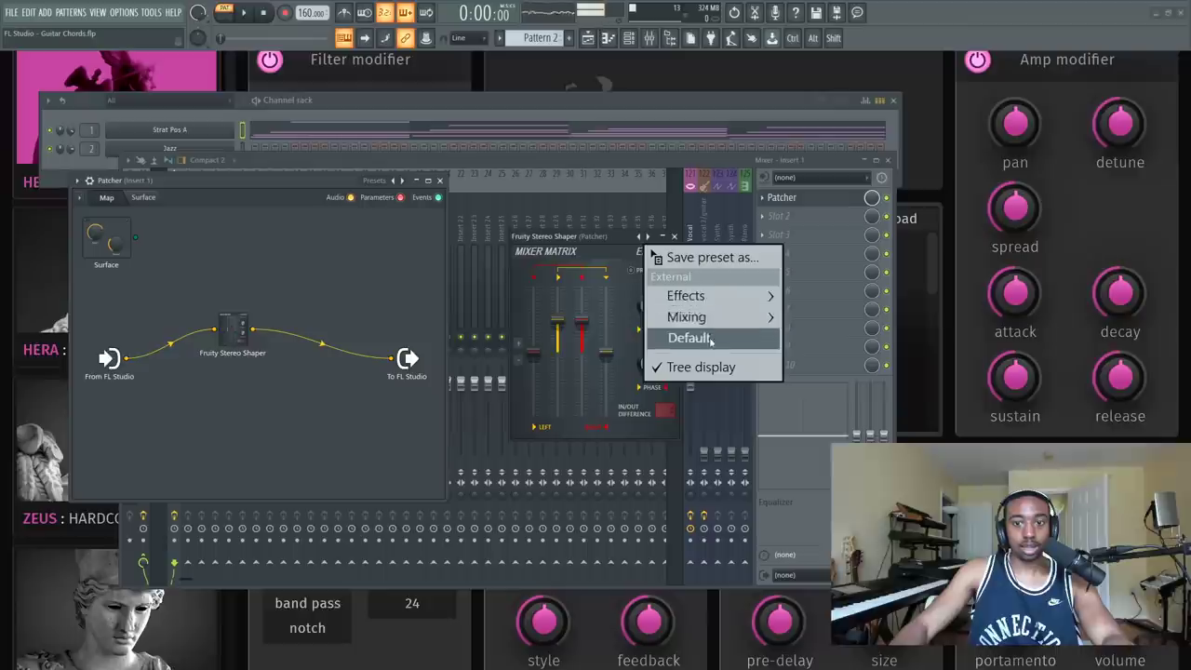
pyautogui.moveTo(706, 318)
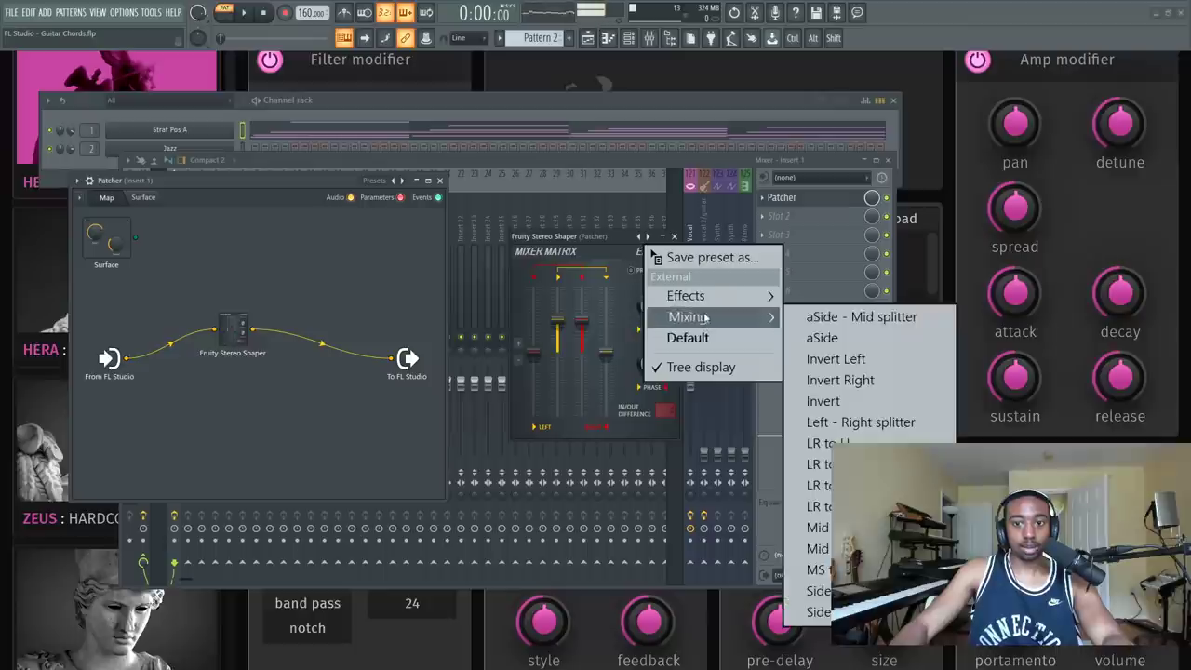
pyautogui.click(870, 319)
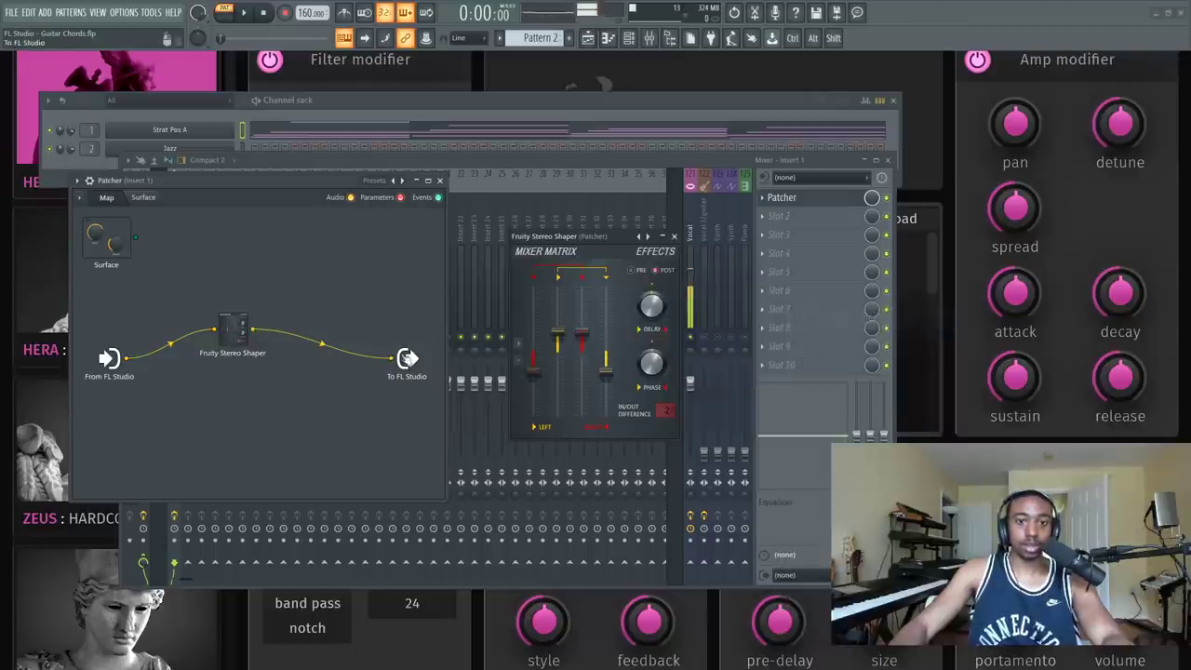
# Step: Disconnect Fruity Stereo Shaper from To FL Studio, move it nearer the input, and activate its Send 2 audio output
pyautogui.rightClick(391, 358)
pyautogui.moveTo(240, 323); pyautogui.dragTo(205, 303)
pyautogui.rightClick(209, 310)
pyautogui.moveTo(266, 440)
pyautogui.moveTo(454, 439)
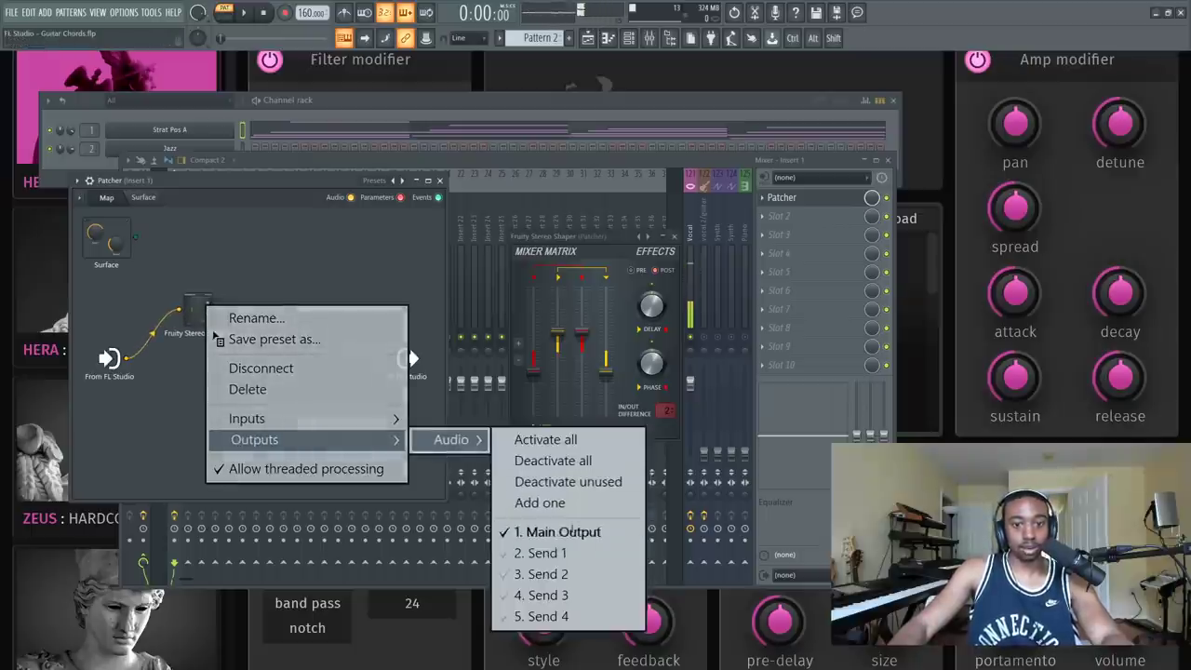
pyautogui.click(546, 575)
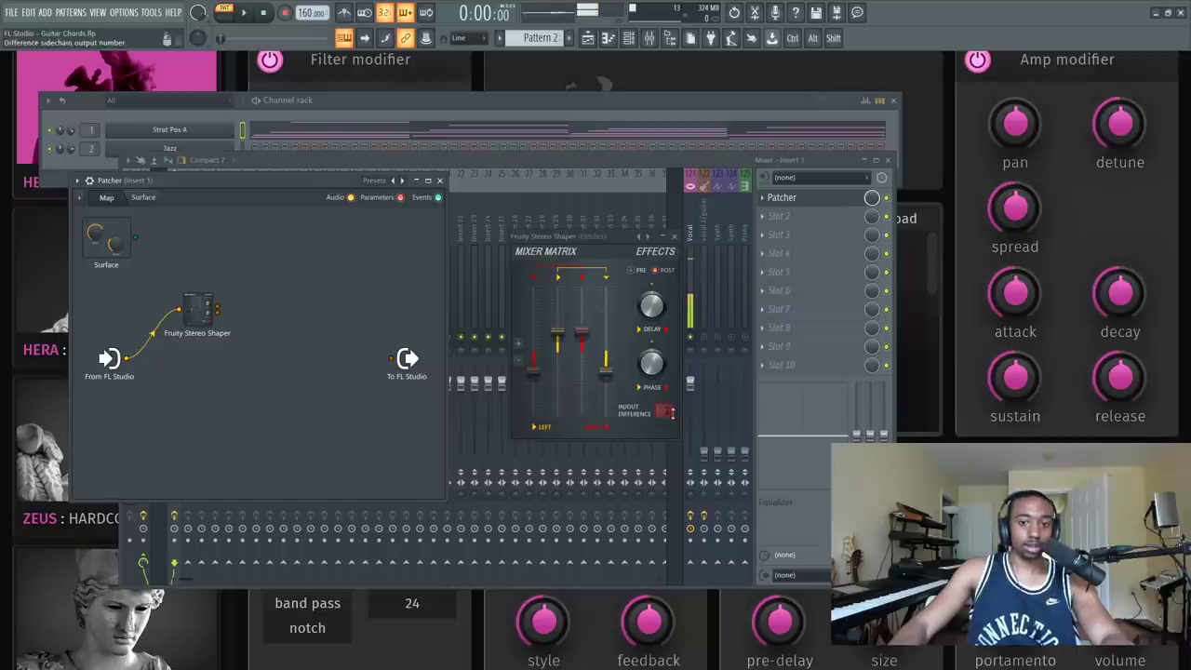
pyautogui.click(674, 236)
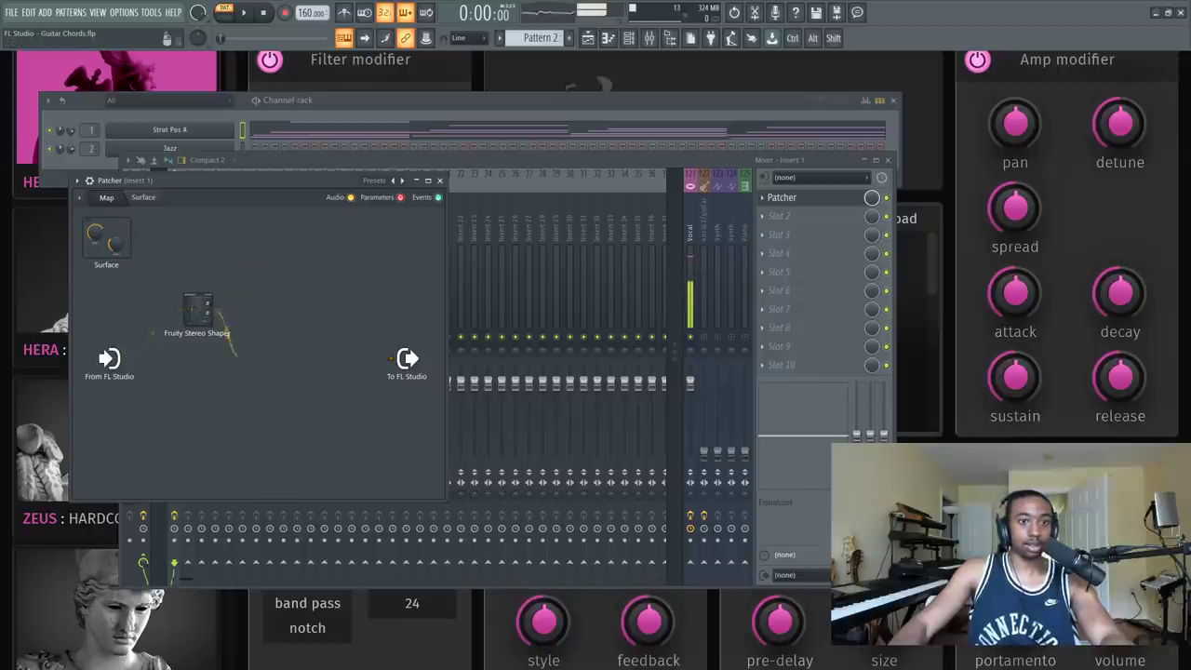
# Step: Add Fruity Parametric EQ 2 to the Patcher map and wire it between Fruity Stereo Shaper and To FL Studio
pyautogui.rightClick(303, 256)
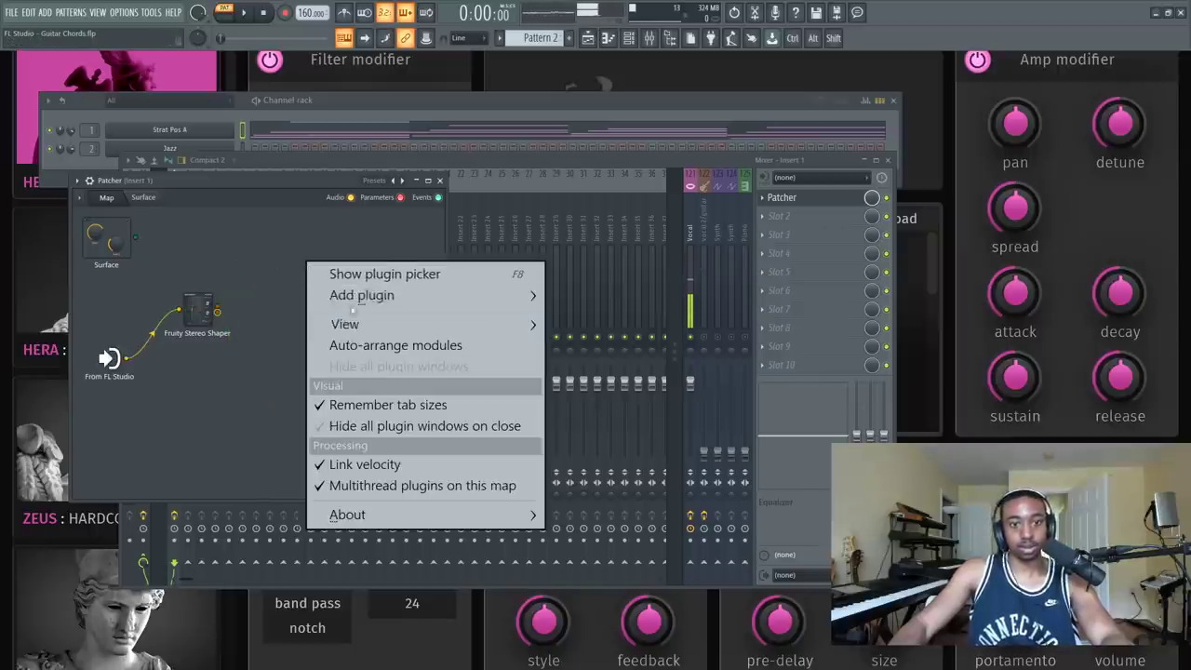
pyautogui.moveTo(354, 296)
pyautogui.scroll(-5, 544, 307)
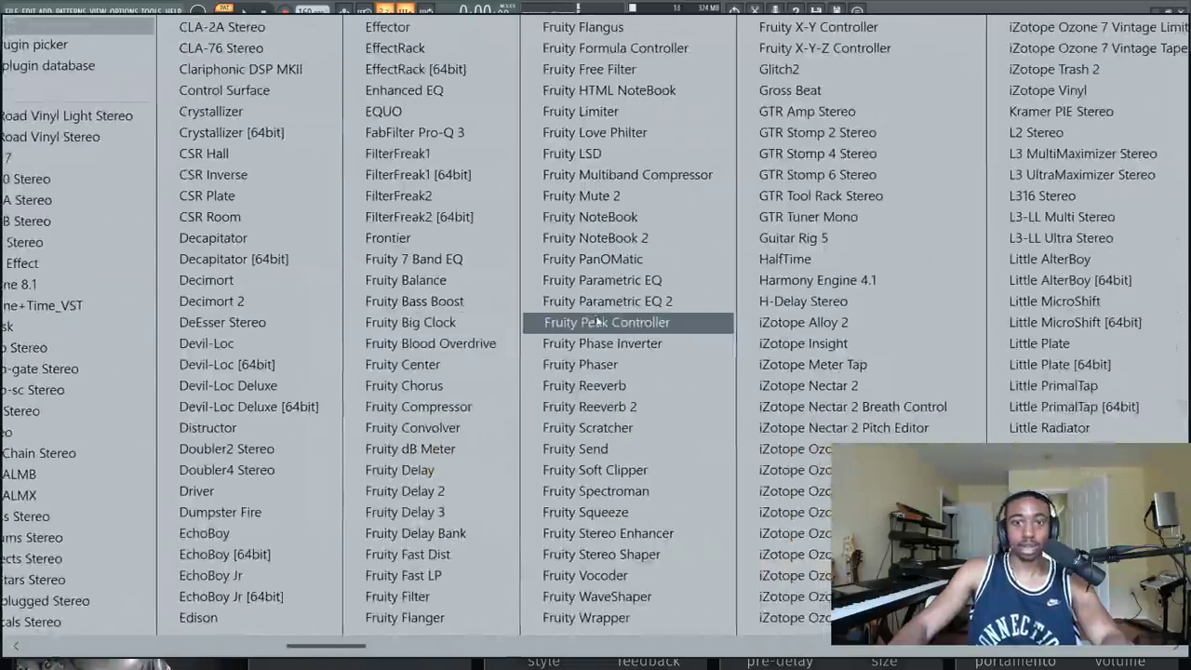
pyautogui.click(662, 303)
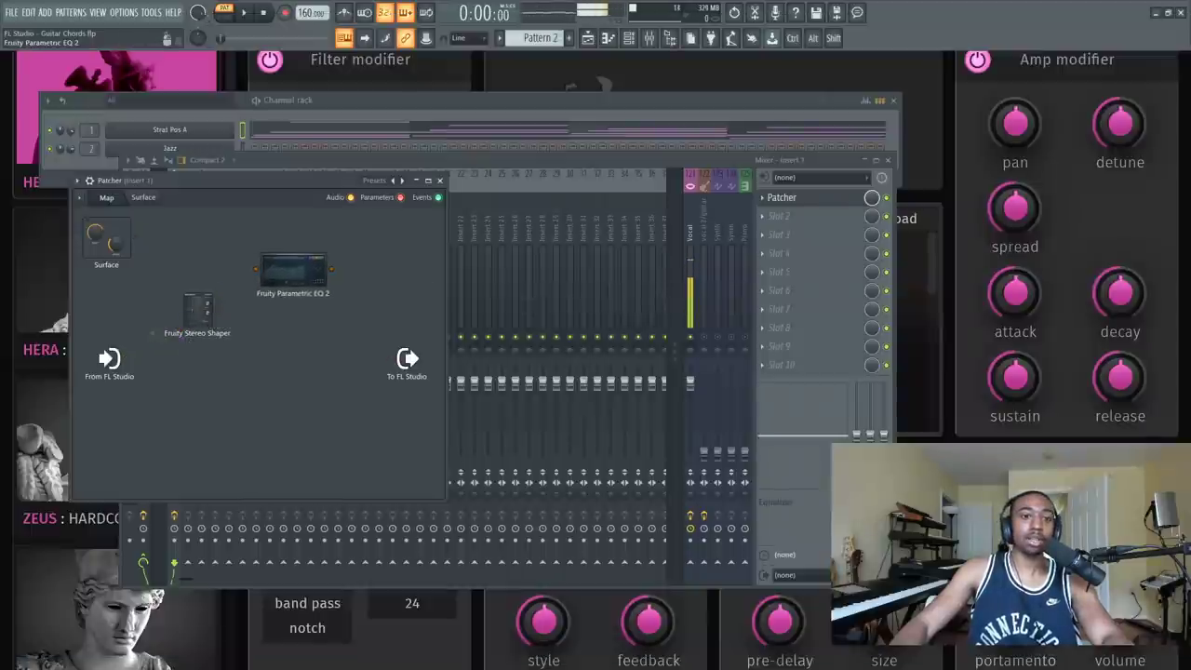
pyautogui.moveTo(119, 359); pyautogui.dragTo(231, 310)
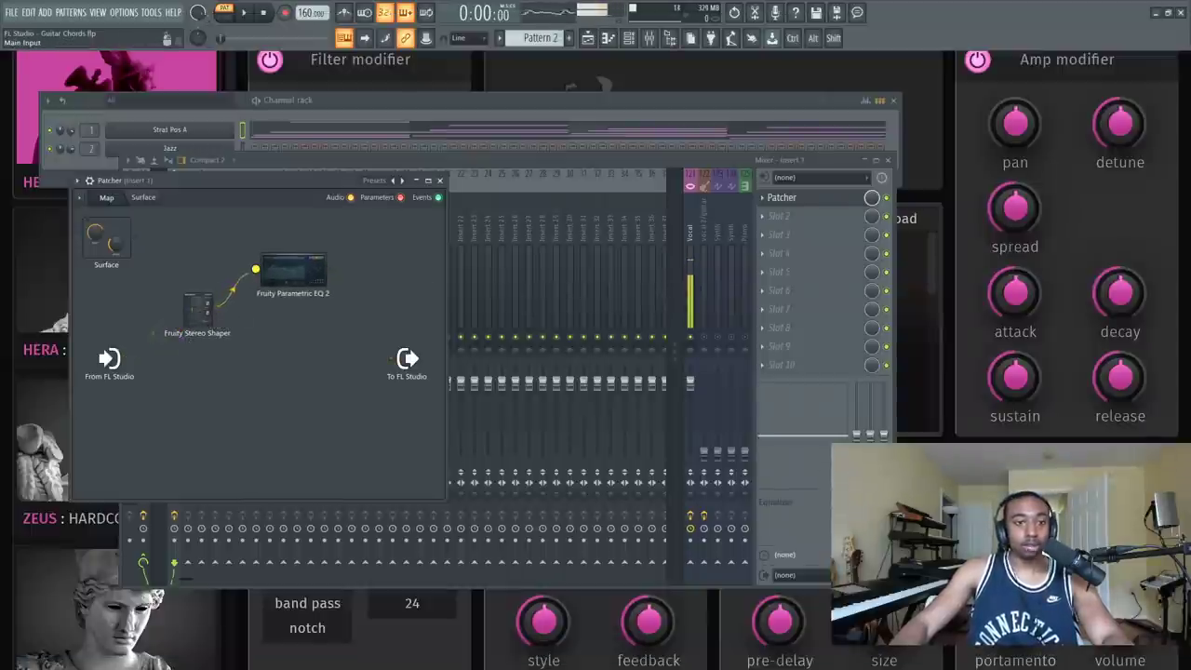
pyautogui.moveTo(255, 269); pyautogui.dragTo(256, 270)
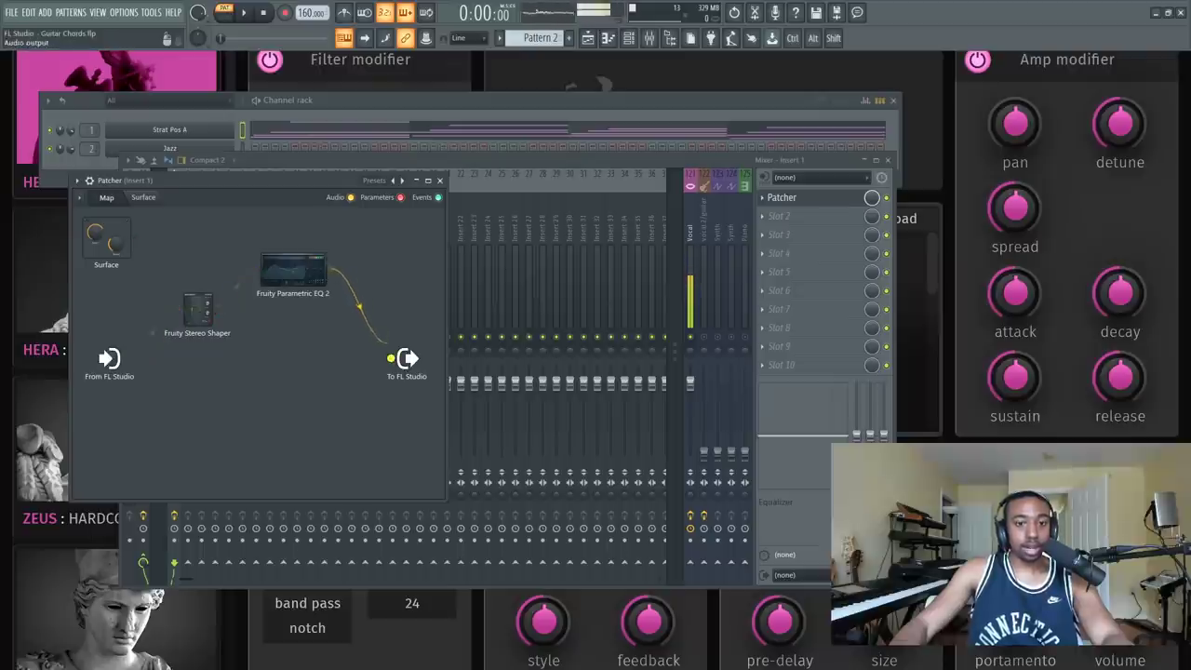
pyautogui.moveTo(391, 358); pyautogui.dragTo(399, 359)
# Step: Sweep bands 3 and 2 of Fruity Parametric EQ 2 during playback and make small cuts near 230 Hz and 142 Hz
pyautogui.press('space')
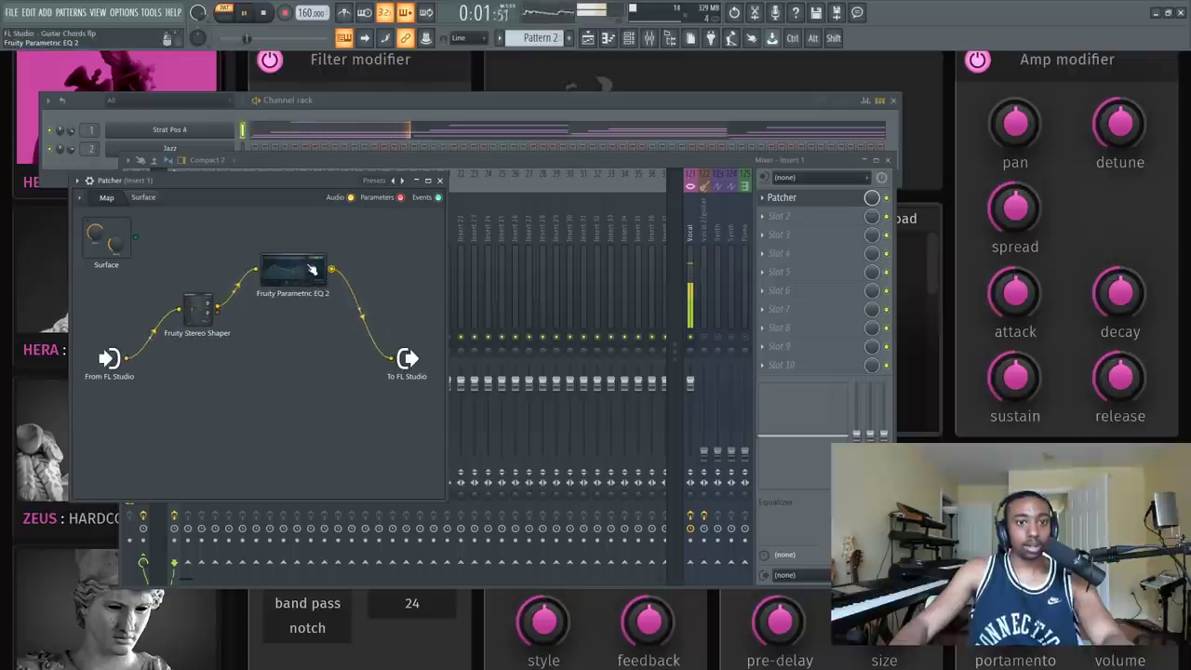
pyautogui.doubleClick(305, 273)
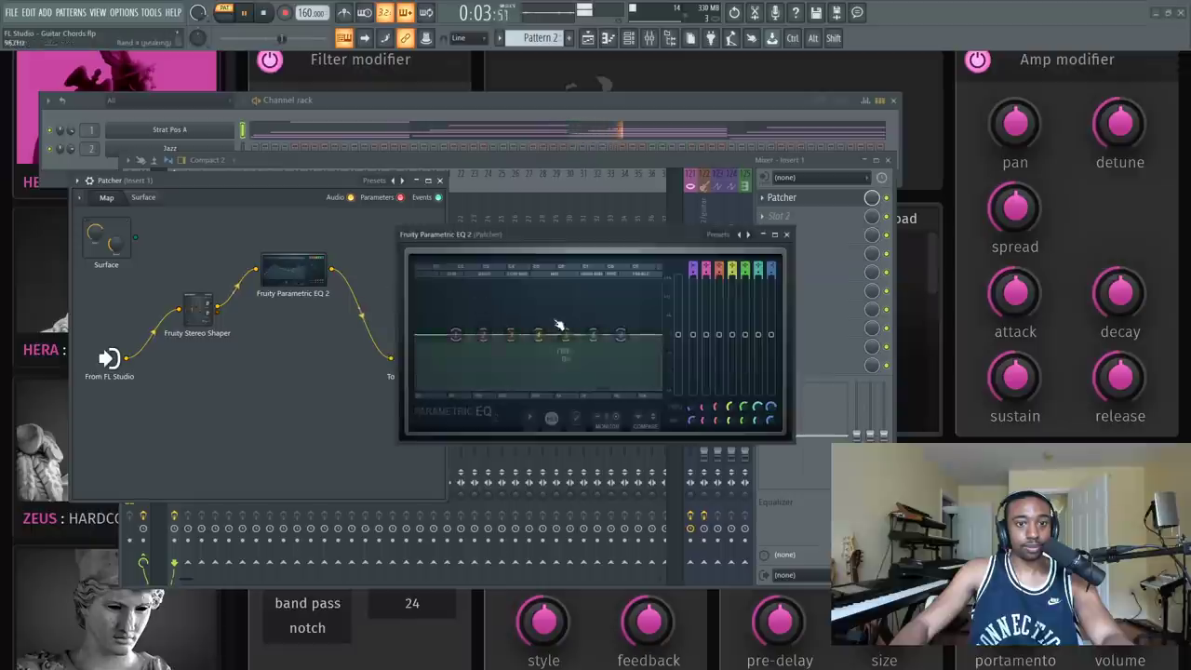
pyautogui.moveTo(511, 334); pyautogui.dragTo(504, 294)
pyautogui.scroll(-5, 506, 296)
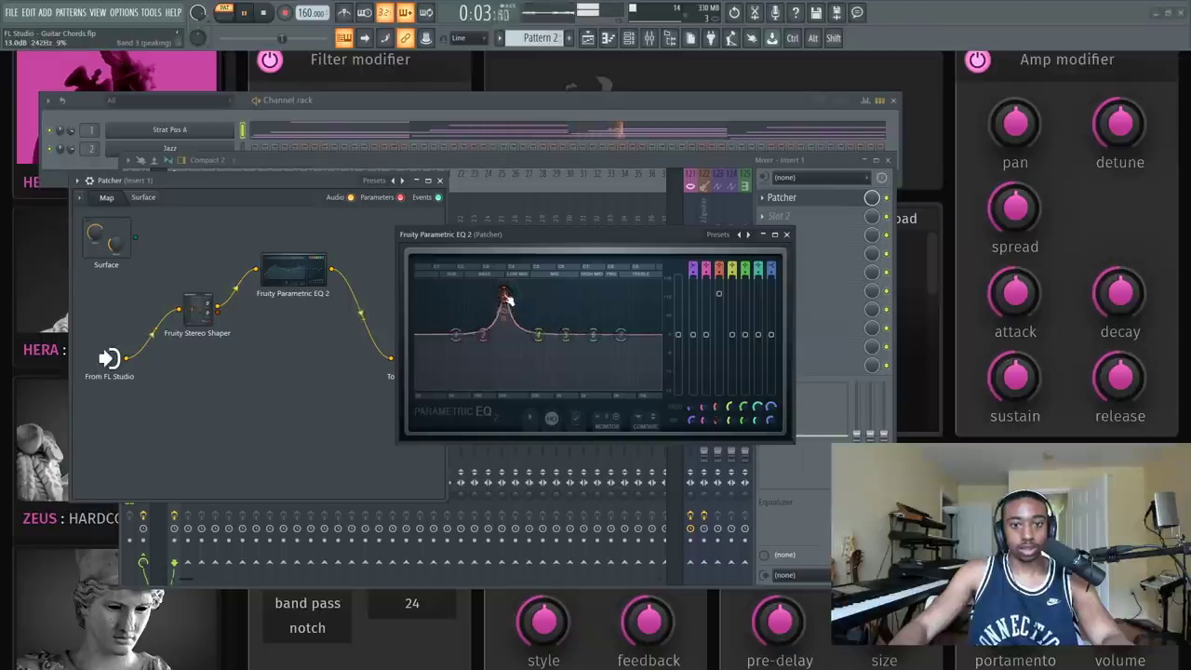
pyautogui.scroll(4, 503, 296)
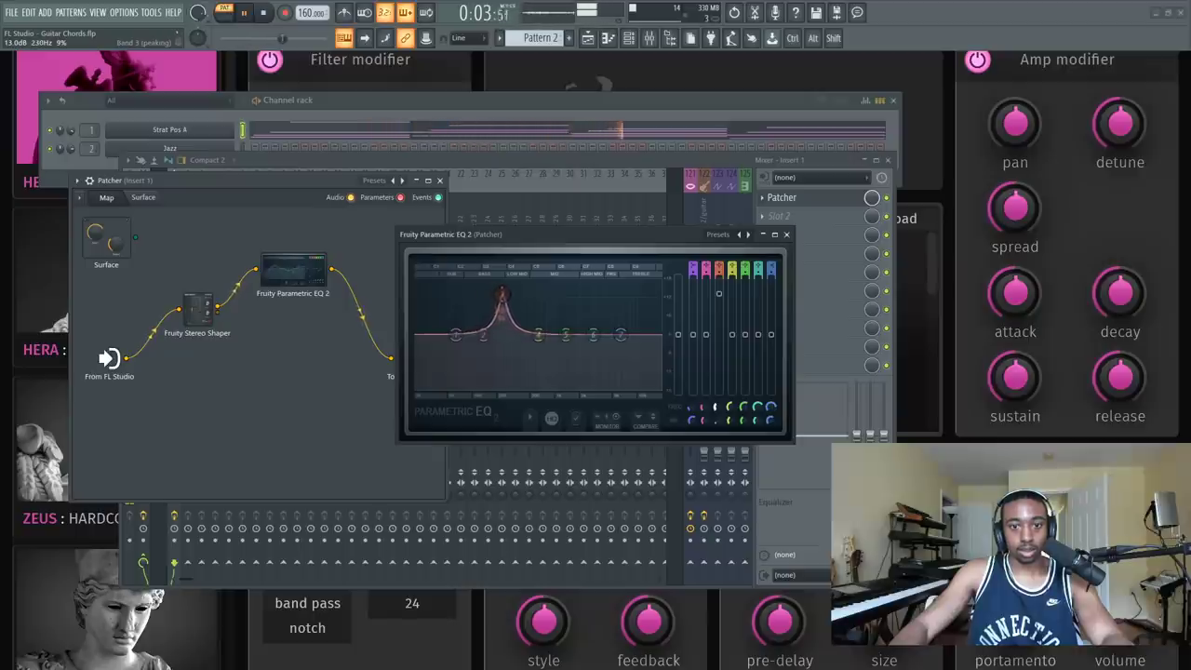
pyautogui.moveTo(502, 295); pyautogui.dragTo(503, 312)
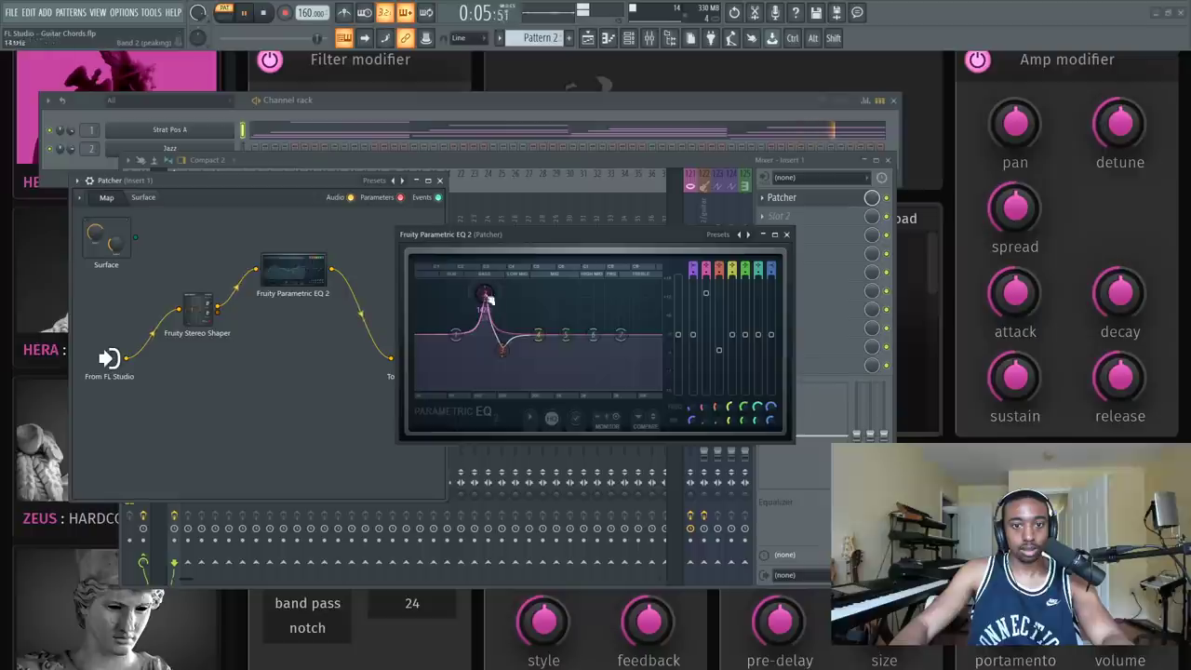
pyautogui.moveTo(710, 296); pyautogui.dragTo(710, 303)
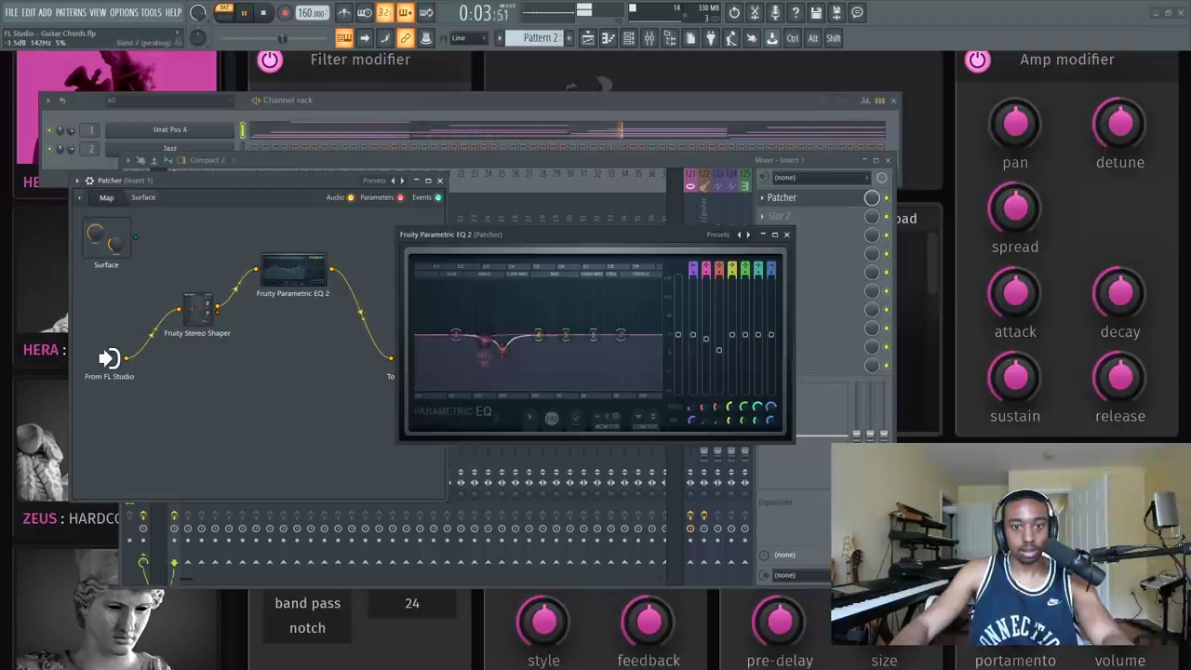
# Step: Boost the highs with the band 7 high shelf at about 1976 Hz, close the EQ and stop playback
pyautogui.moveTo(617, 333); pyautogui.dragTo(579, 310)
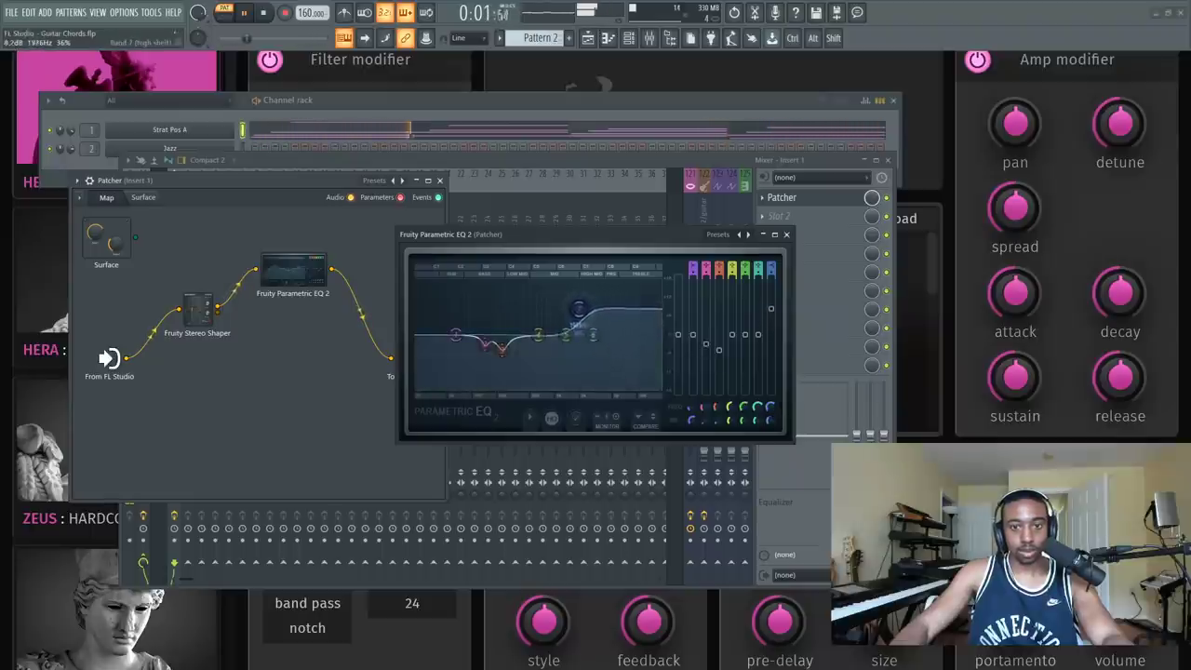
pyautogui.click(786, 235)
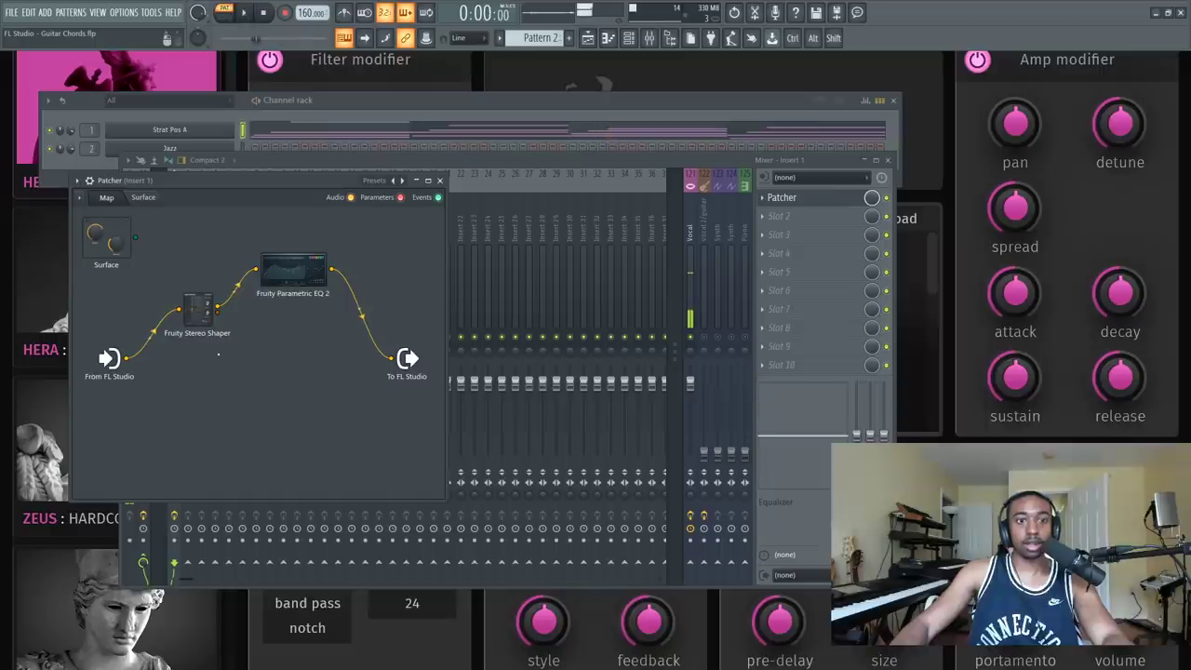
pyautogui.press('space')
# Step: Add a second Fruity Parametric EQ 2 below the first and connect Fruity Stereo Shaper's Send 2 output to it
pyautogui.rightClick(276, 367)
pyautogui.moveTo(354, 397)
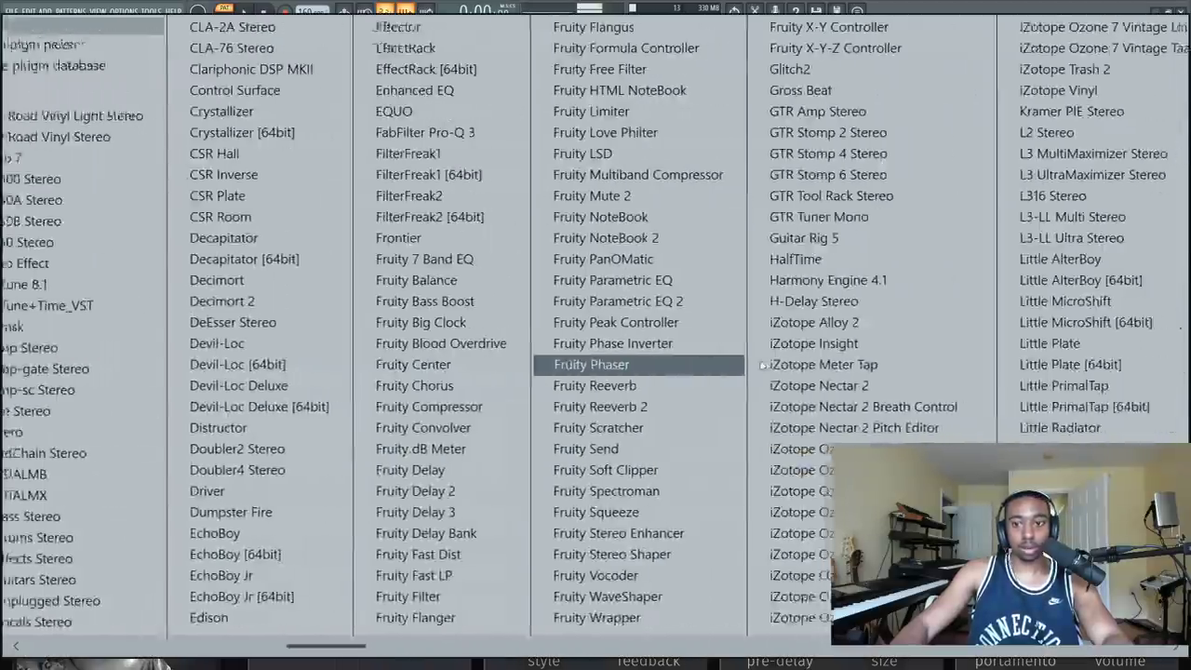
pyautogui.click(141, 301)
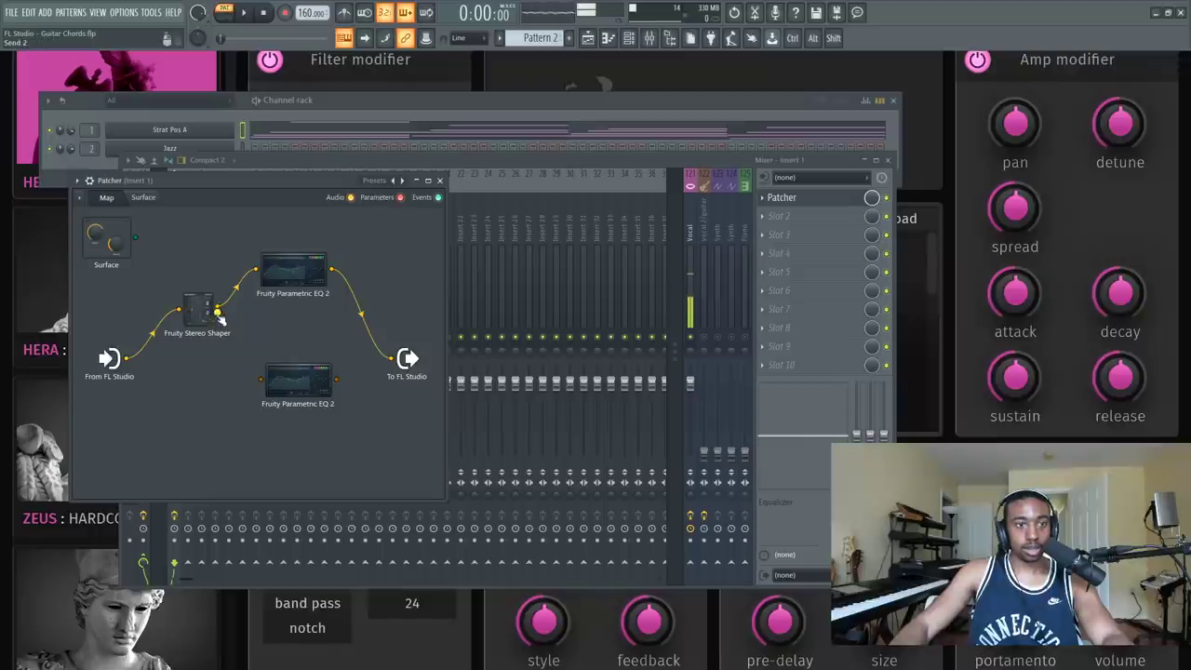
pyautogui.moveTo(220, 317); pyautogui.dragTo(260, 379)
# Step: Rename the upper Fruity Parametric EQ 2 module as MONO EQ
pyautogui.rightClick(283, 249)
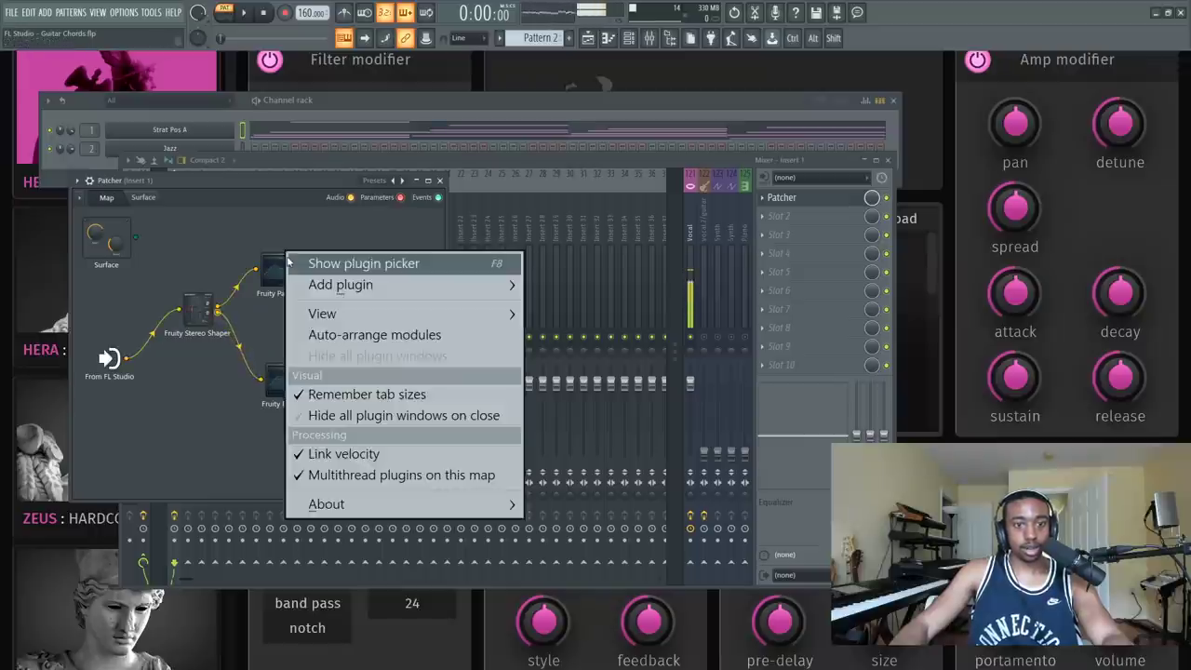
pyautogui.click(270, 254)
pyautogui.rightClick(277, 272)
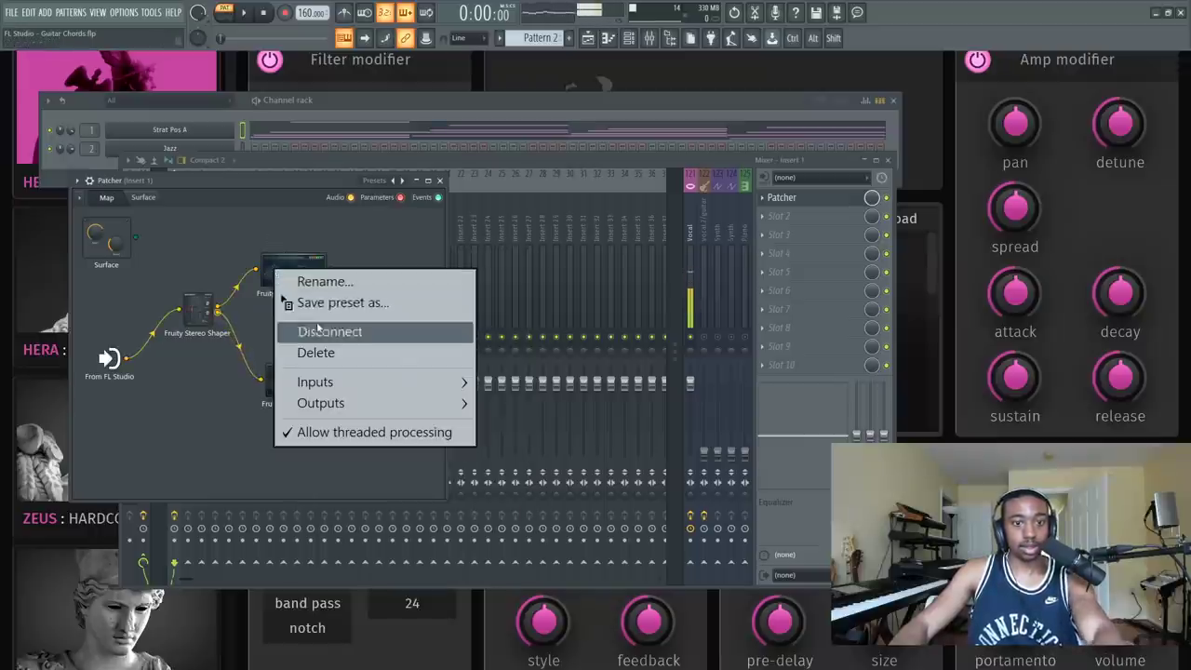
pyautogui.click(307, 279)
pyautogui.write('MONO EQ')
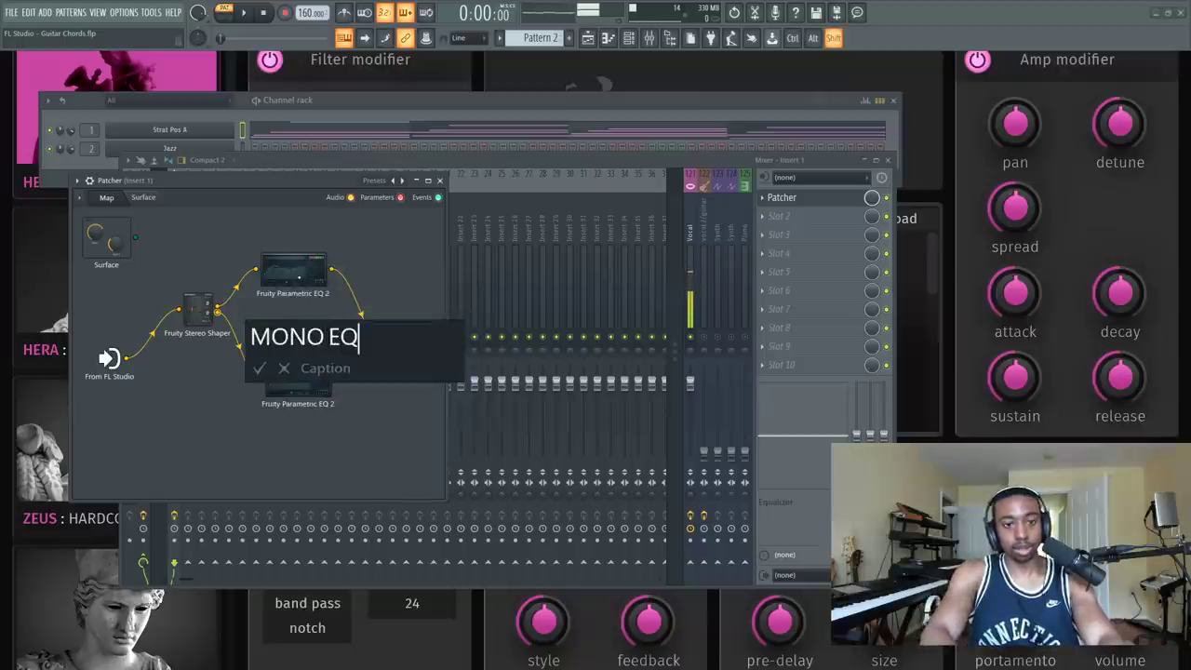
pyautogui.press('Return')
# Step: Rename the lower Fruity Parametric EQ 2 module as STEREO EQ and connect its output to To FL Studio
pyautogui.rightClick(301, 381)
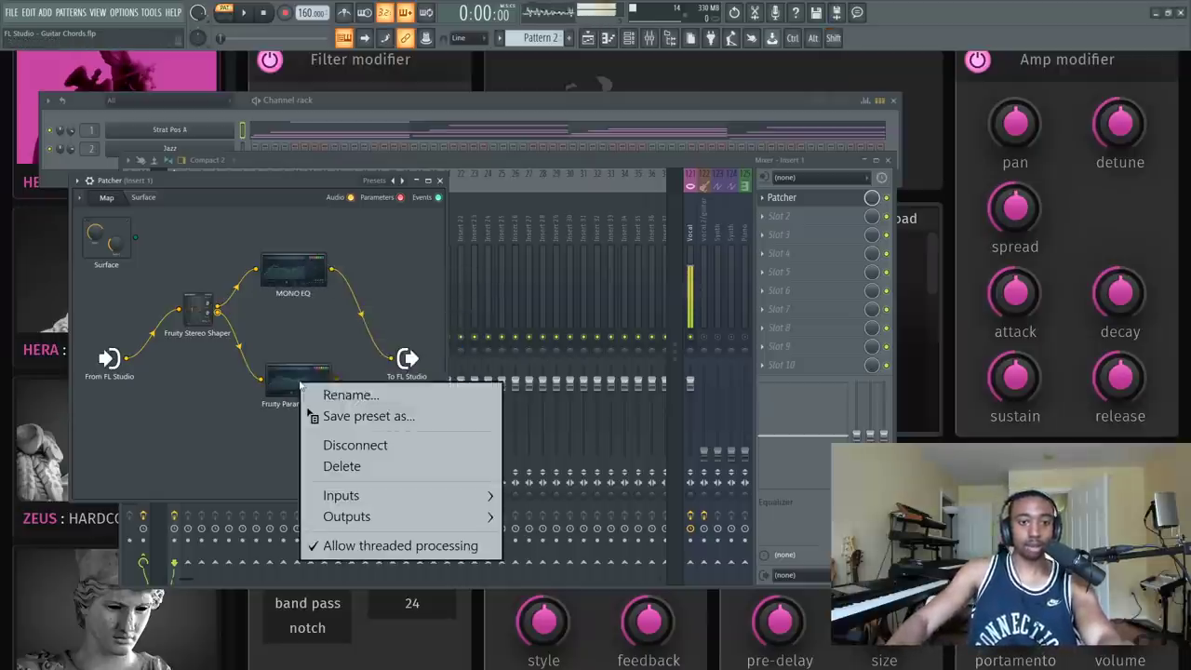
pyautogui.click(336, 398)
pyautogui.write('STEREO')
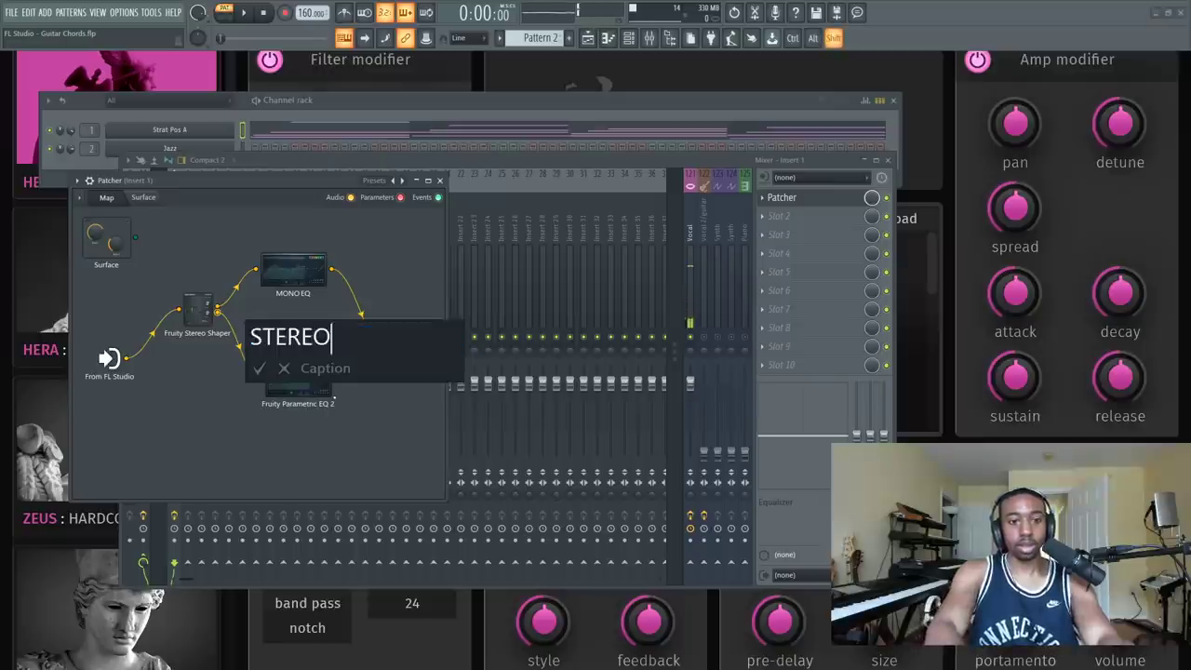
pyautogui.write(' EQ')
pyautogui.press('Return')
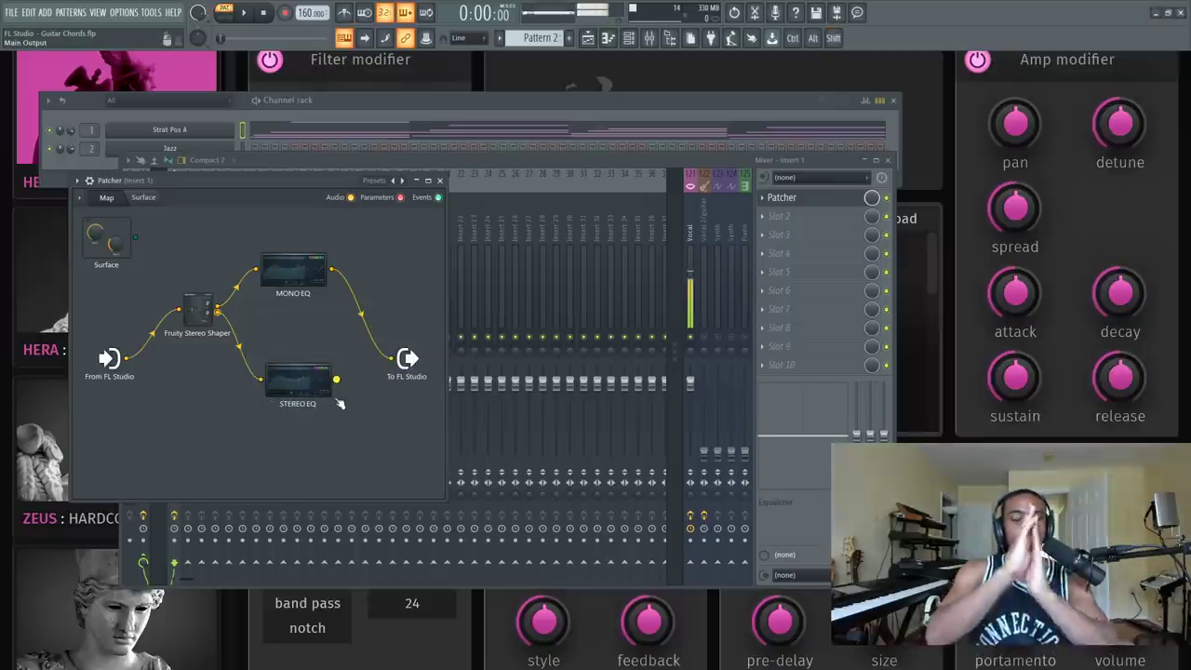
pyautogui.moveTo(336, 380); pyautogui.dragTo(391, 358)
# Step: Set band 1 of STEREO EQ to High pass with a raised cutoff, and add a small band 4 boost just above it
pyautogui.doubleClick(313, 393)
pyautogui.press('space')
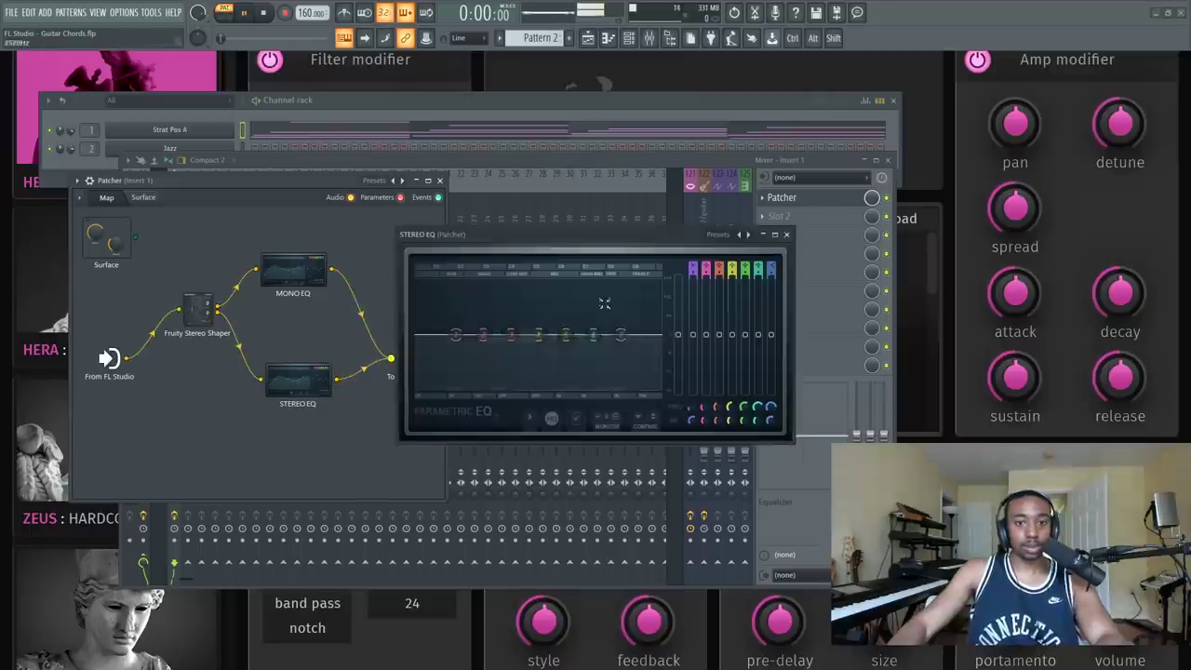
pyautogui.rightClick(456, 334)
pyautogui.click(467, 393)
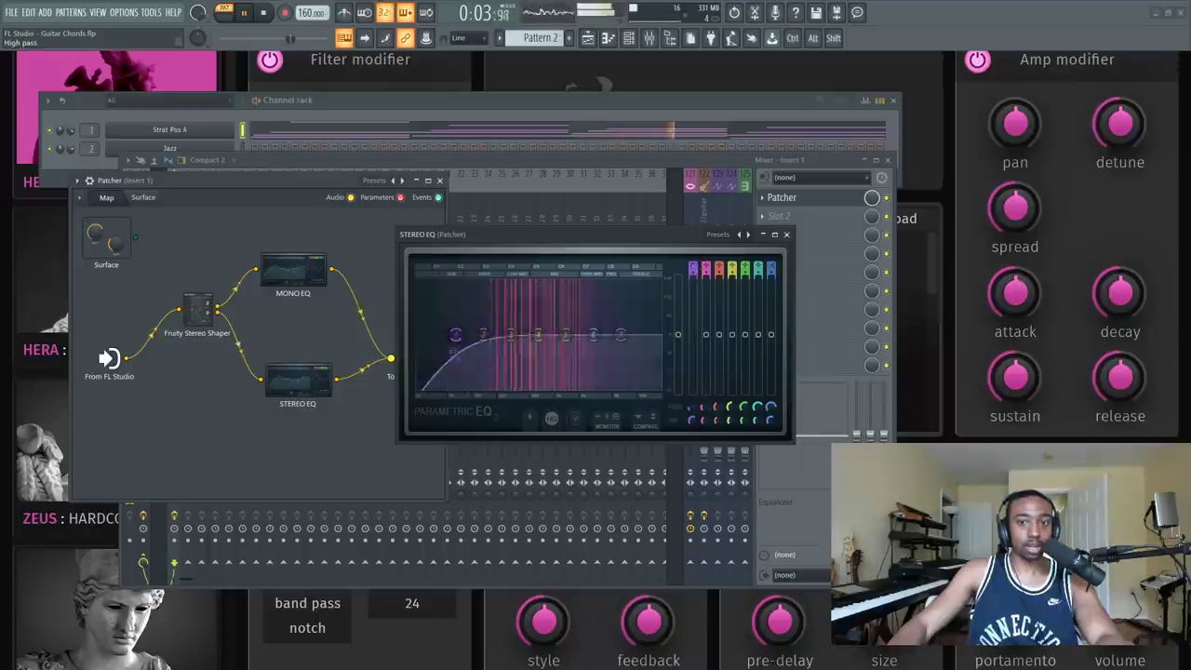
pyautogui.moveTo(455, 334); pyautogui.dragTo(479, 334)
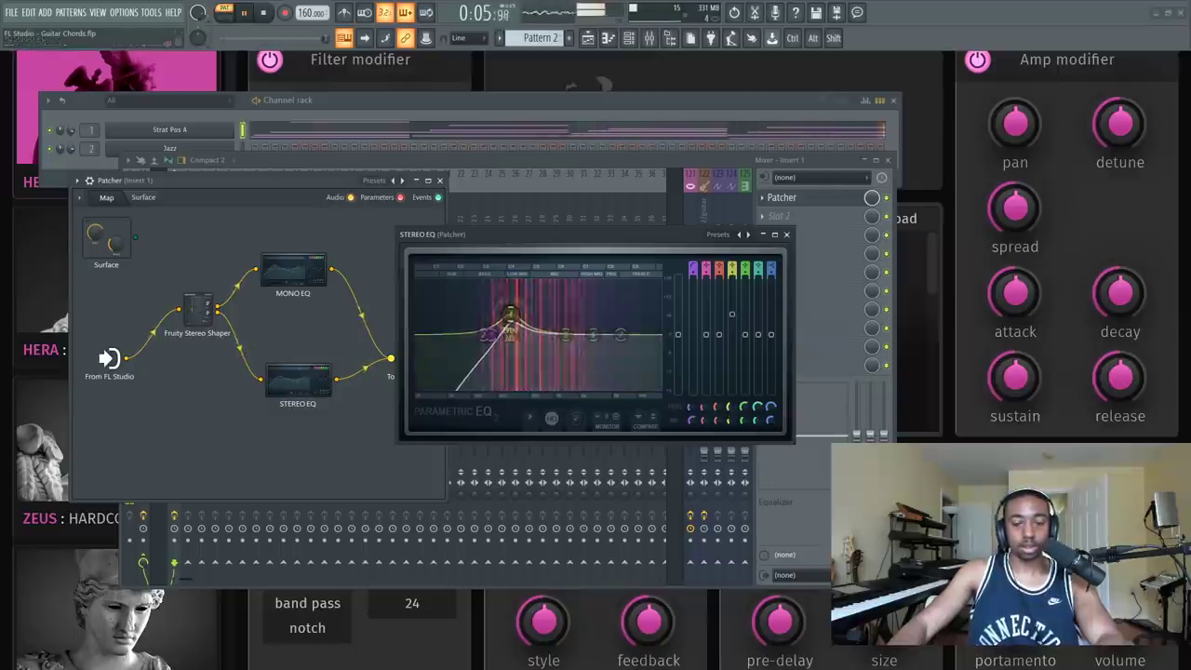
pyautogui.scroll(-3, 507, 319)
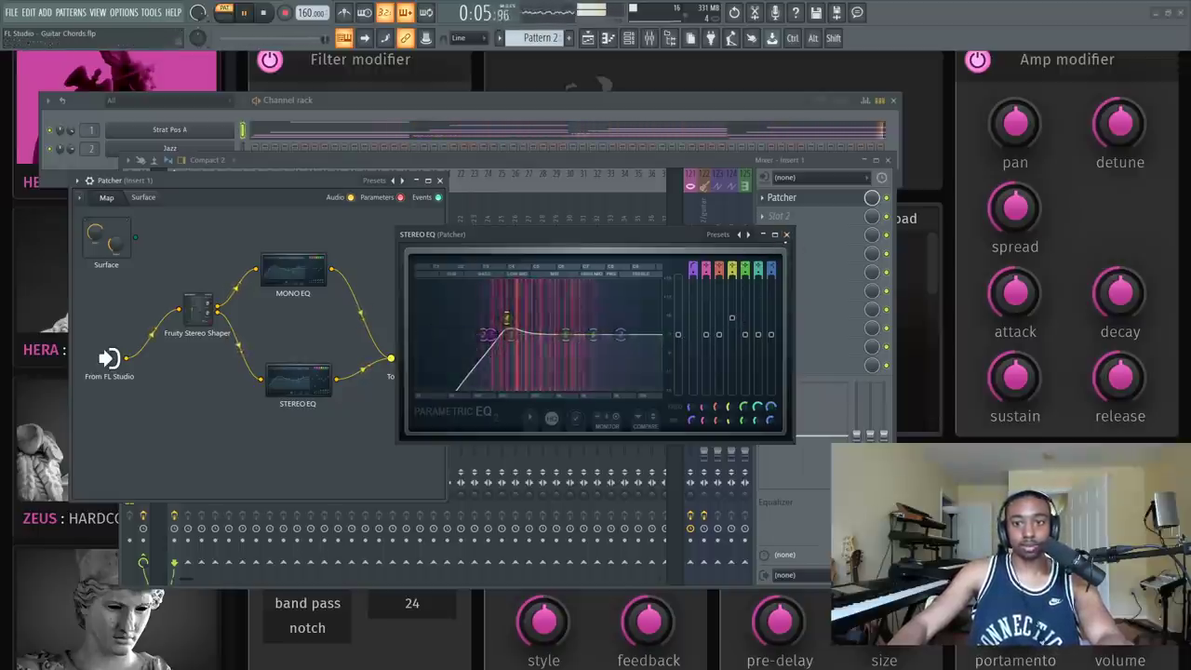
pyautogui.click(787, 234)
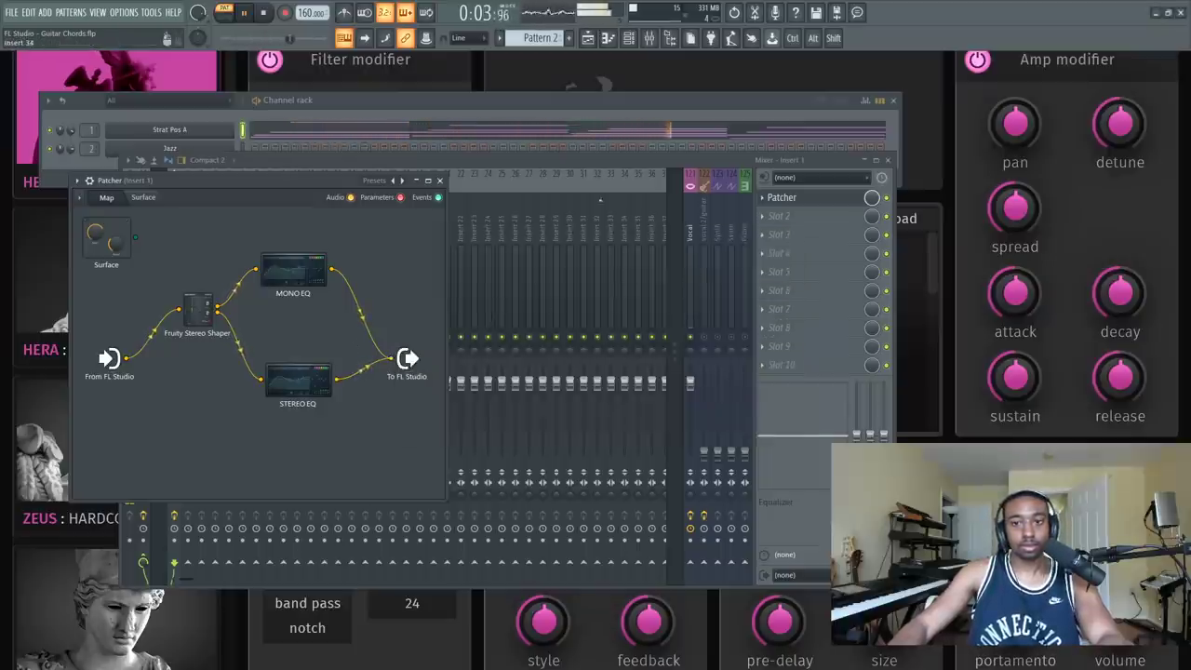
# Step: Boost the highs with STEREO EQ's band 7 high shelf, and close the EQ and Patcher windows
pyautogui.doubleClick(311, 272)
pyautogui.doubleClick(307, 383)
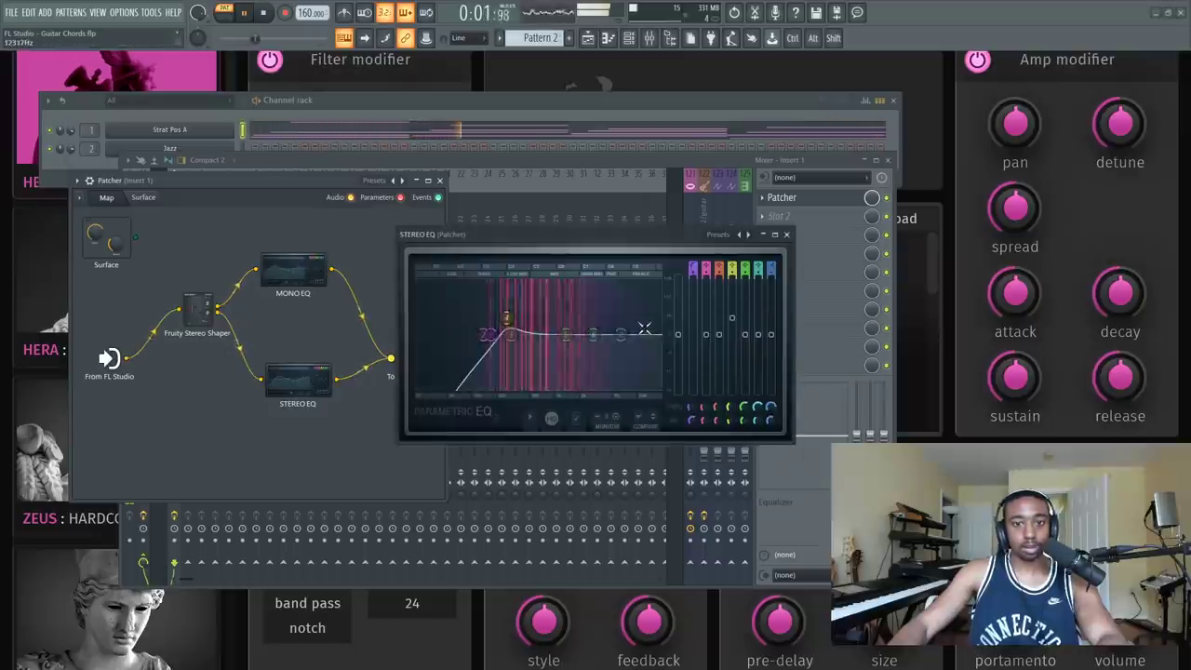
pyautogui.moveTo(621, 333); pyautogui.dragTo(606, 307)
pyautogui.click(787, 233)
pyautogui.press('space')
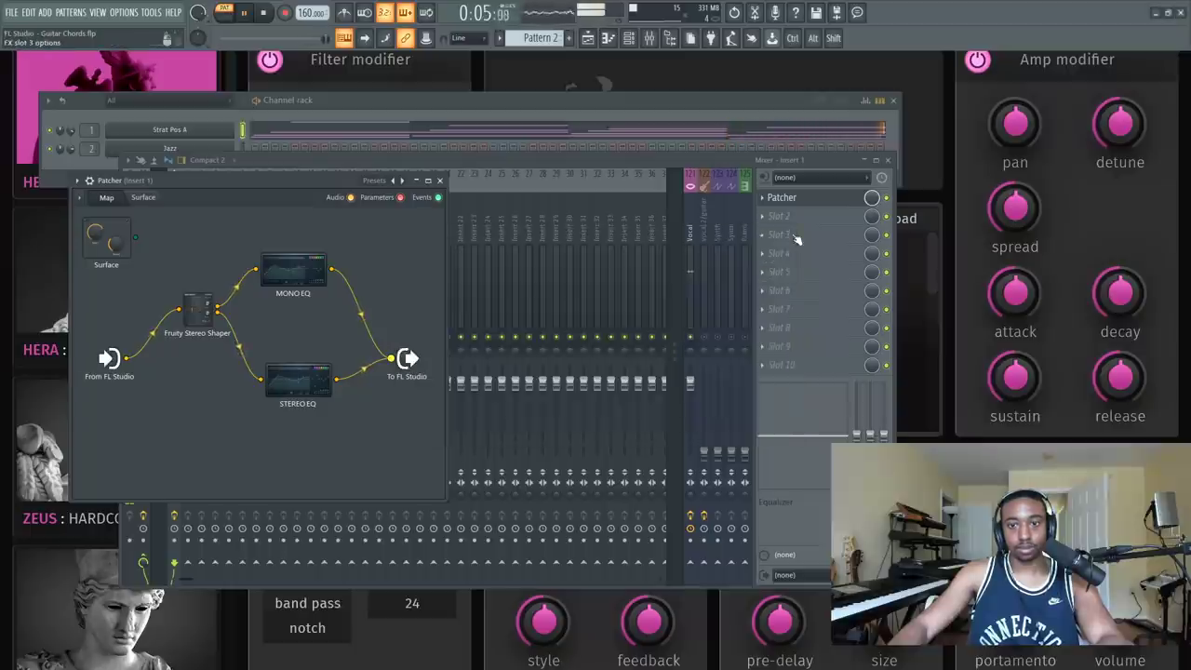
pyautogui.click(441, 181)
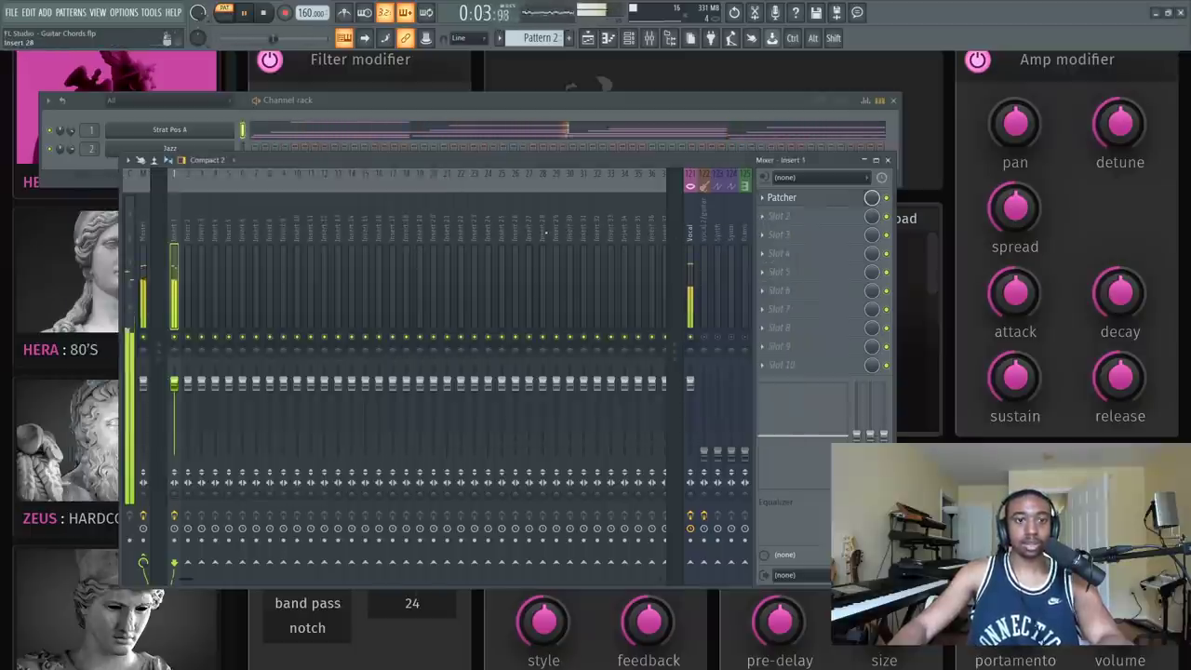
# Step: Load Fruity Delay 3 into slot 2 of Insert 1, adjust its time modulation and offset, and lower its output wet level
pyautogui.click(794, 221)
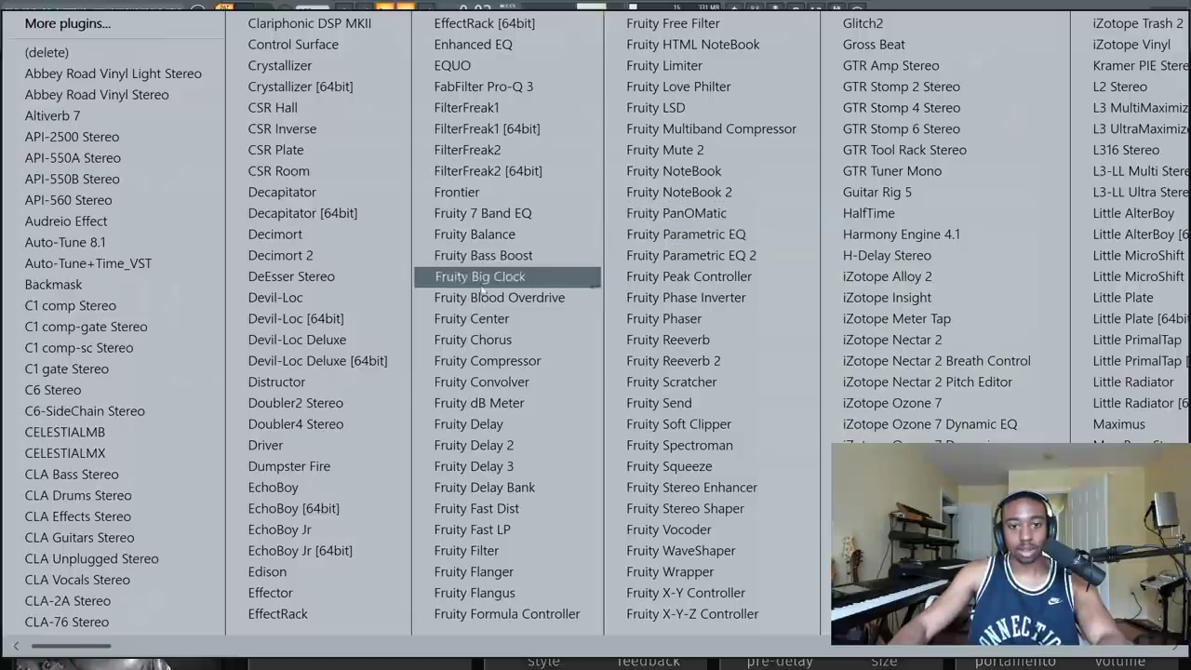
pyautogui.click(476, 465)
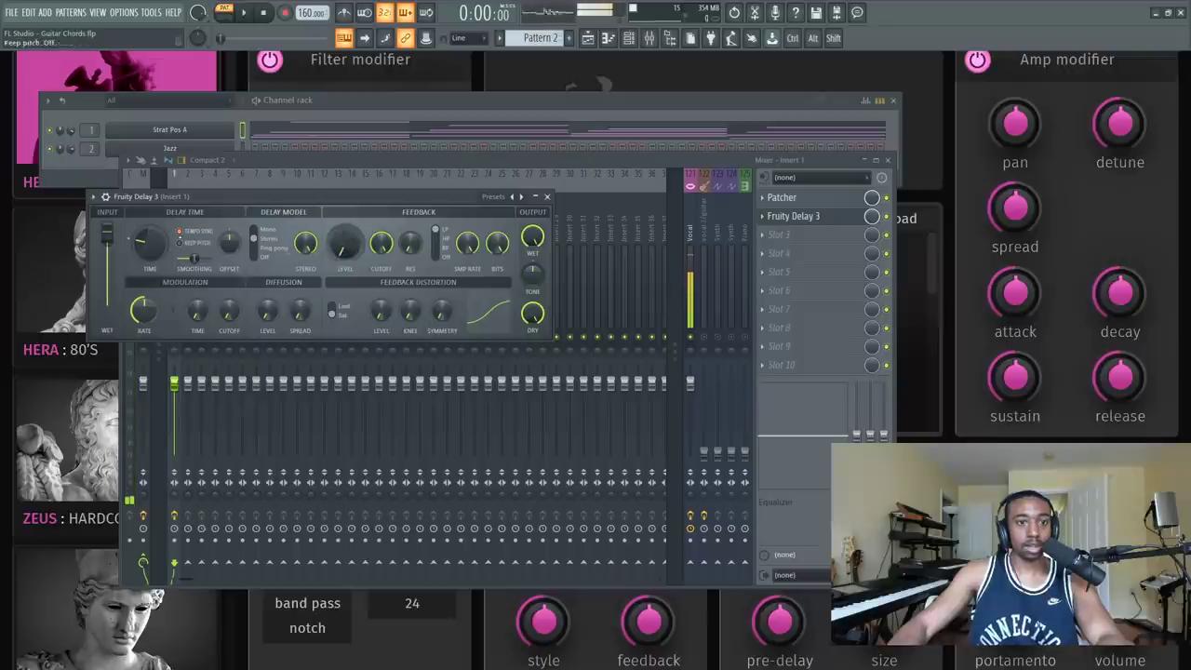
pyautogui.press('space')
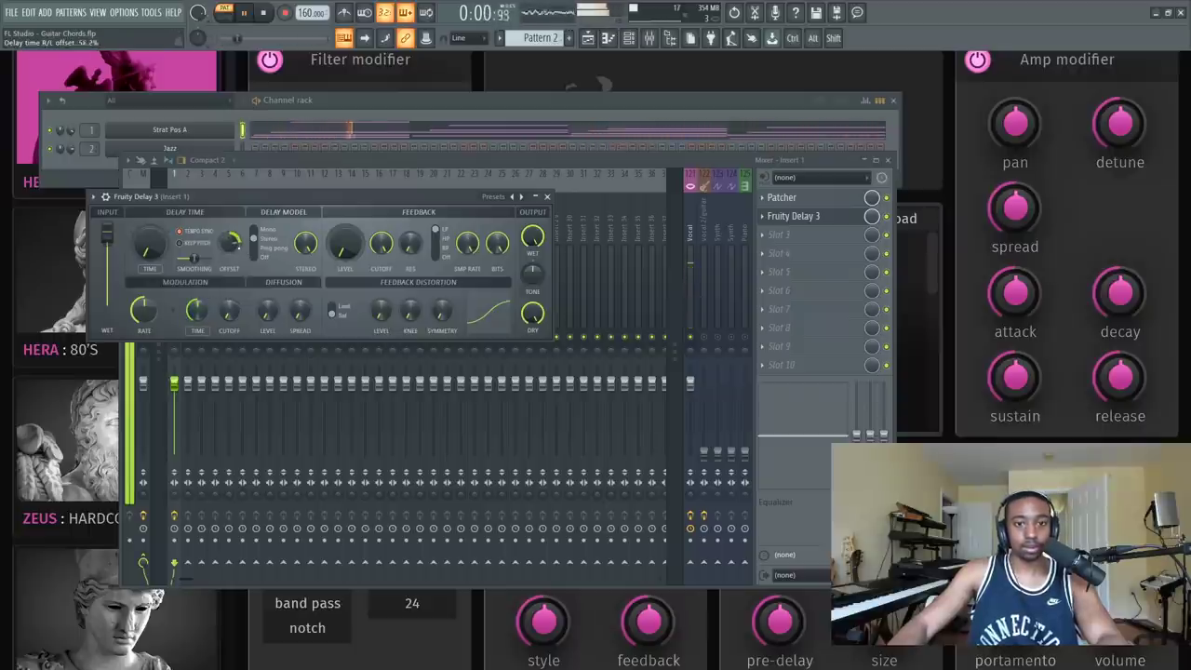
pyautogui.rightClick(229, 244)
pyautogui.click(279, 265)
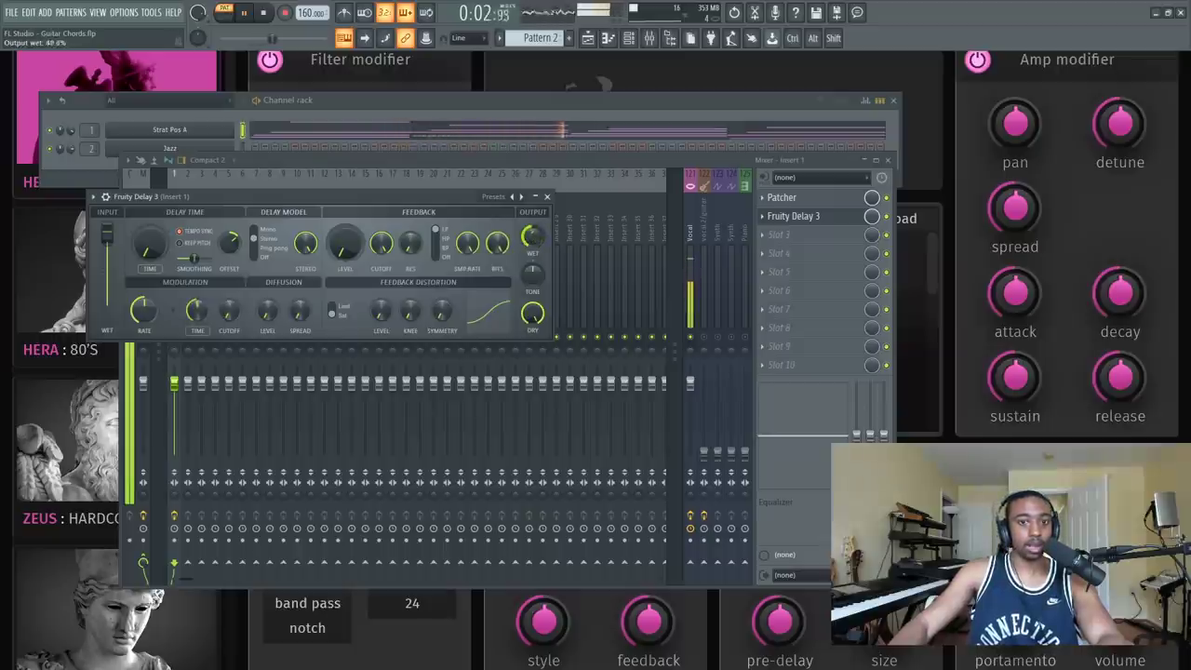
pyautogui.click(547, 197)
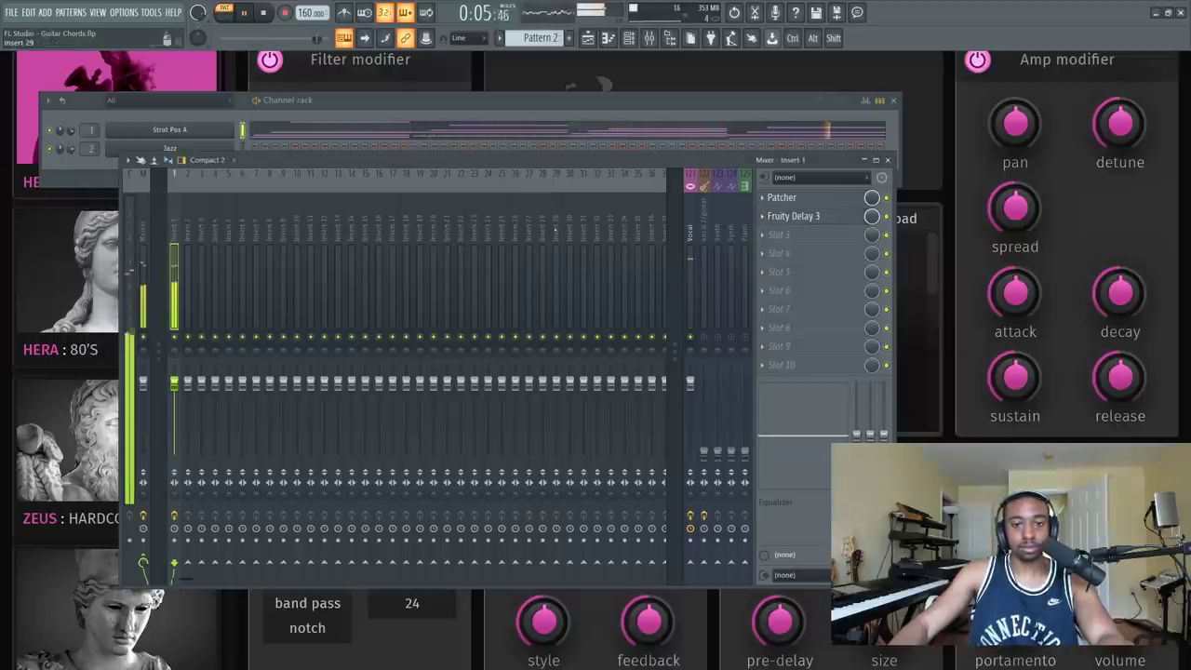
# Step: Load Gross Beat into slot 3 of Insert 1 with the Momentary preset
pyautogui.click(791, 235)
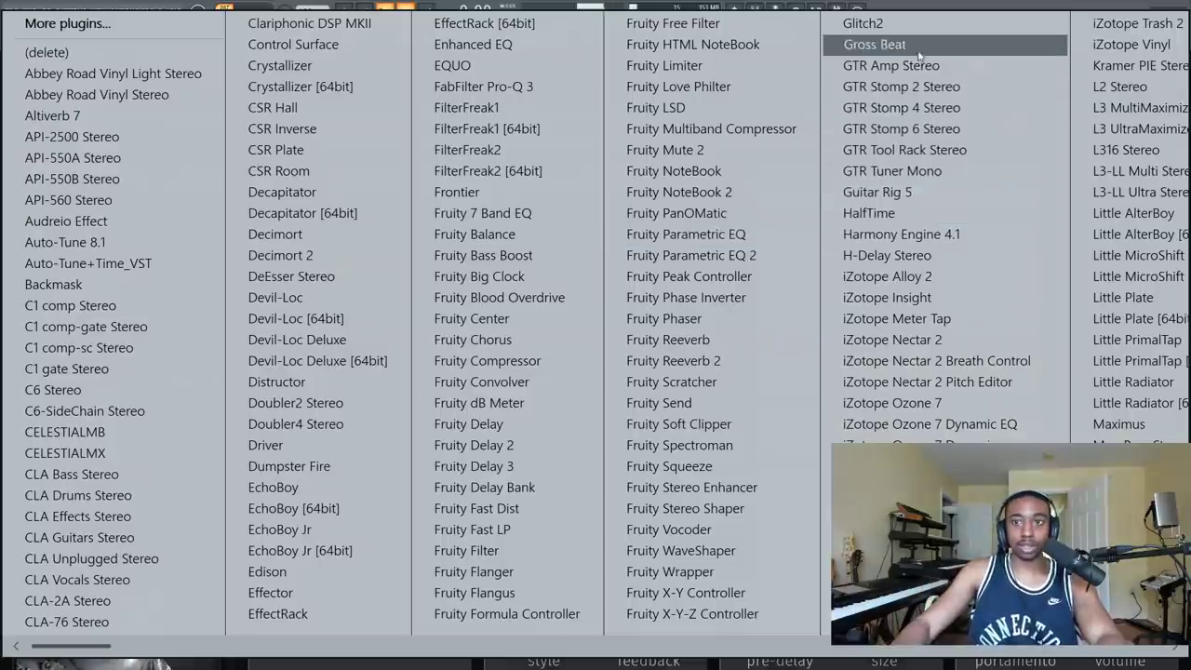
pyautogui.click(875, 44)
pyautogui.click(556, 215)
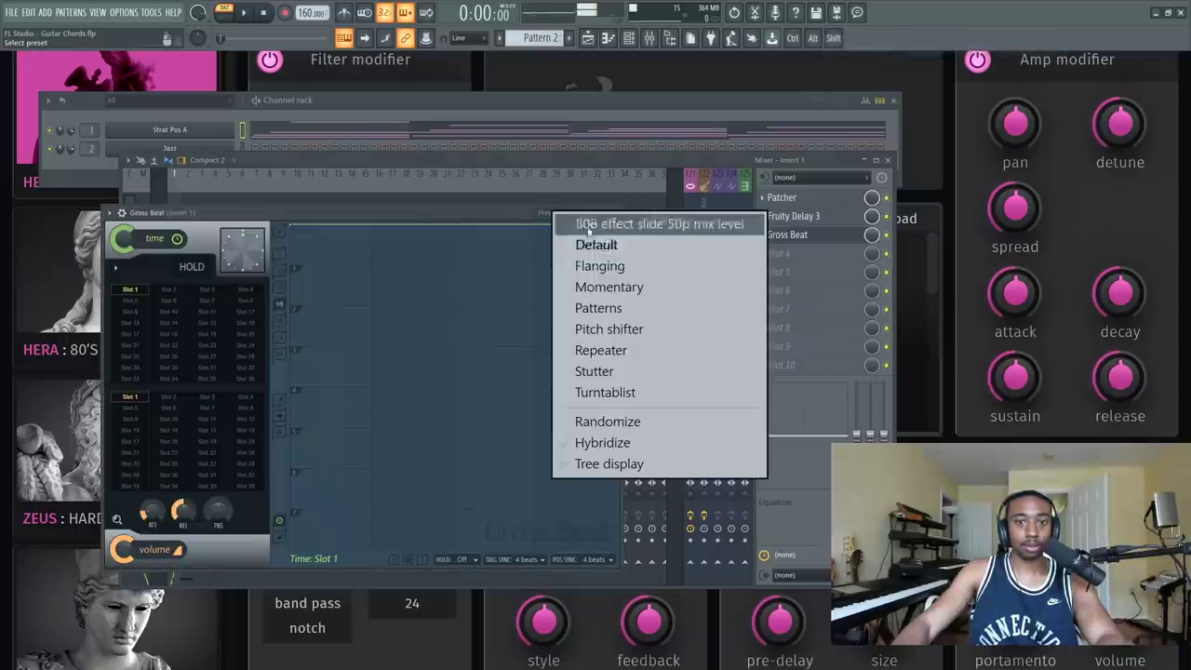
pyautogui.click(628, 291)
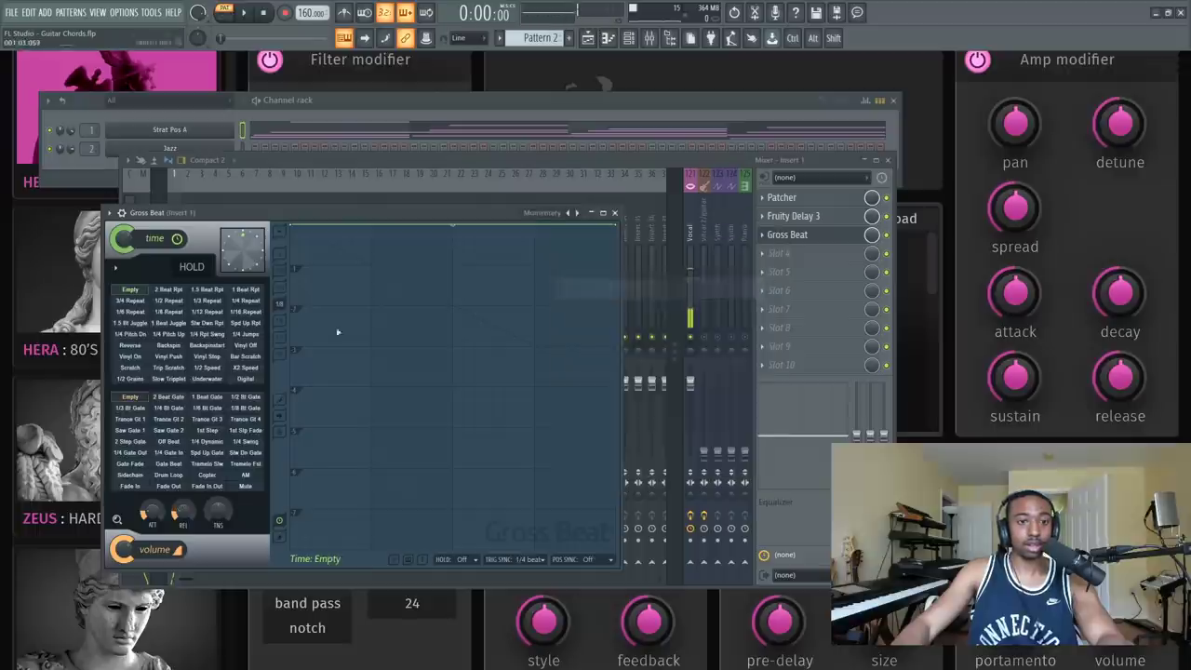
# Step: Apply Gross Beat's 1/2 Speed time effect to the guitar and reduce the Time mix to about 41% during playback
pyautogui.click(217, 369)
pyautogui.press('space')
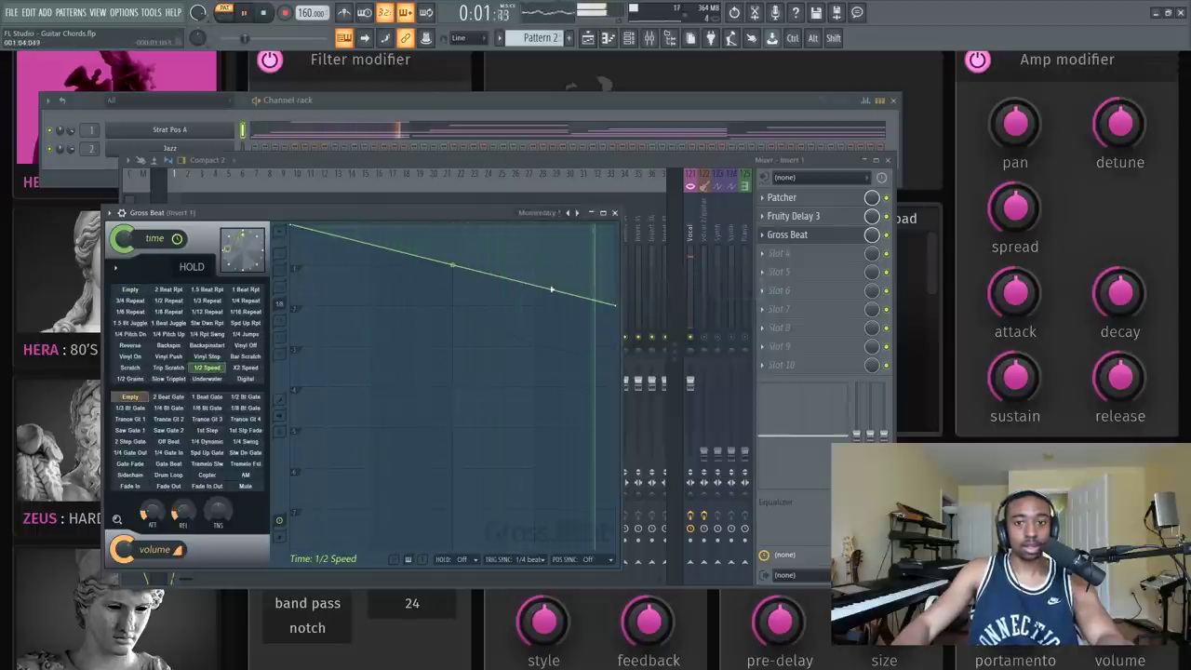
pyautogui.press('space')
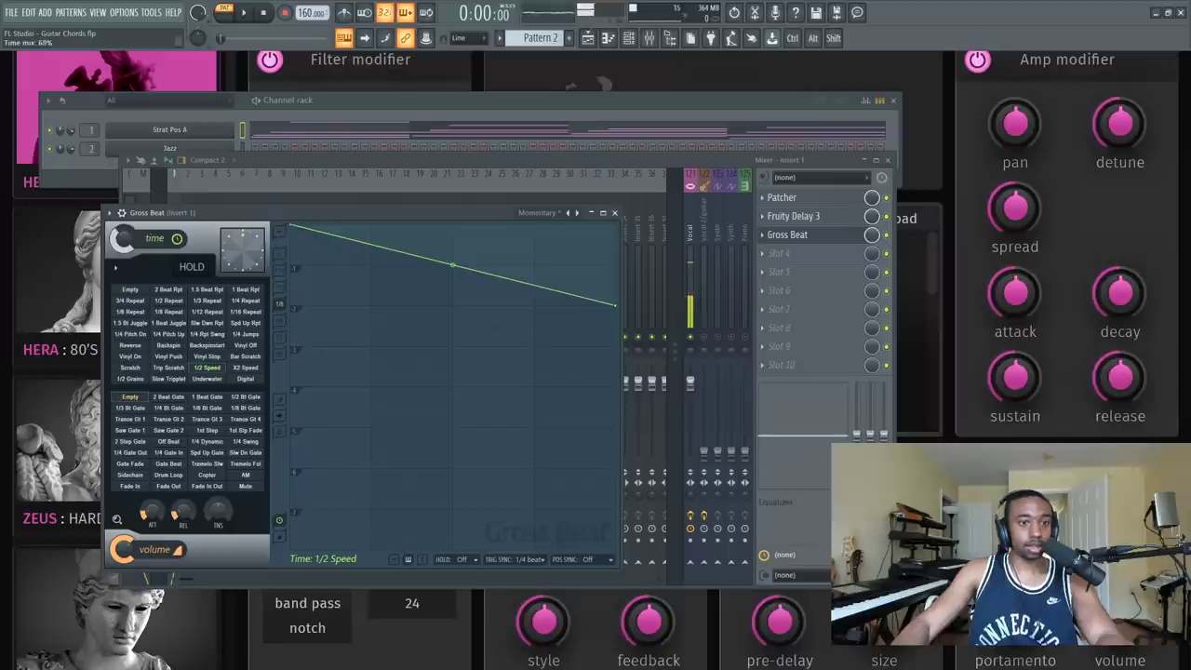
pyautogui.press('space')
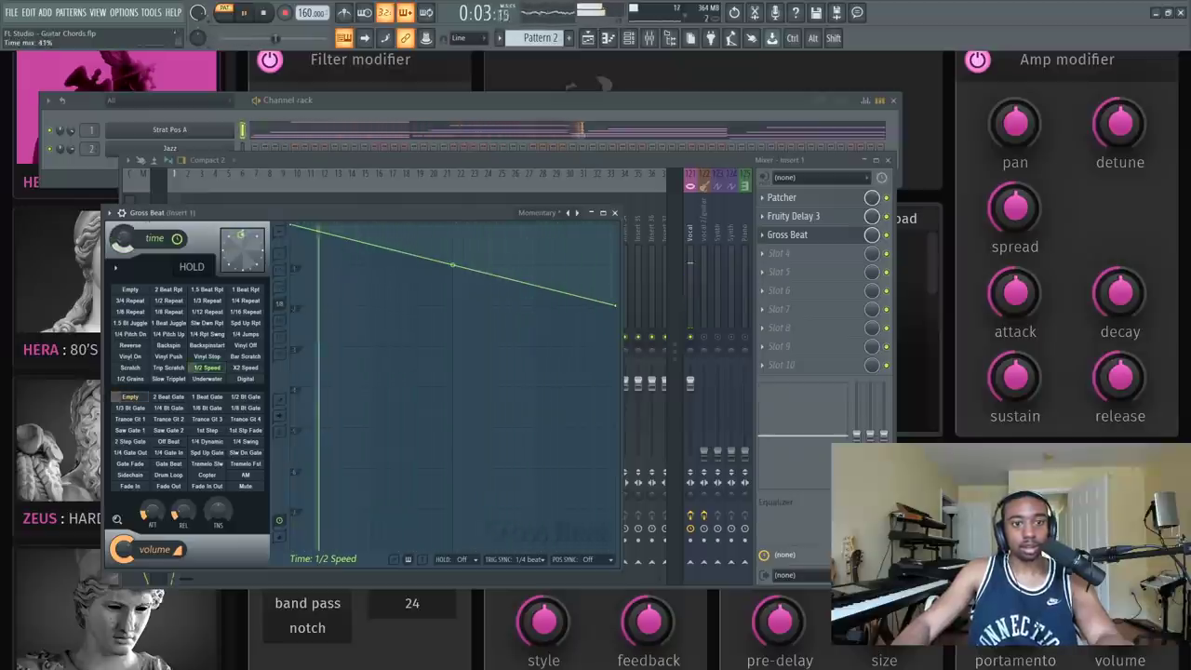
# Step: Play the Strat Pos A progression and adjust Gross Beat's Time mix on Insert 1 to about 55%
pyautogui.click(292, 128)
pyautogui.press('space')
pyautogui.scroll(3, 335, 186)
pyautogui.press('space')
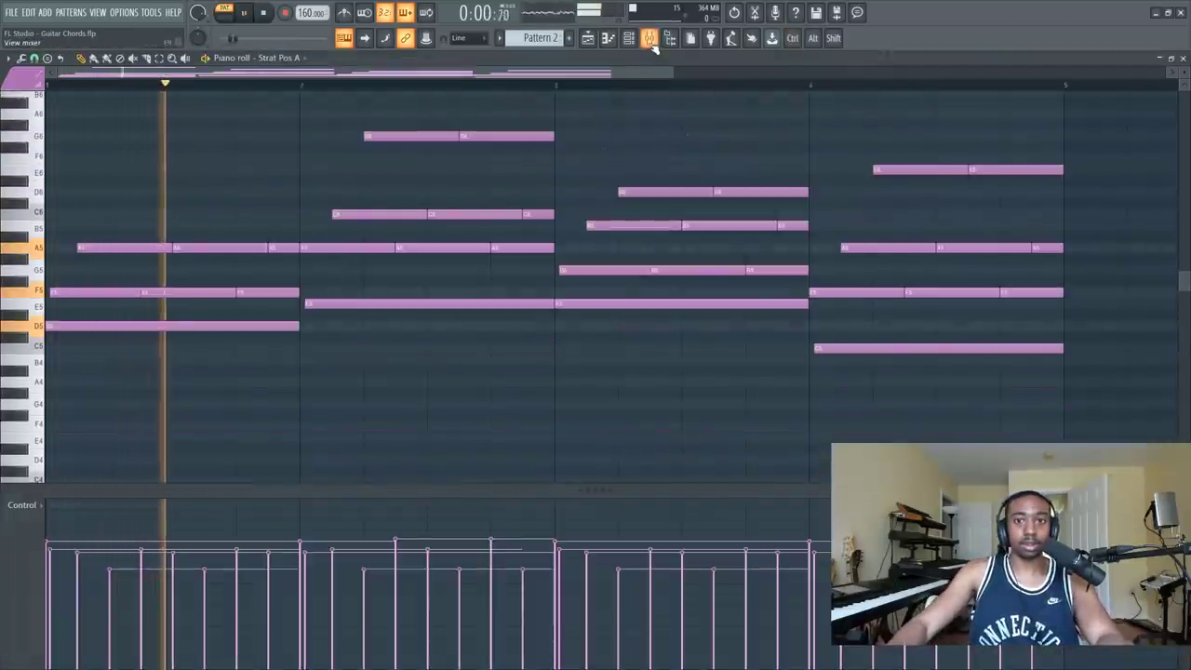
pyautogui.press('F9')
pyautogui.click(813, 236)
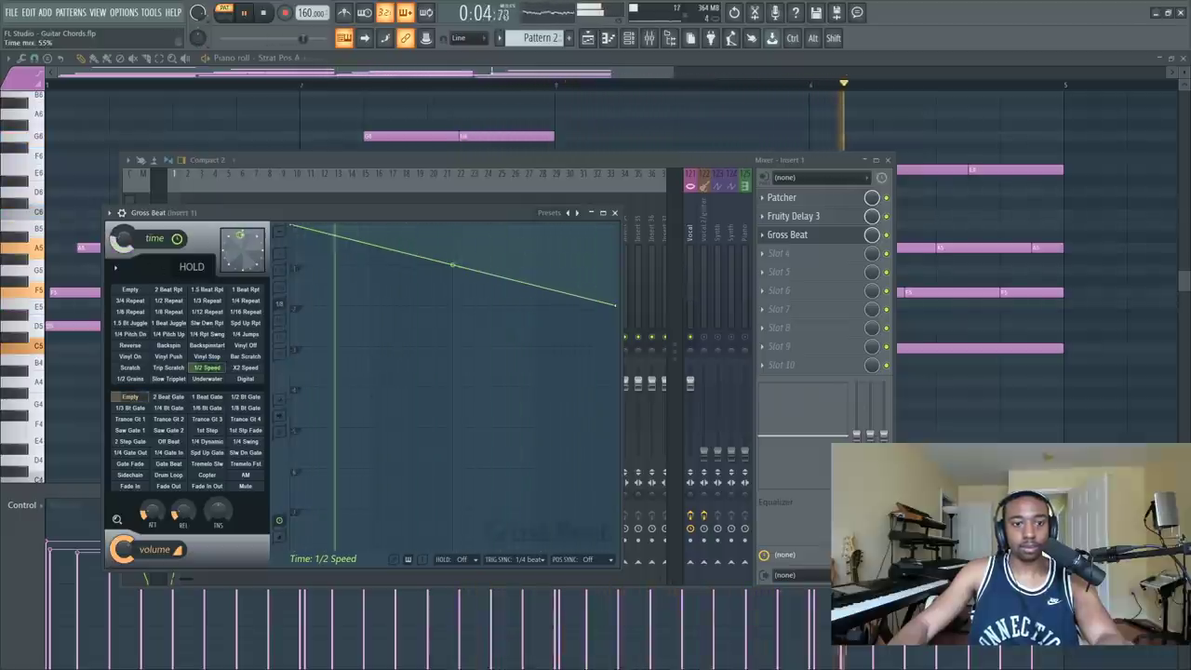
# Step: Stop playback and create an automation clip for Gross Beat's Time mix
pyautogui.press('space')
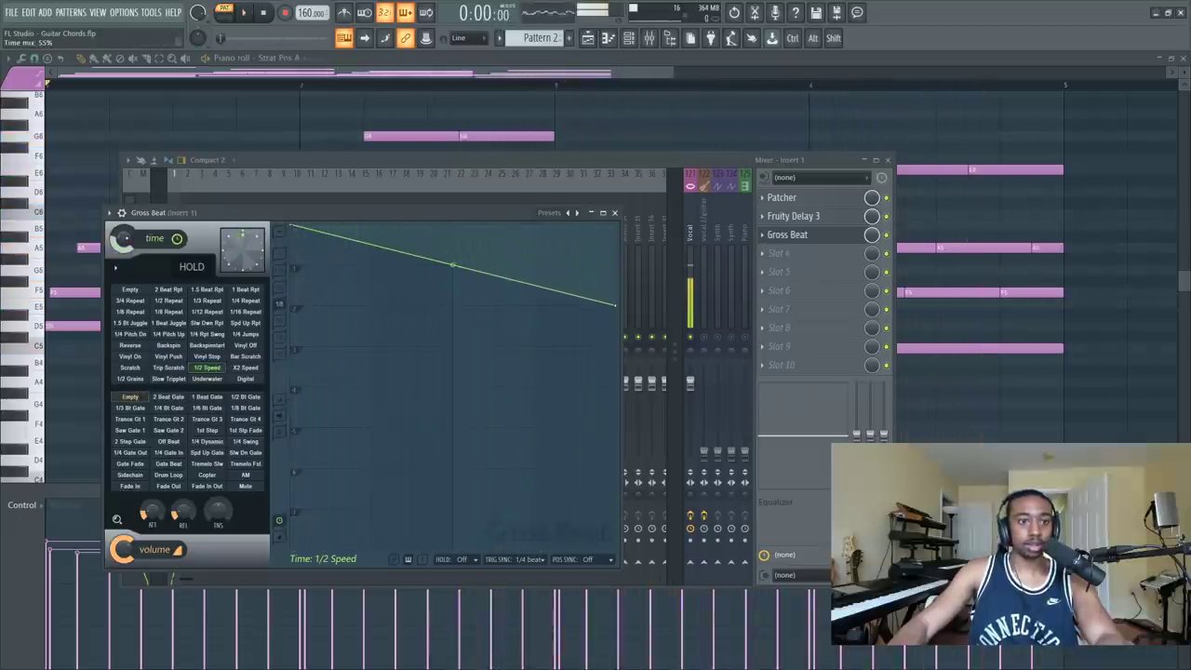
pyautogui.rightClick(124, 240)
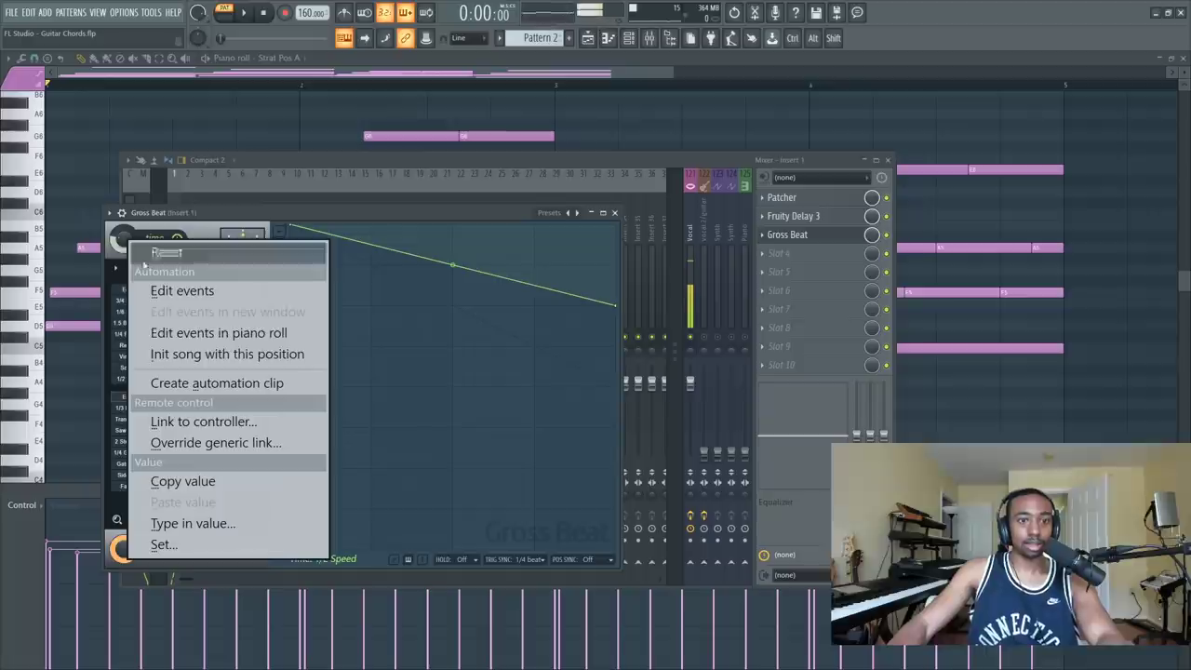
pyautogui.click(206, 382)
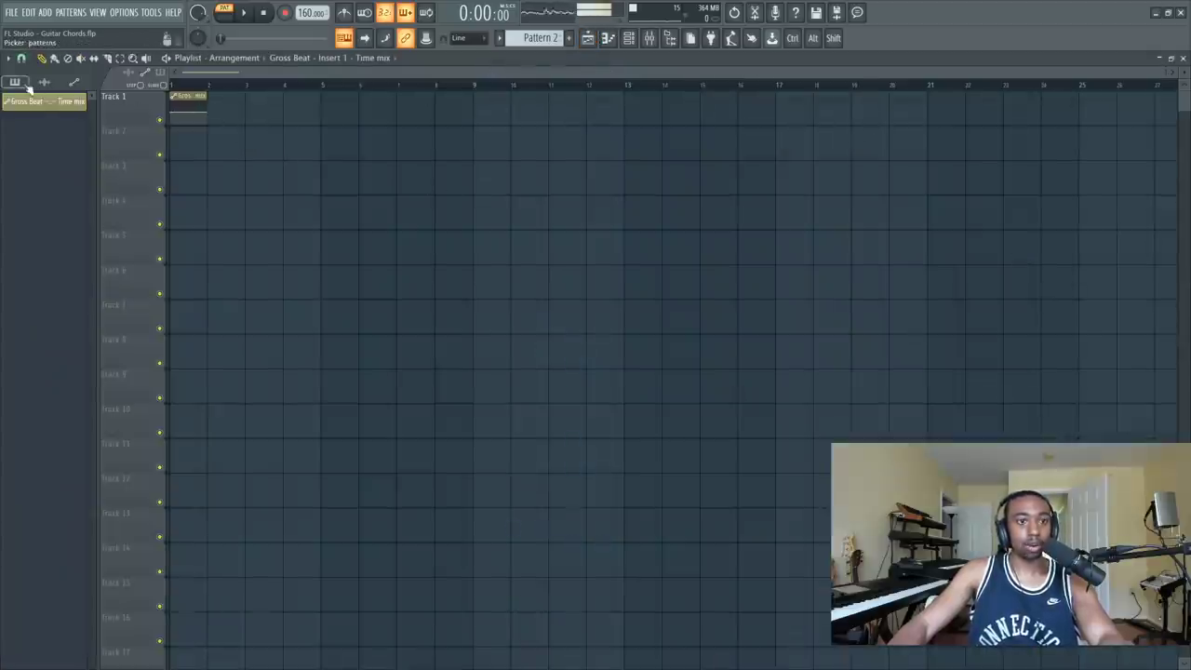
# Step: Place Pattern 2 at bar 1 of playlist Track 2 and duplicate it to fill 16 bars with four clips
pyautogui.click(29, 86)
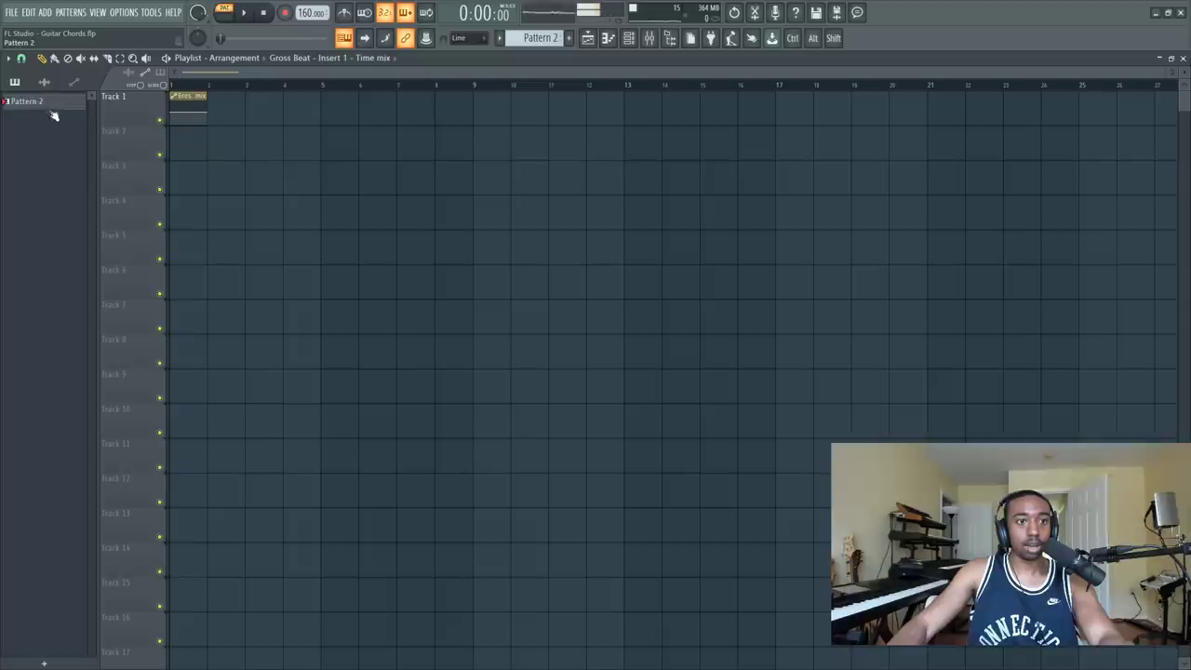
pyautogui.moveTo(51, 107); pyautogui.dragTo(177, 147)
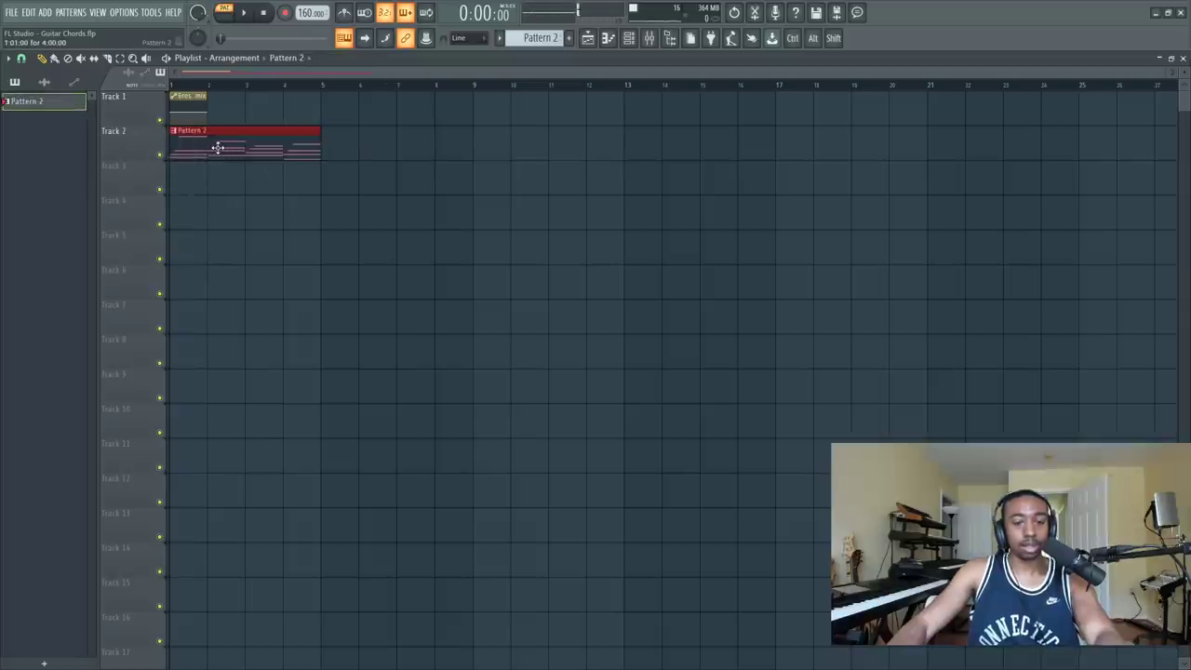
pyautogui.hotkey('ctrl', 'b')
pyautogui.hotkey('ctrl', 'b')
pyautogui.hotkey('ctrl', 'b')
pyautogui.hotkey('ctrl', 'b')
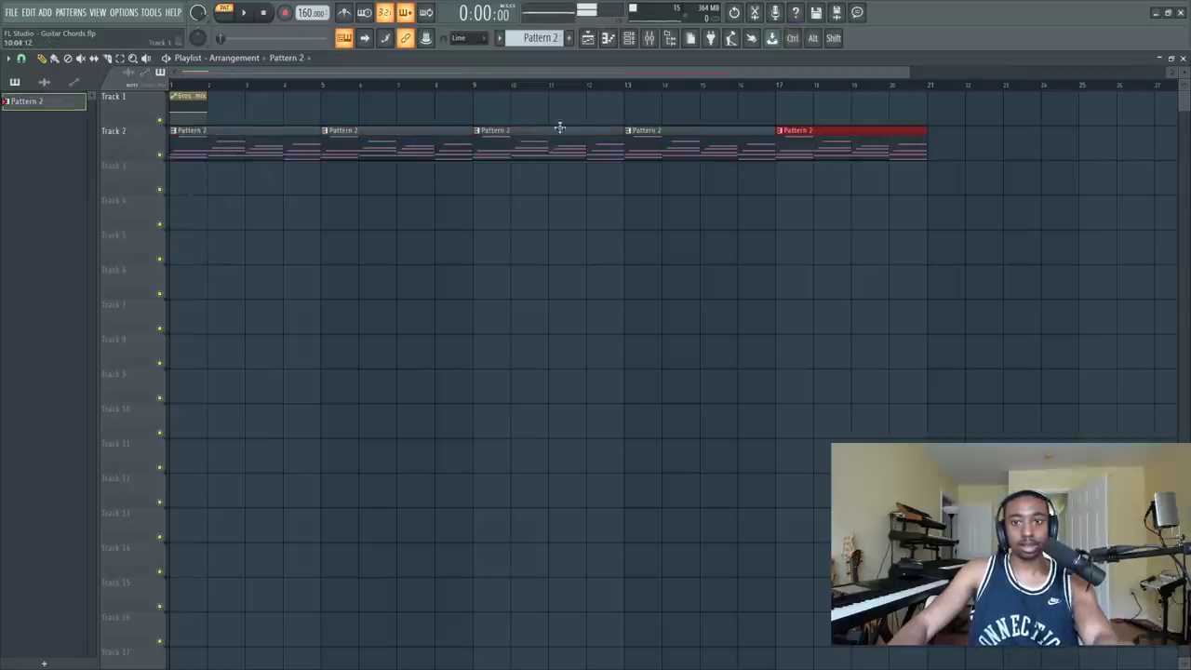
pyautogui.rightClick(832, 140)
# Step: Extend the Time mix automation to bar 17 and shape it with 100% at bar 5, zero at bar 9, and about 50% from bar 13
pyautogui.moveTo(211, 96); pyautogui.dragTo(780, 86)
pyautogui.moveTo(211, 118); pyautogui.dragTo(349, 93)
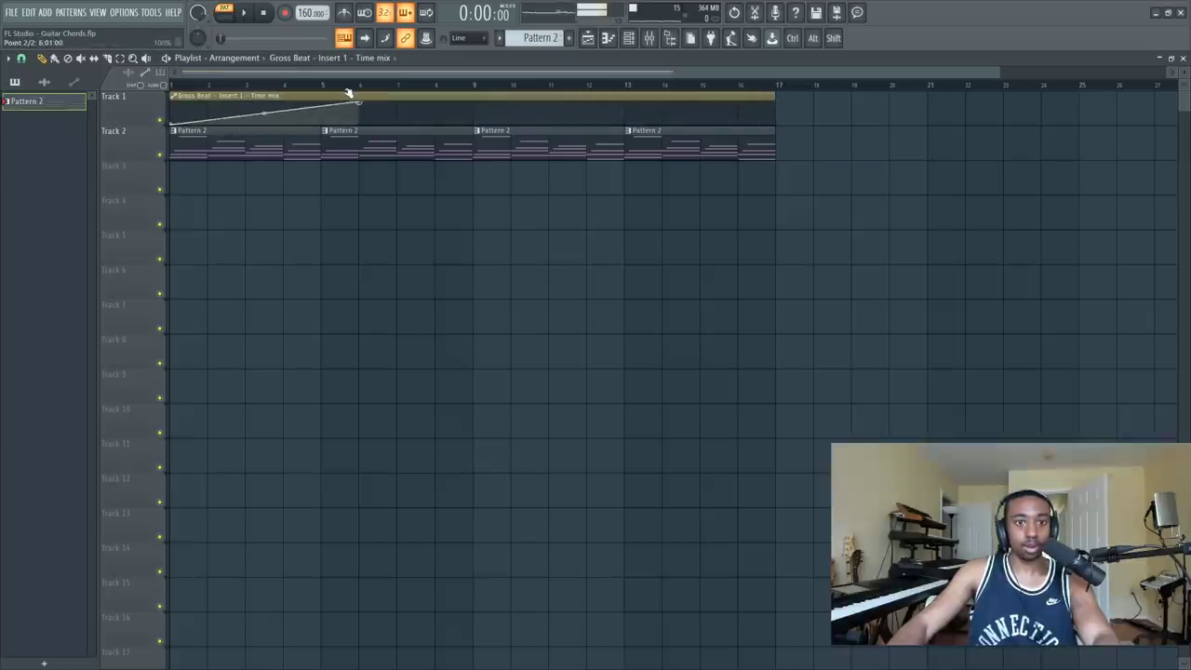
pyautogui.rightClick(476, 117)
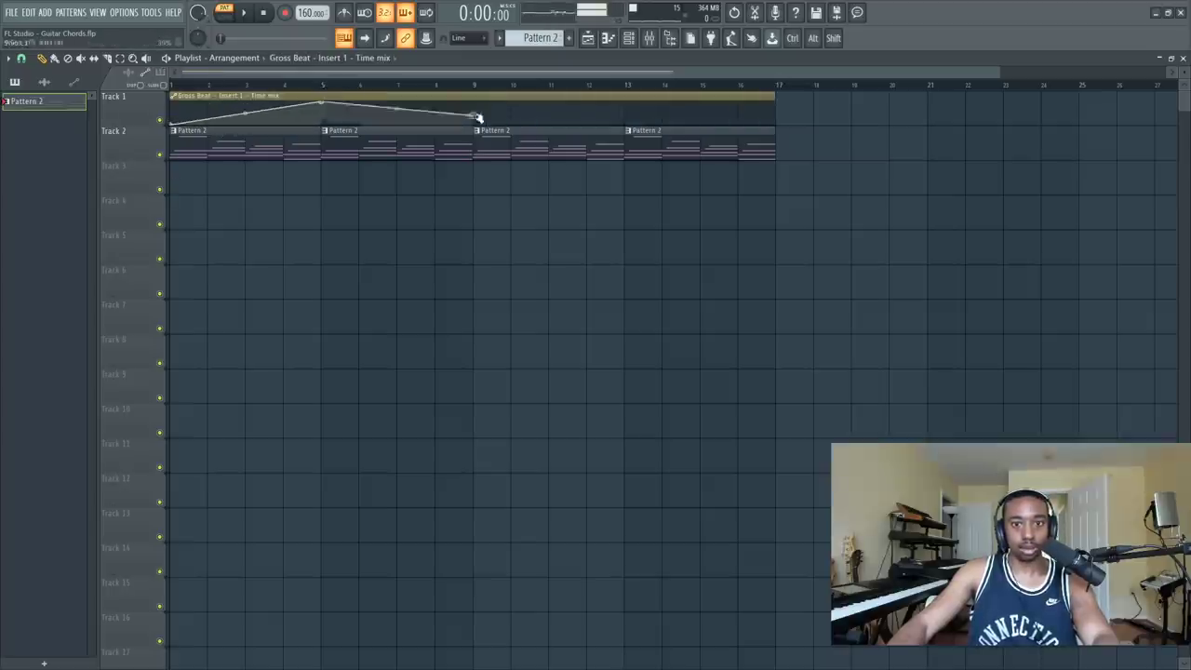
pyautogui.rightClick(775, 114)
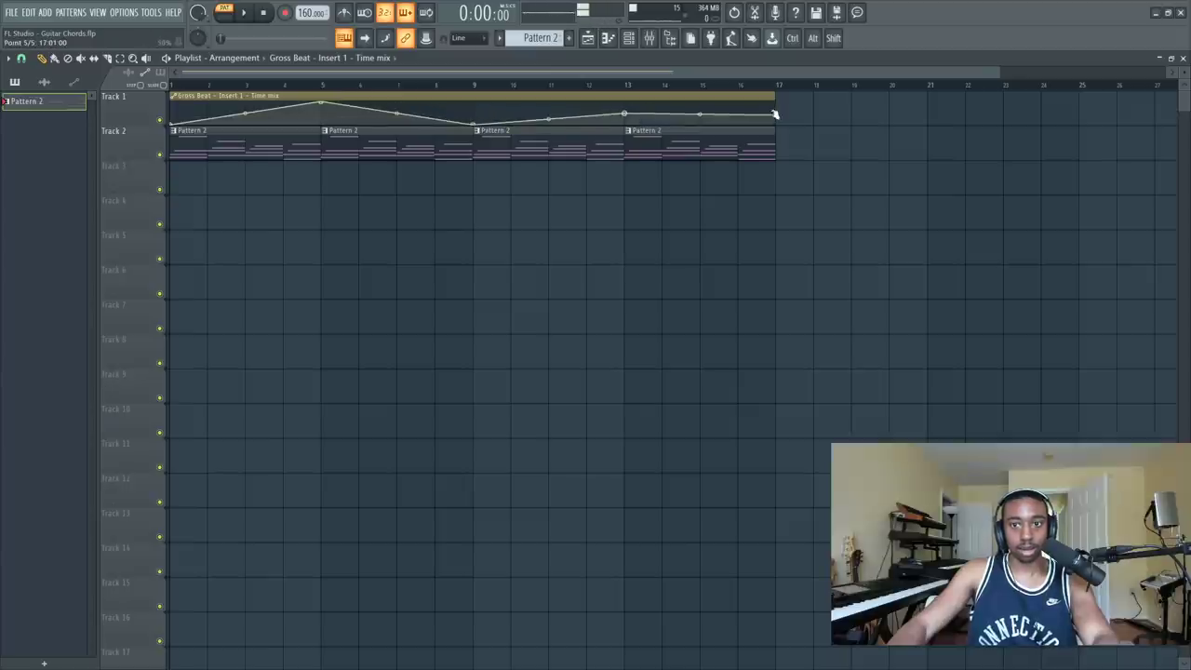
# Step: Play the song and move Patcher to slot 5 of Insert 1
pyautogui.click(242, 13)
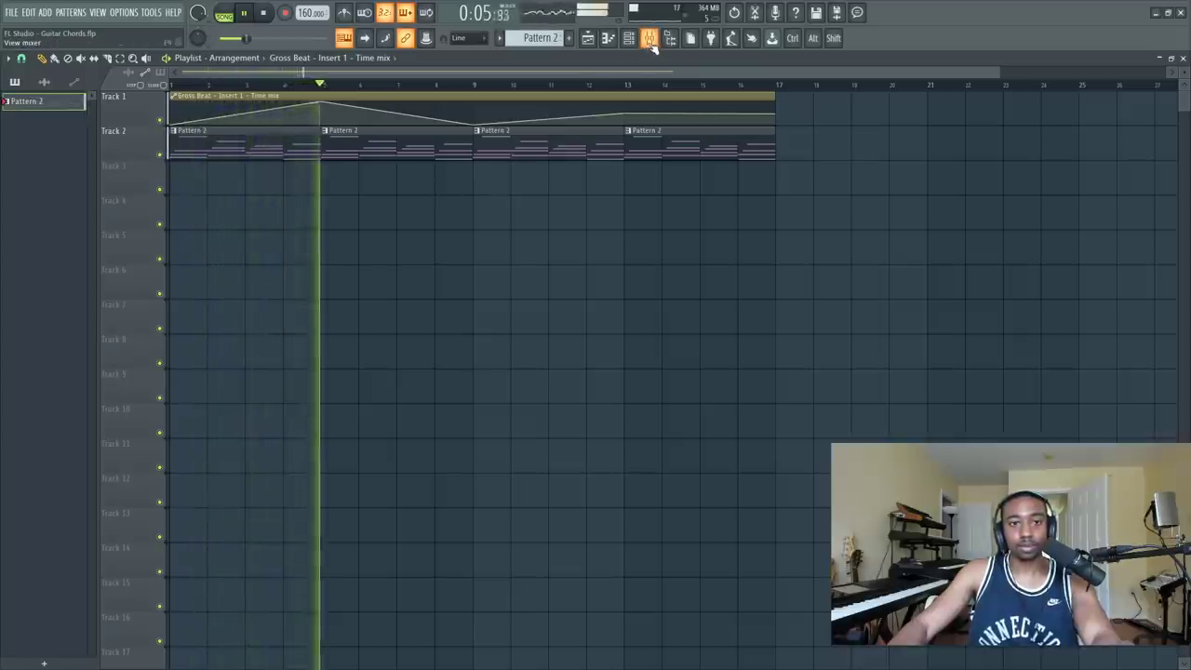
pyautogui.click(651, 41)
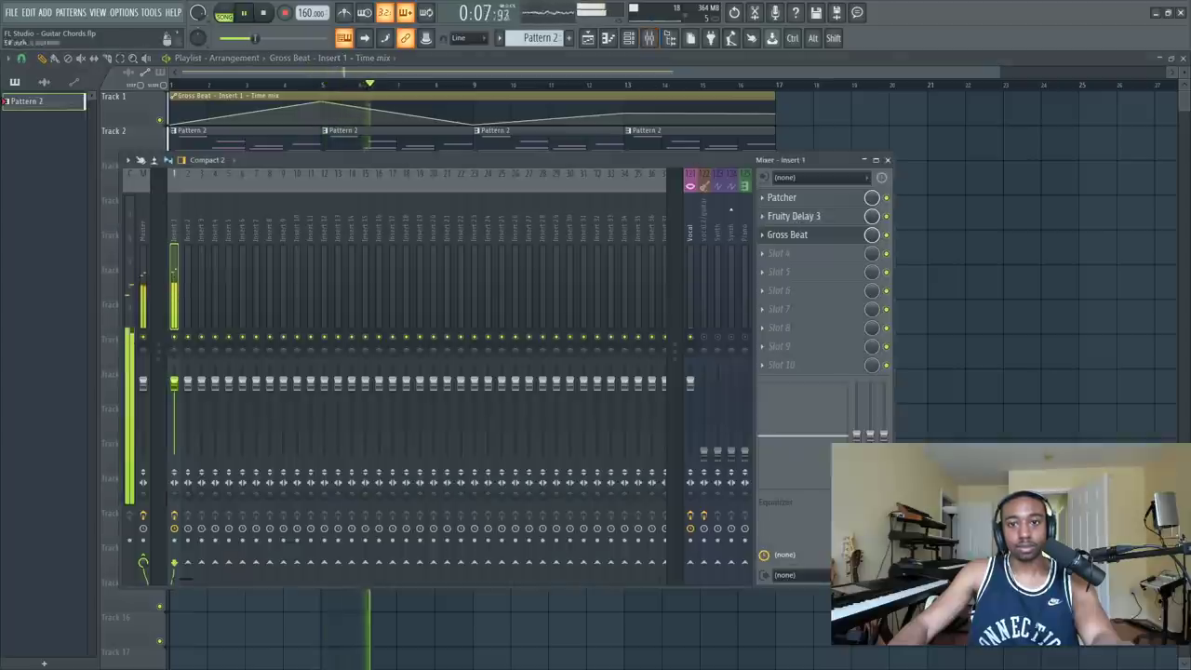
pyautogui.moveTo(786, 197); pyautogui.dragTo(803, 269)
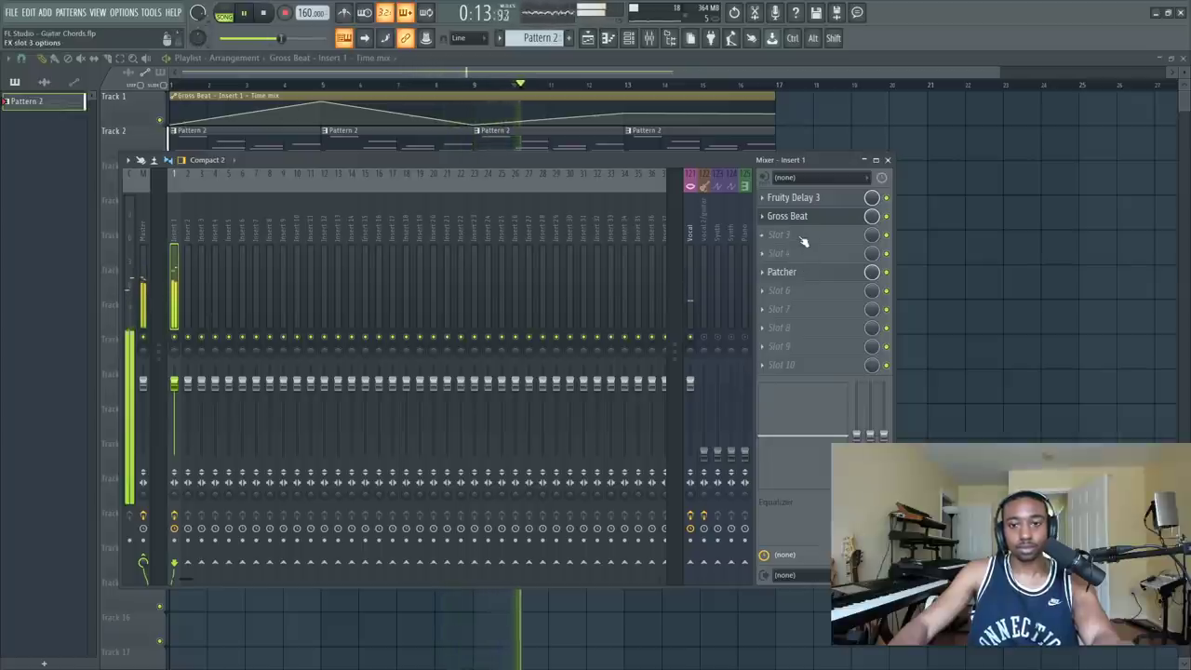
# Step: Load a second Fruity Delay 3 into slot 3 with ping pong, HP feedback filter, lower wet level and about 3.9% time modulation
pyautogui.click(804, 240)
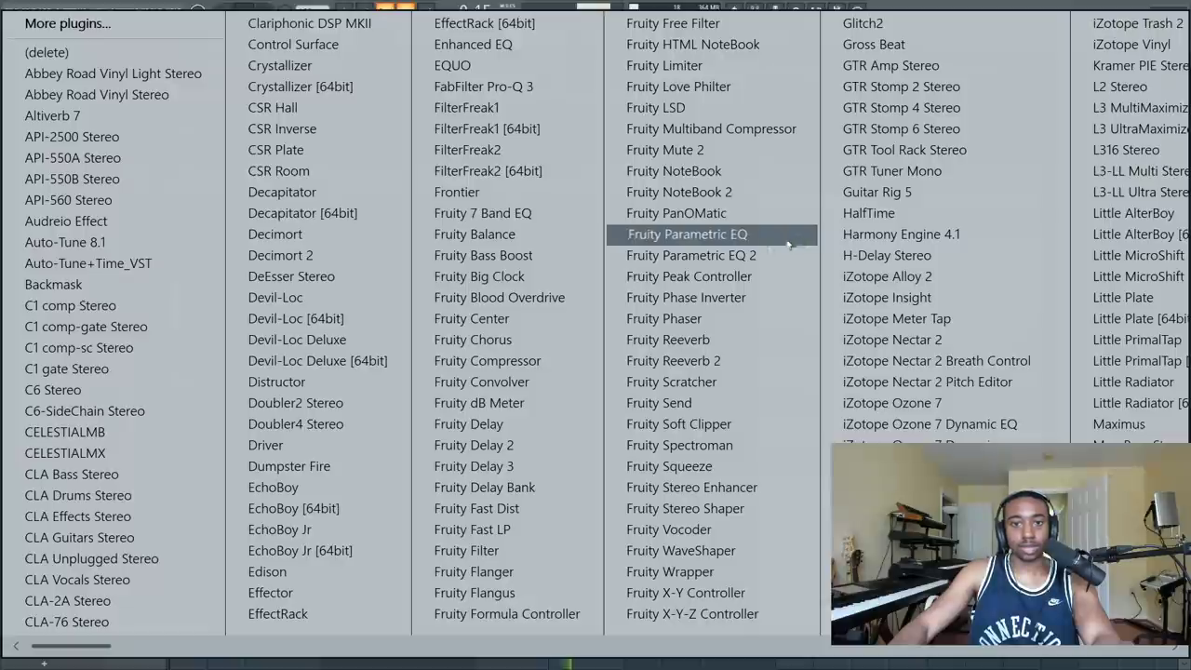
pyautogui.click(475, 466)
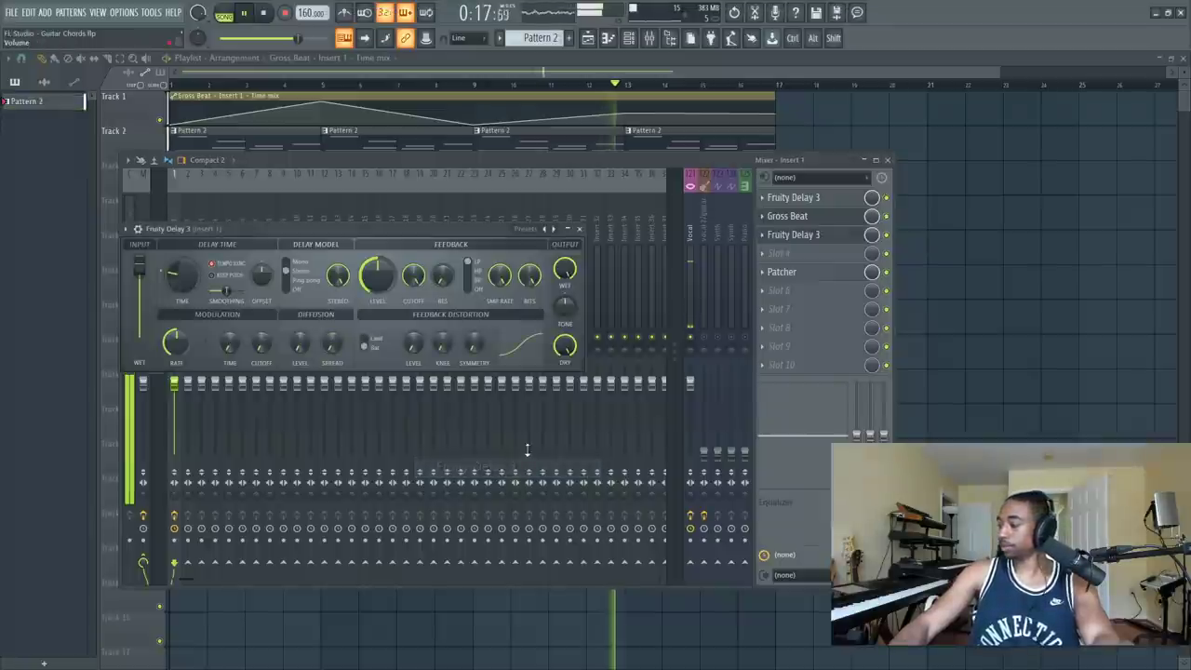
pyautogui.press('space')
pyautogui.press('space')
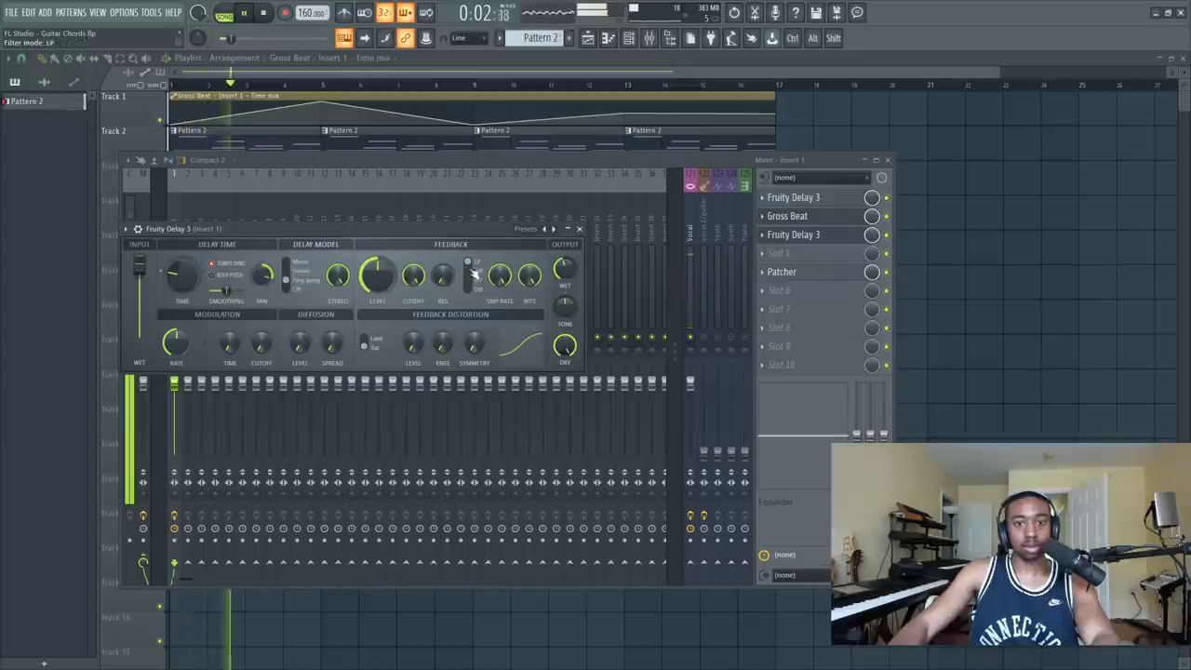
pyautogui.press('space')
pyautogui.press('space')
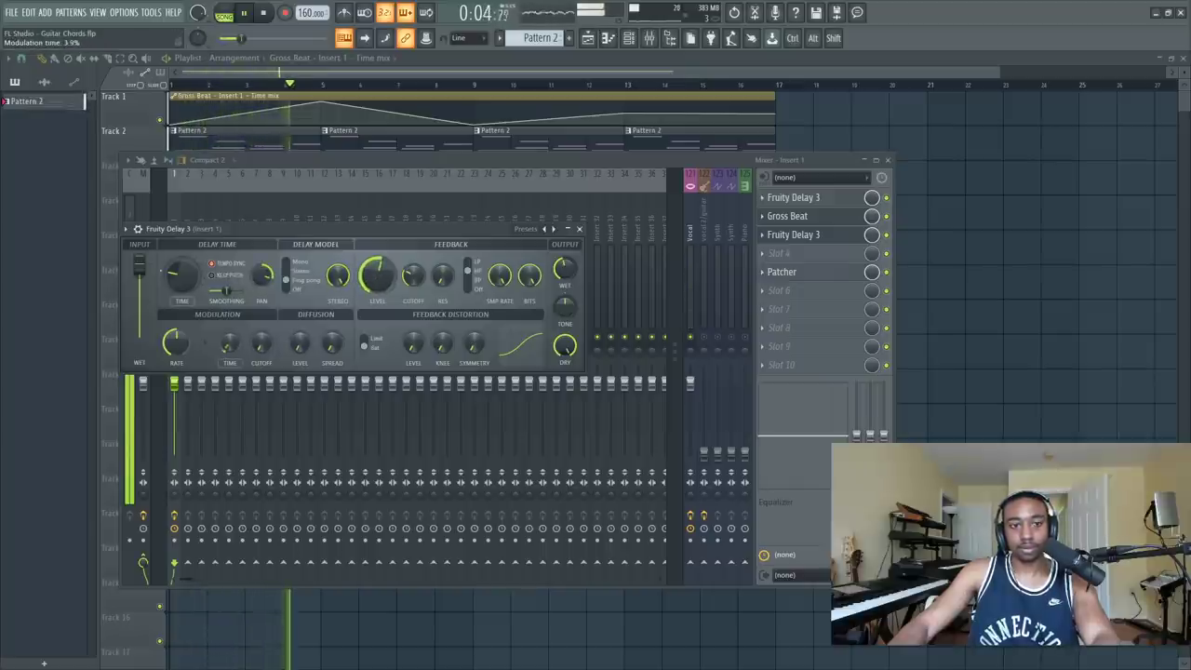
pyautogui.click(579, 228)
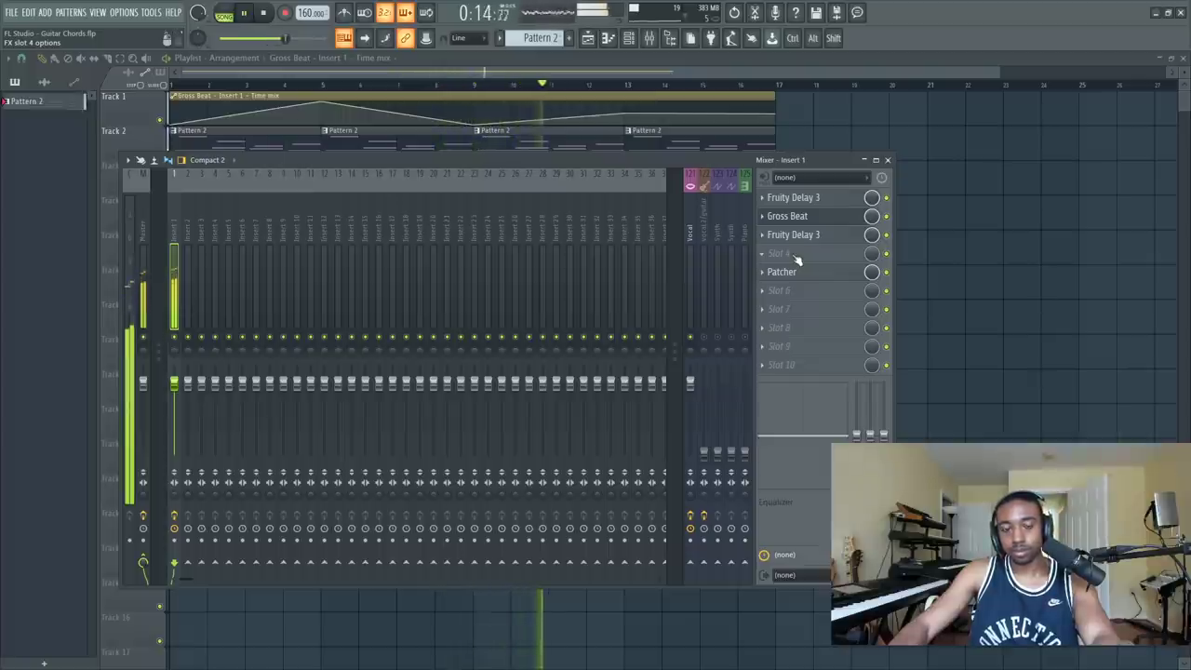
pyautogui.click(888, 160)
pyautogui.press('space')
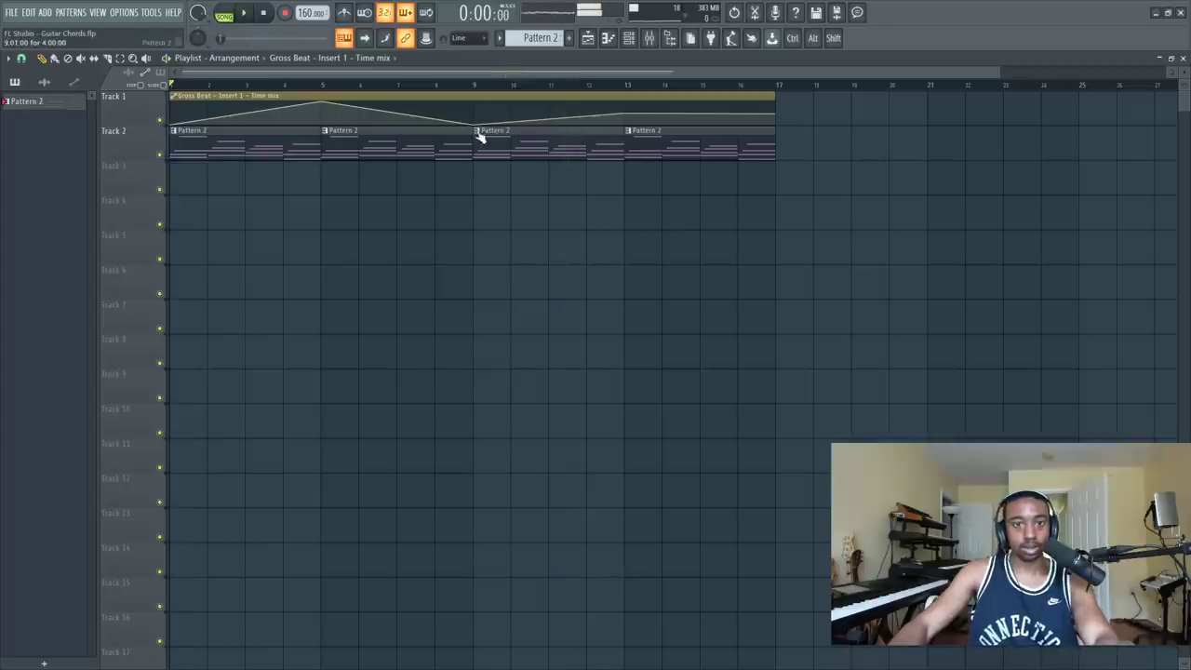
# Step: Merge the last two Pattern 2 clips into one eight-bar pattern and replace the first two clips with a copy at bar 1
pyautogui.click(476, 132)
pyautogui.click(401, 185)
pyautogui.moveTo(535, 140); pyautogui.dragTo(700, 143)
pyautogui.hotkey('ctrl', 'g')
pyautogui.rightClick(440, 148)
pyautogui.rightClick(312, 147)
pyautogui.click(179, 145)
# Step: Transpose the Strat Pos A notes in bars 5 to 8 of Pattern 3 down one octave and return to the playlist
pyautogui.doubleClick(220, 145)
pyautogui.scroll(-5, 385, 88)
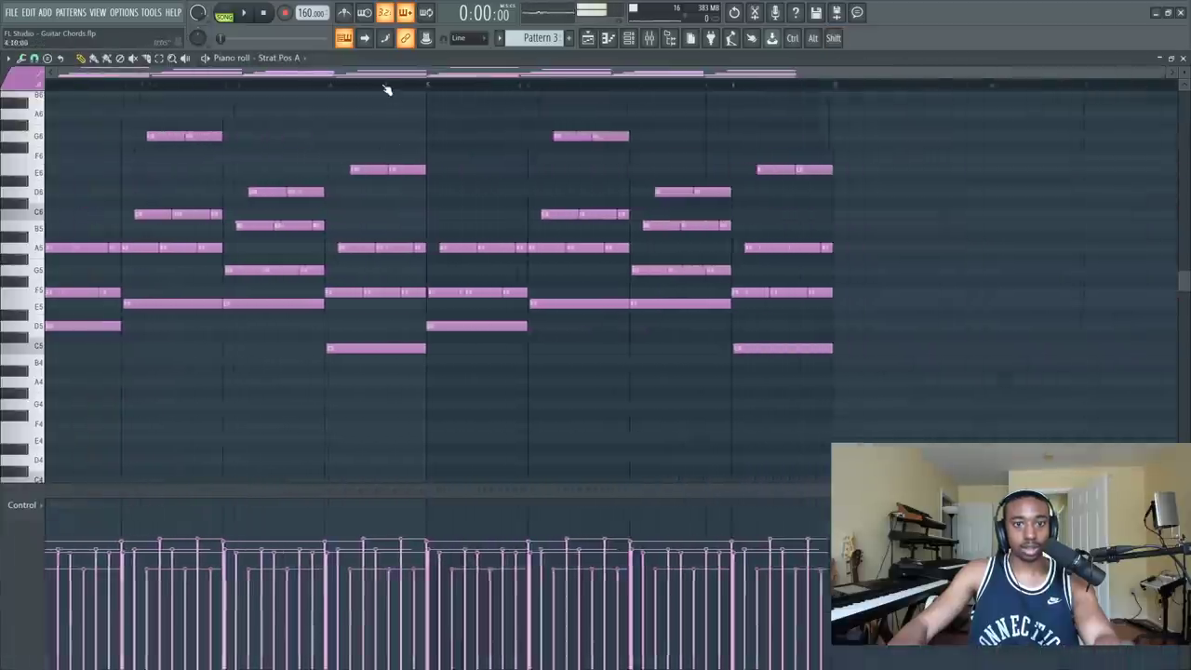
pyautogui.moveTo(824, 386); pyautogui.dragTo(442, 154)
pyautogui.scroll(-3, 480, 204)
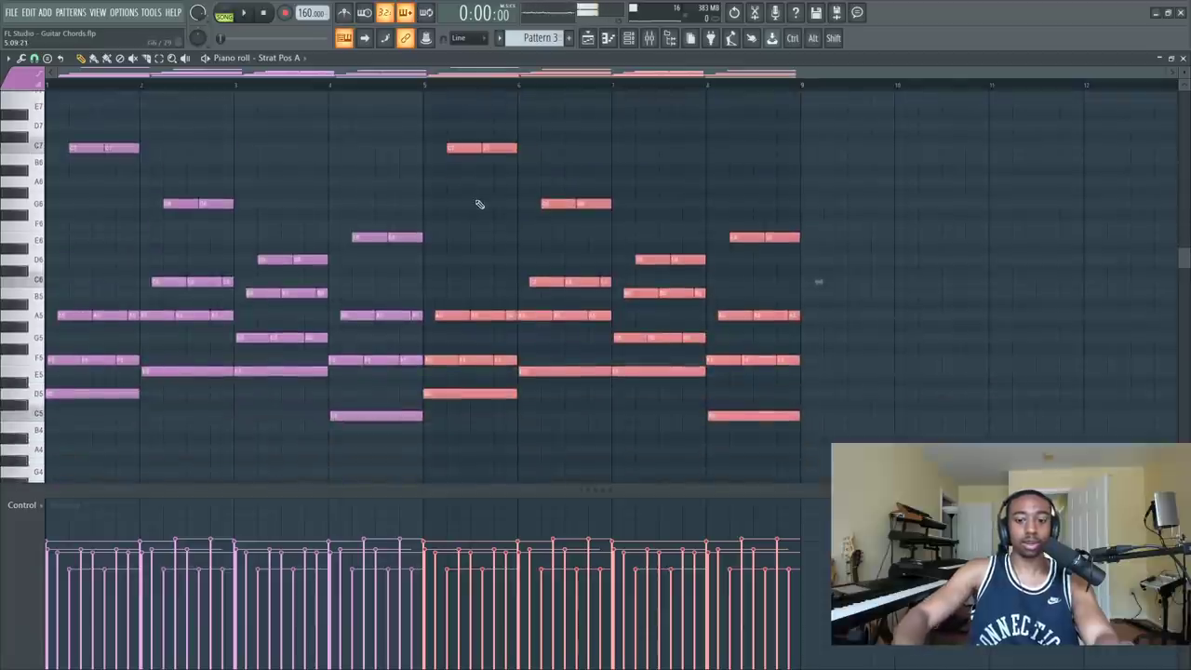
pyautogui.hotkey('ctrl', 'Down')
pyautogui.press('space')
pyautogui.press('space')
pyautogui.click(1182, 58)
pyautogui.click(891, 101)
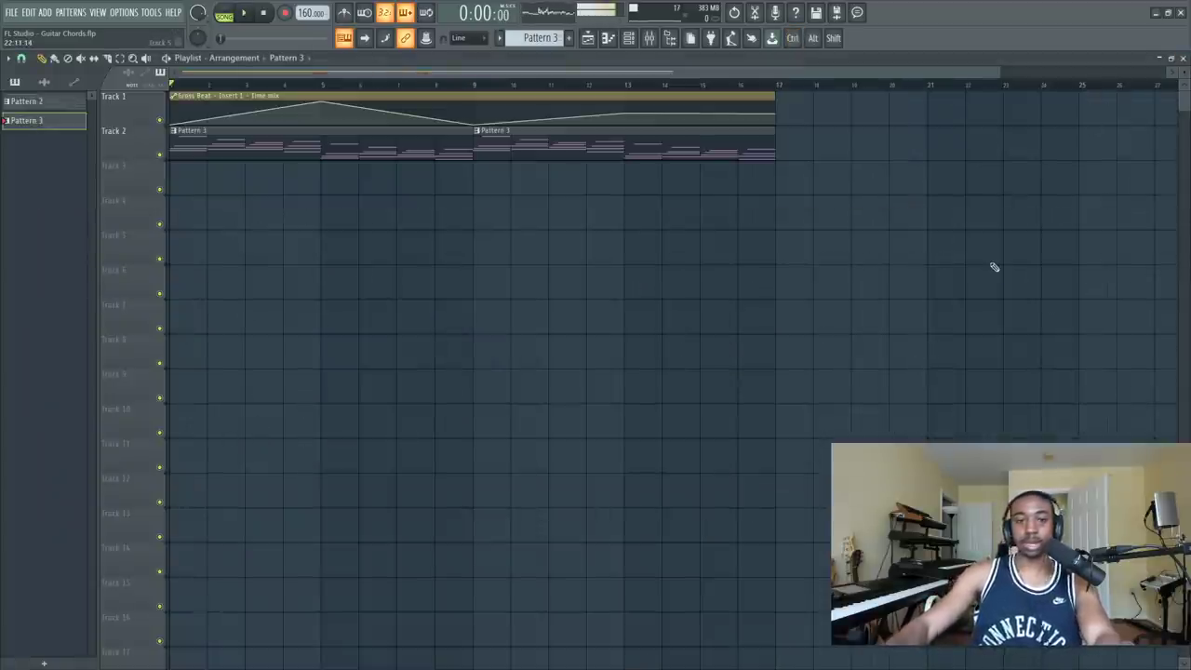
# Step: Play the song and move Gross Beat and the second Fruity Delay 3 down one slot each to free slot 2
pyautogui.press('space')
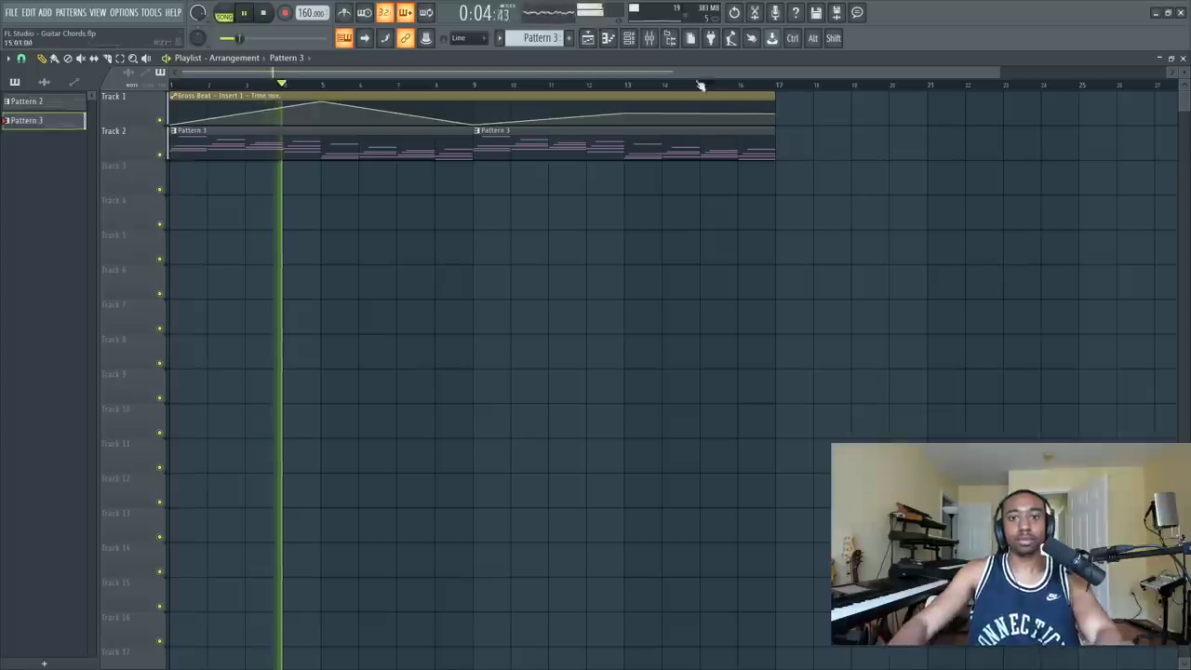
pyautogui.press('F9')
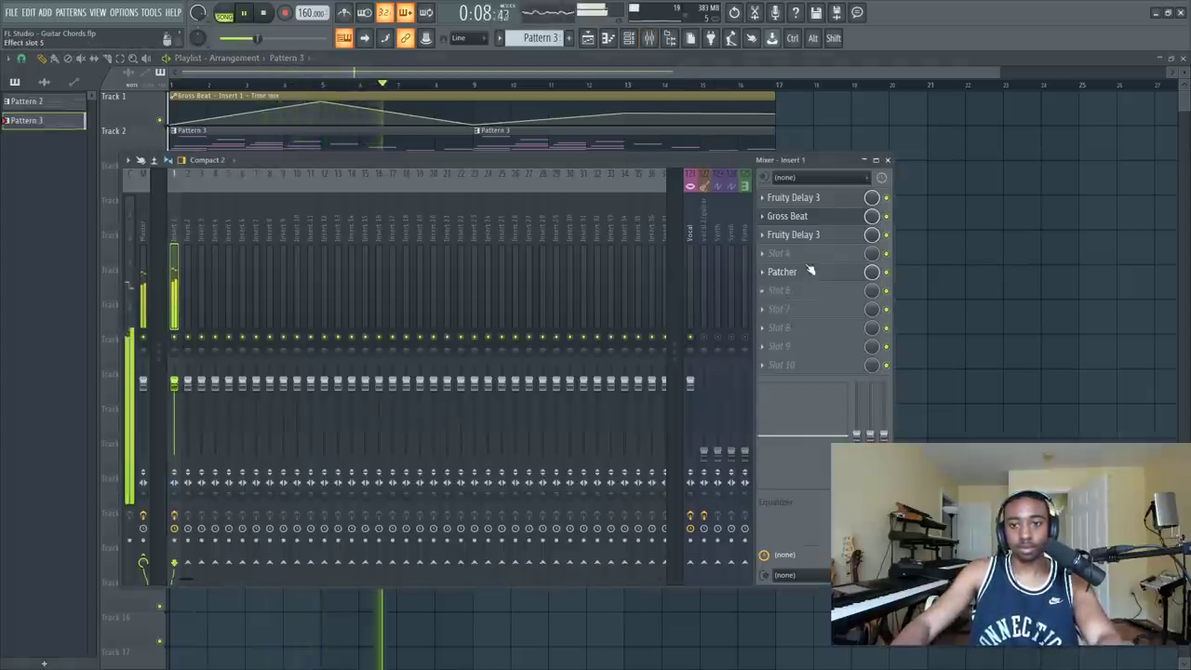
pyautogui.moveTo(806, 231)
pyautogui.mouseDown()
pyautogui.moveTo(810, 273)
pyautogui.moveTo(817, 238)
pyautogui.mouseUp()
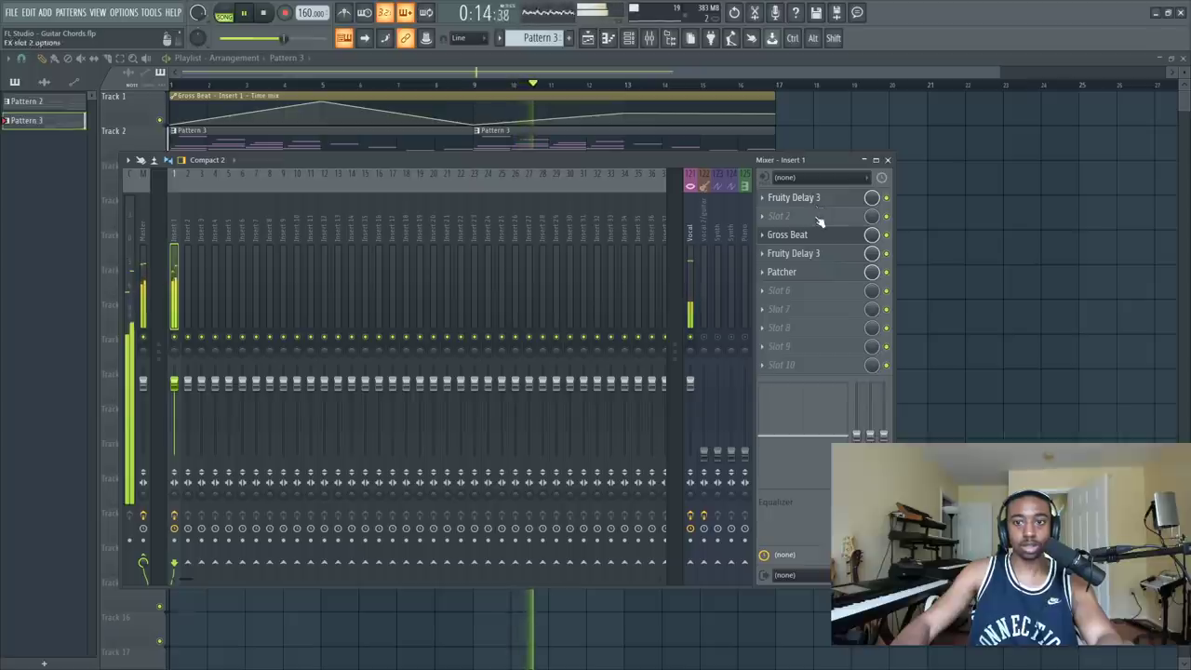
# Step: Load Fruity Blood Overdrive on Insert 1 and place it in slot 1, ahead of Fruity Delay 3
pyautogui.click(819, 217)
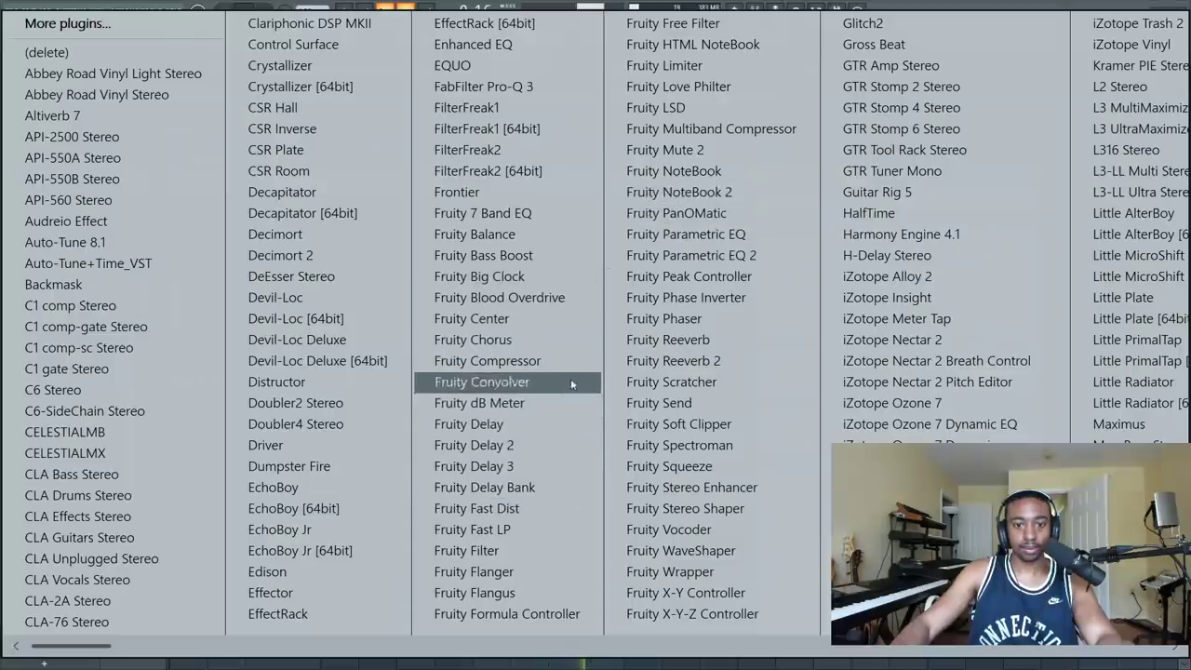
pyautogui.click(503, 297)
pyautogui.press('space')
pyautogui.click(800, 199)
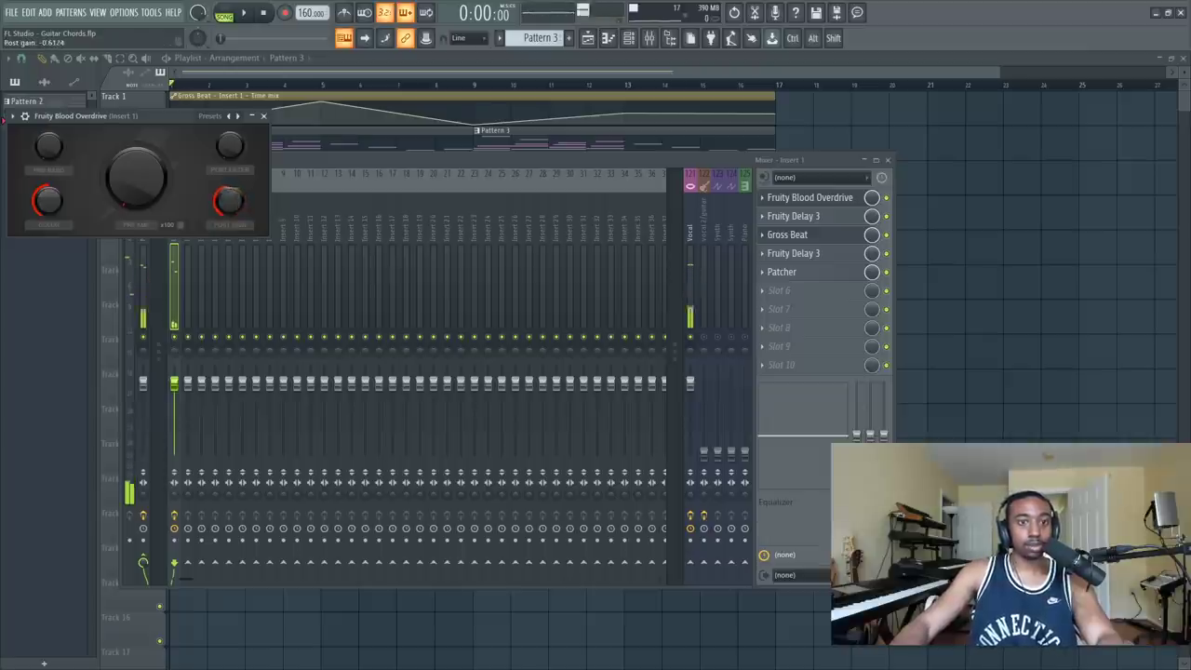
# Step: Raise Fruity Blood Overdrive's PreAmp and reduce its PostGain during playback, and close the plugin
pyautogui.press('space')
pyautogui.moveTo(136, 177); pyautogui.dragTo(135, 116)
pyautogui.moveTo(229, 201); pyautogui.dragTo(229, 208)
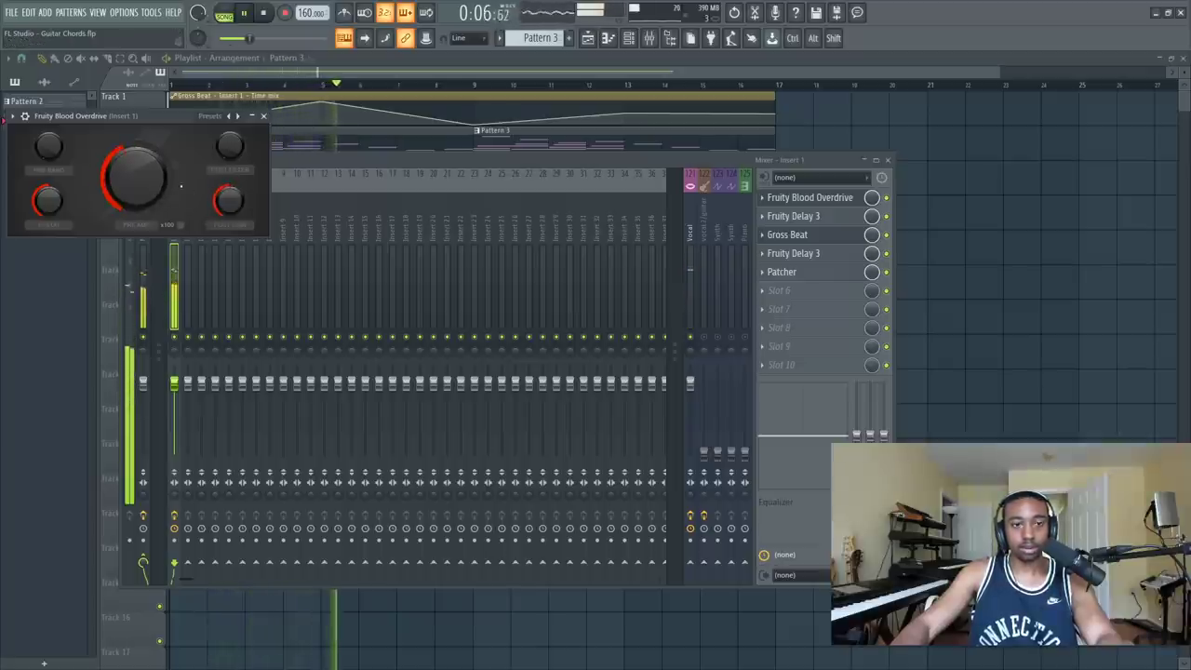
pyautogui.click(264, 116)
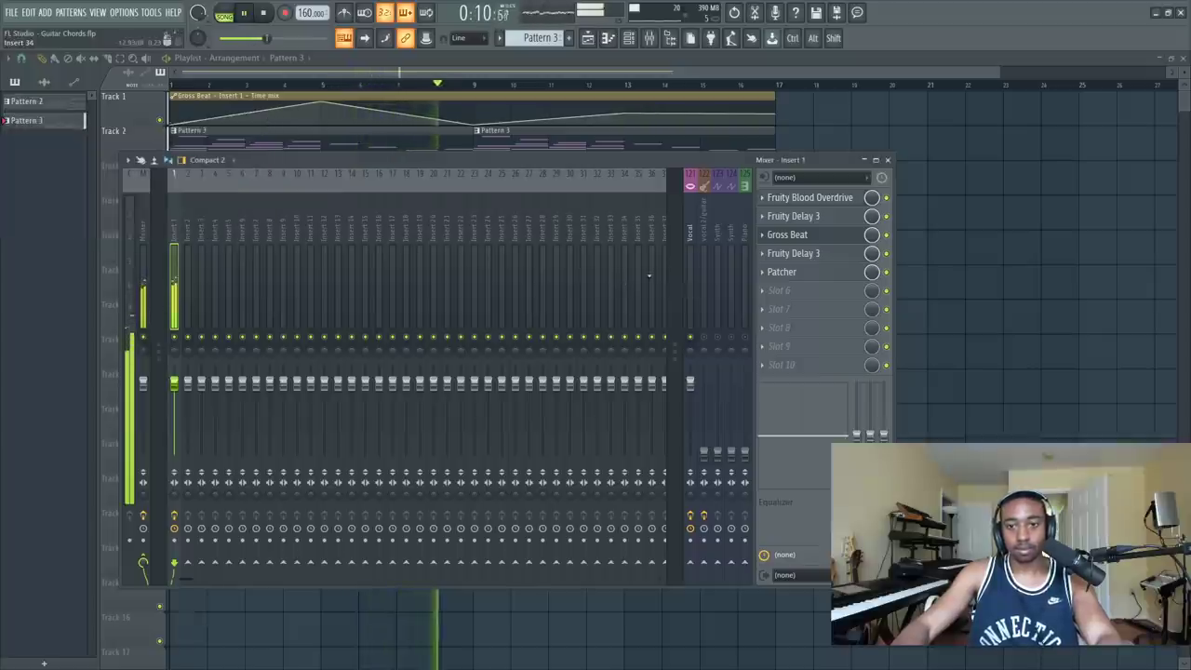
# Step: Listen to the arrangement in the playlist and recheck Fruity Blood Overdrive's settings on Insert 1
pyautogui.click(887, 160)
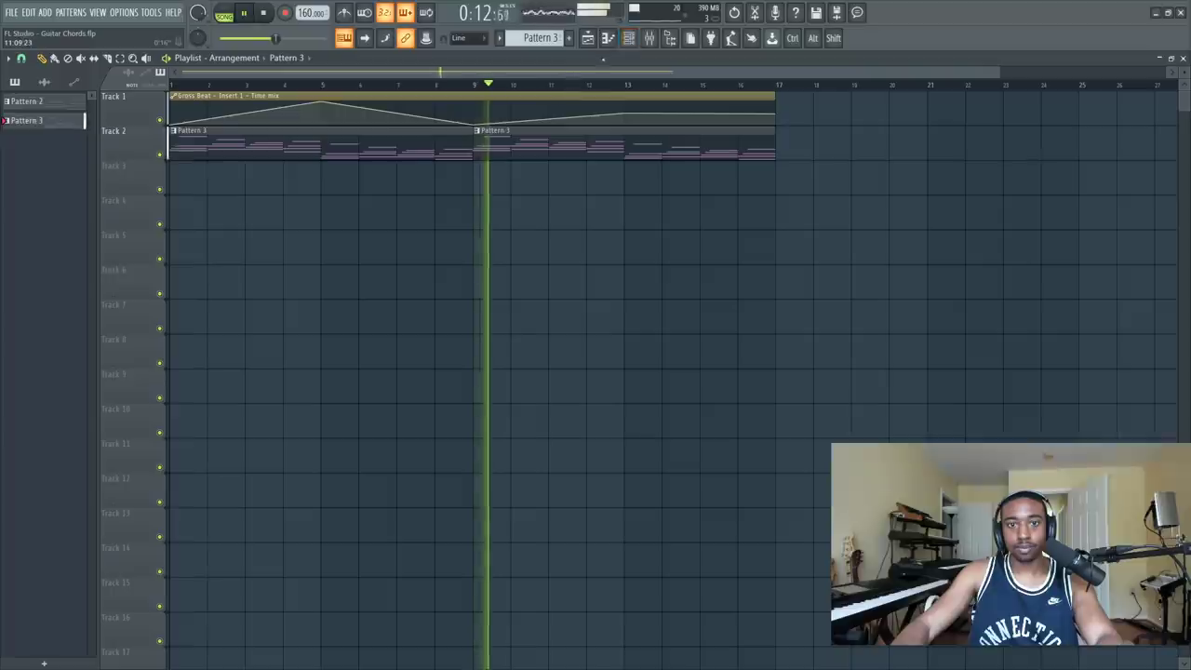
pyautogui.press('F9')
pyautogui.click(810, 197)
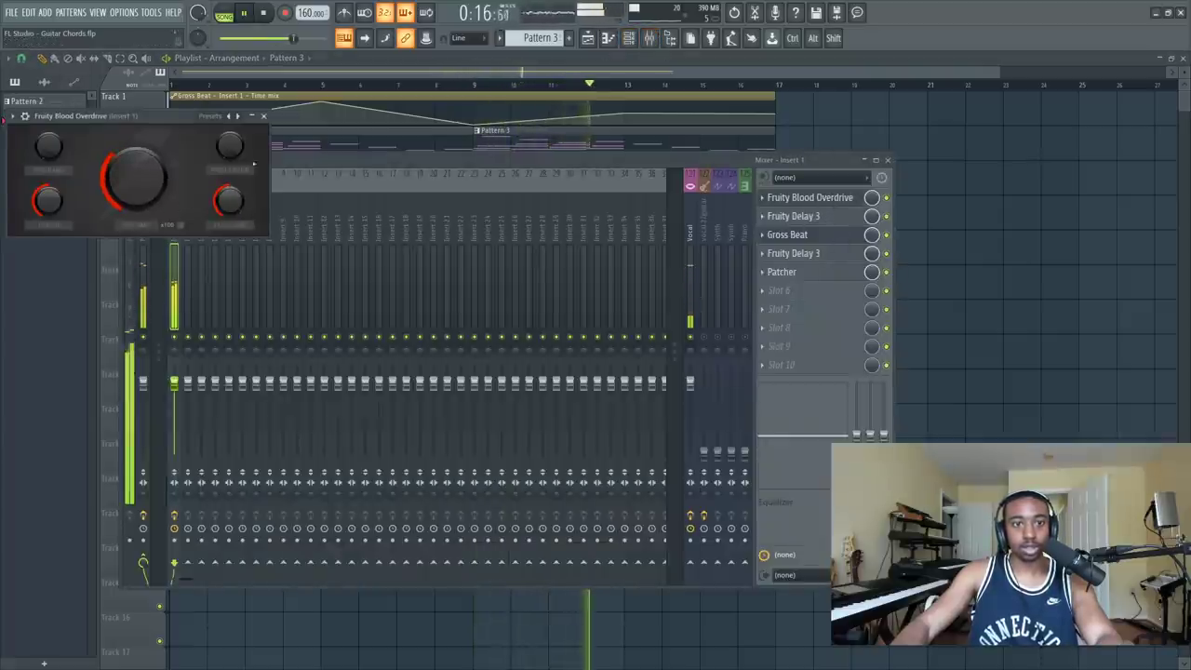
pyautogui.click(264, 115)
# Step: Show the channel rack, stop playback and switch to the empty Pattern 4
pyautogui.click(629, 38)
pyautogui.click(629, 40)
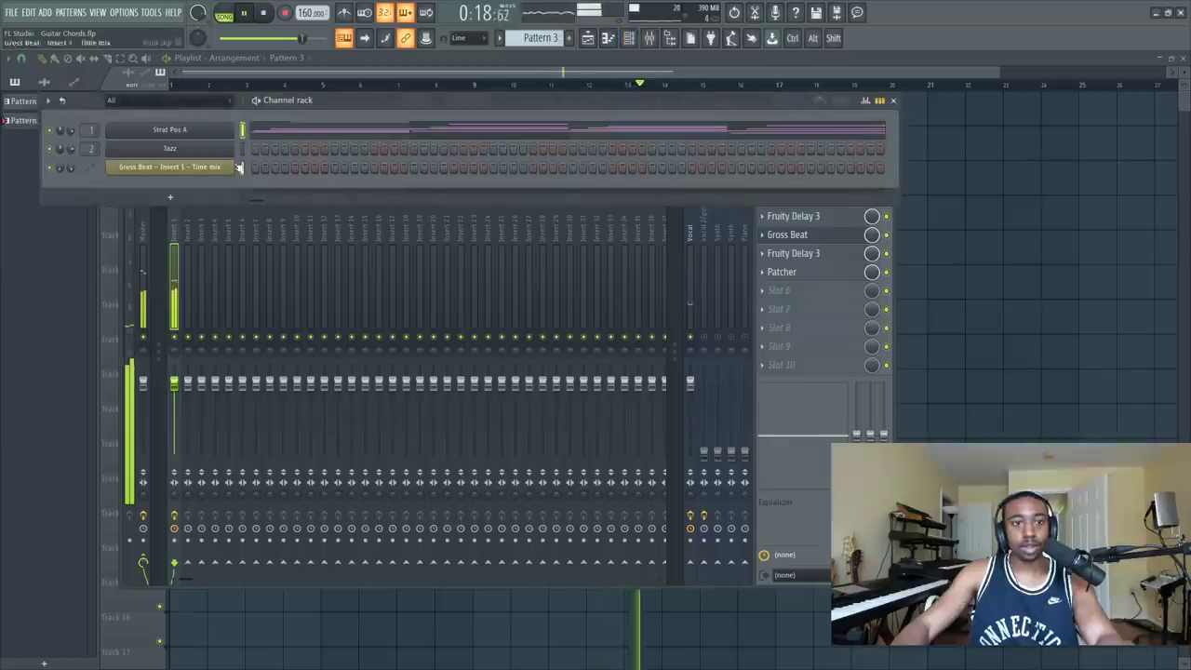
pyautogui.press('space')
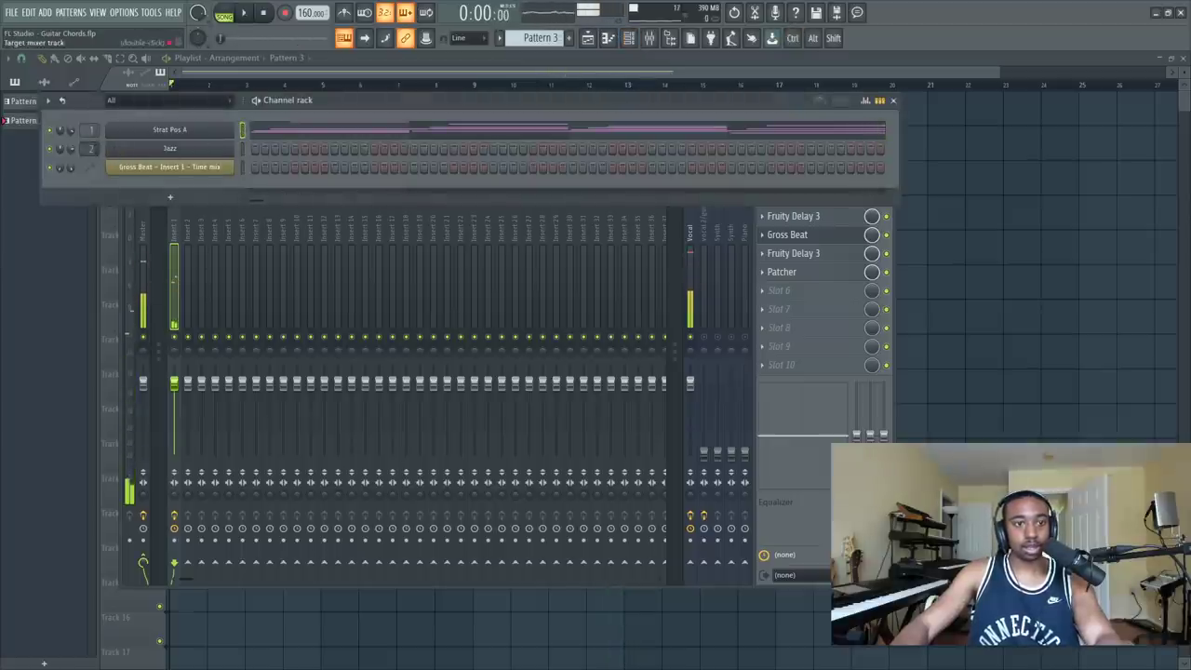
pyautogui.moveTo(505, 38); pyautogui.dragTo(506, 27)
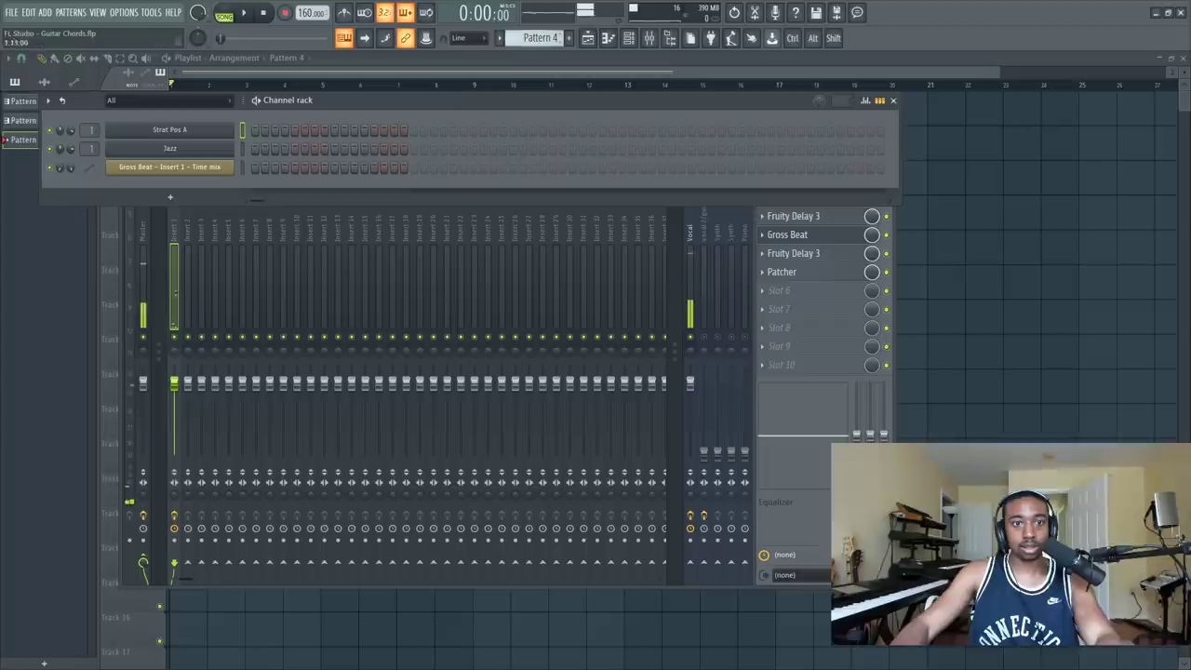
# Step: Paste the copied chord notes into Pattern 4's Jazz channel, replace the second Pattern 3 clip at bar 9 with Pattern 4, and play the arrangement
pyautogui.hotkey('ctrl', 'v')
pyautogui.press('F5')
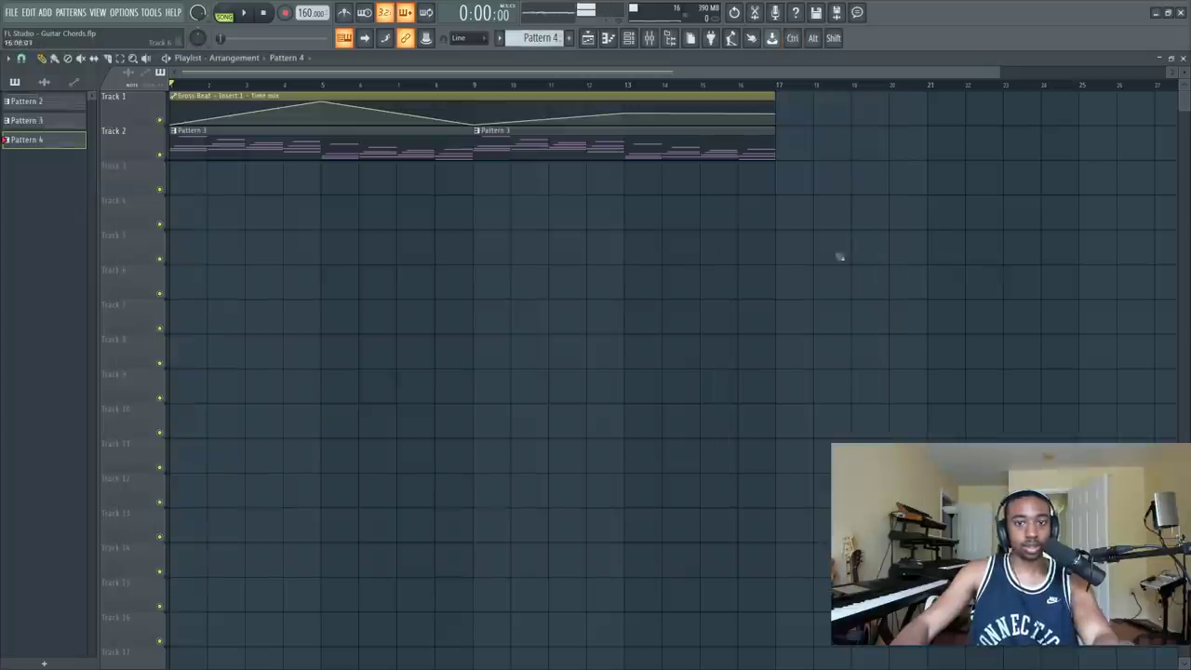
pyautogui.rightClick(508, 150)
pyautogui.moveTo(495, 177); pyautogui.dragTo(512, 140)
pyautogui.press('space')
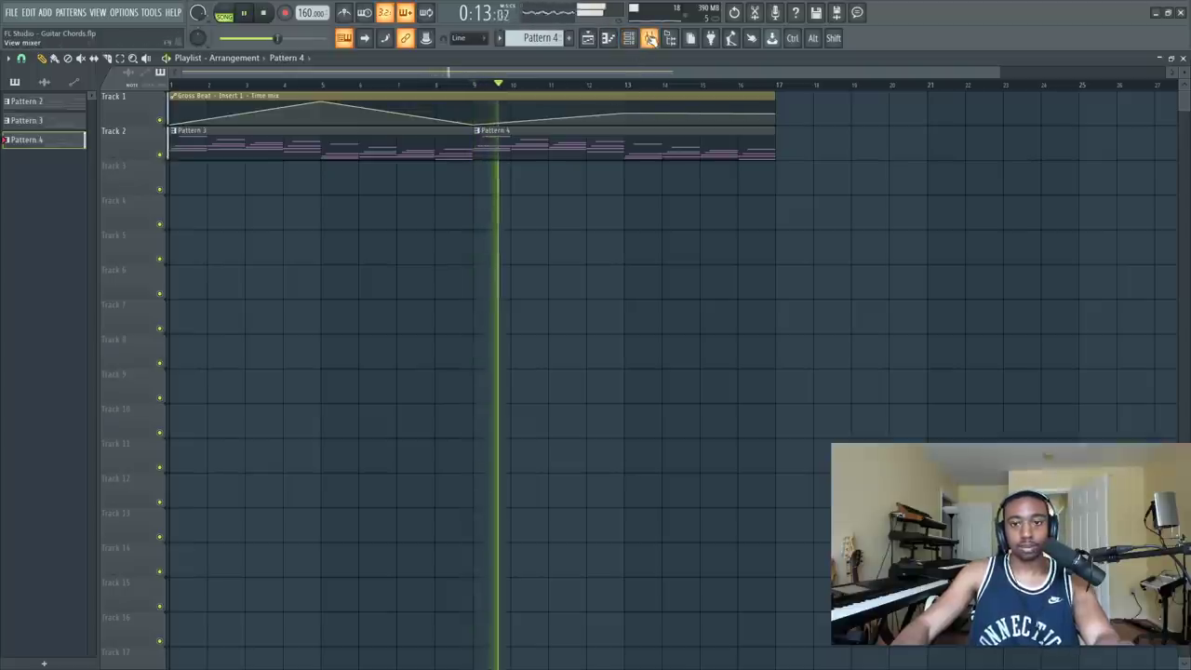
# Step: Inspect the Jazz and Strat Pos A instruments in DirectWave while the arrangement plays, and close both plugin windows
pyautogui.click(649, 38)
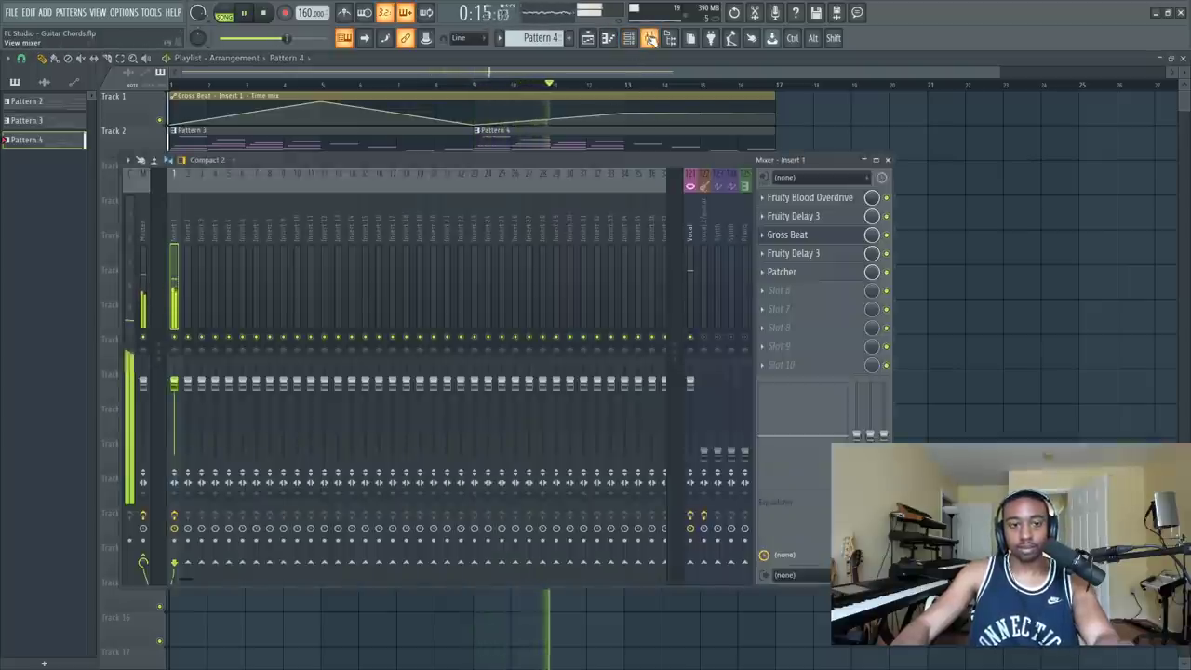
pyautogui.click(630, 39)
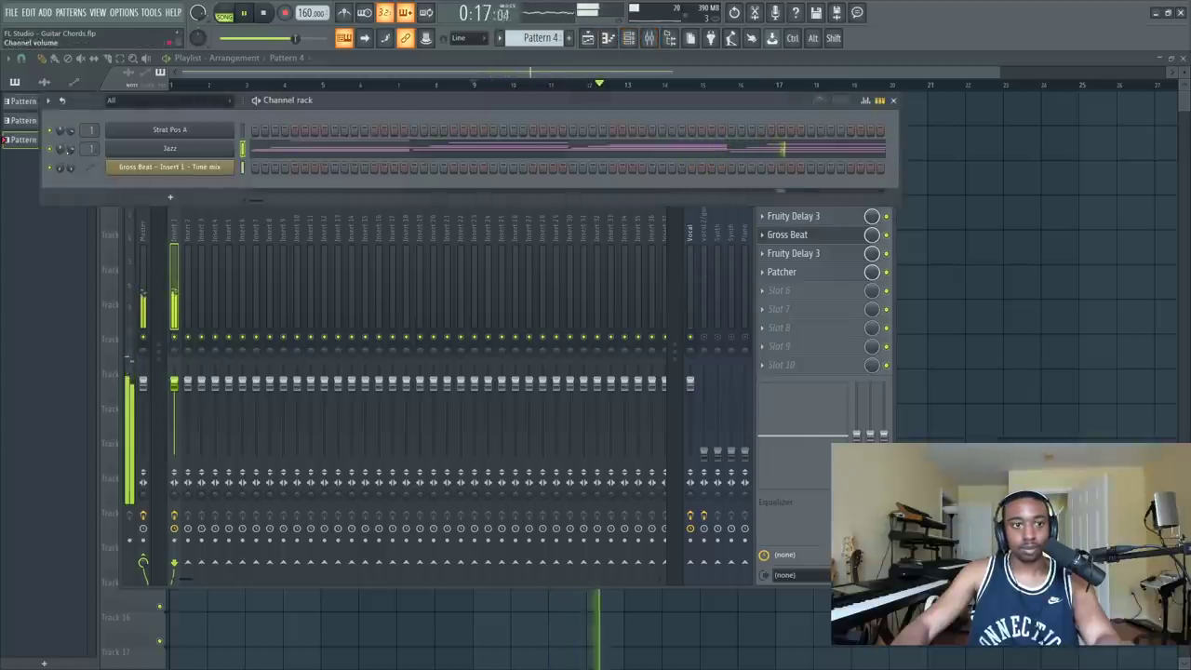
pyautogui.click(149, 149)
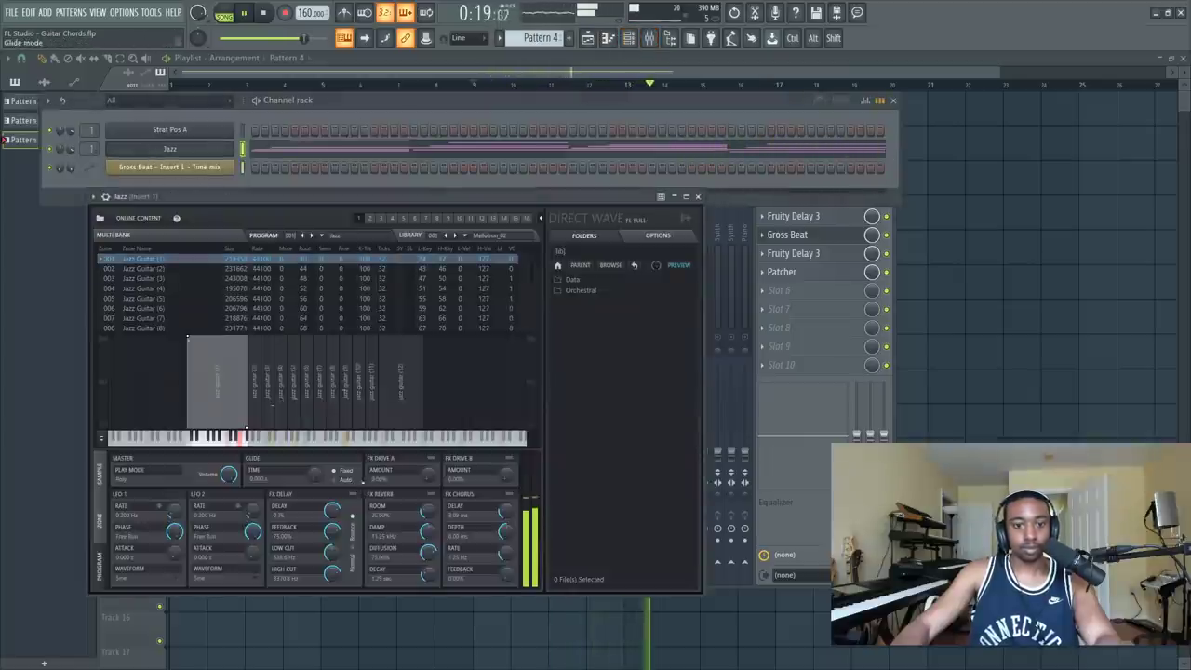
pyautogui.click(699, 198)
pyautogui.click(210, 131)
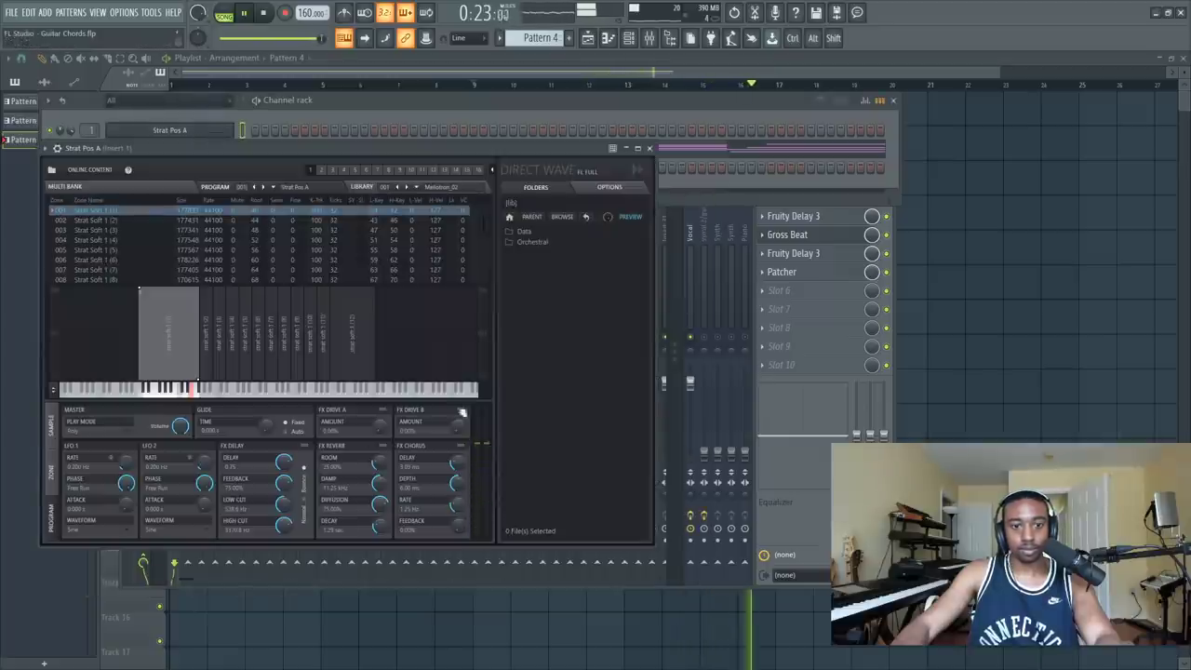
pyautogui.click(652, 148)
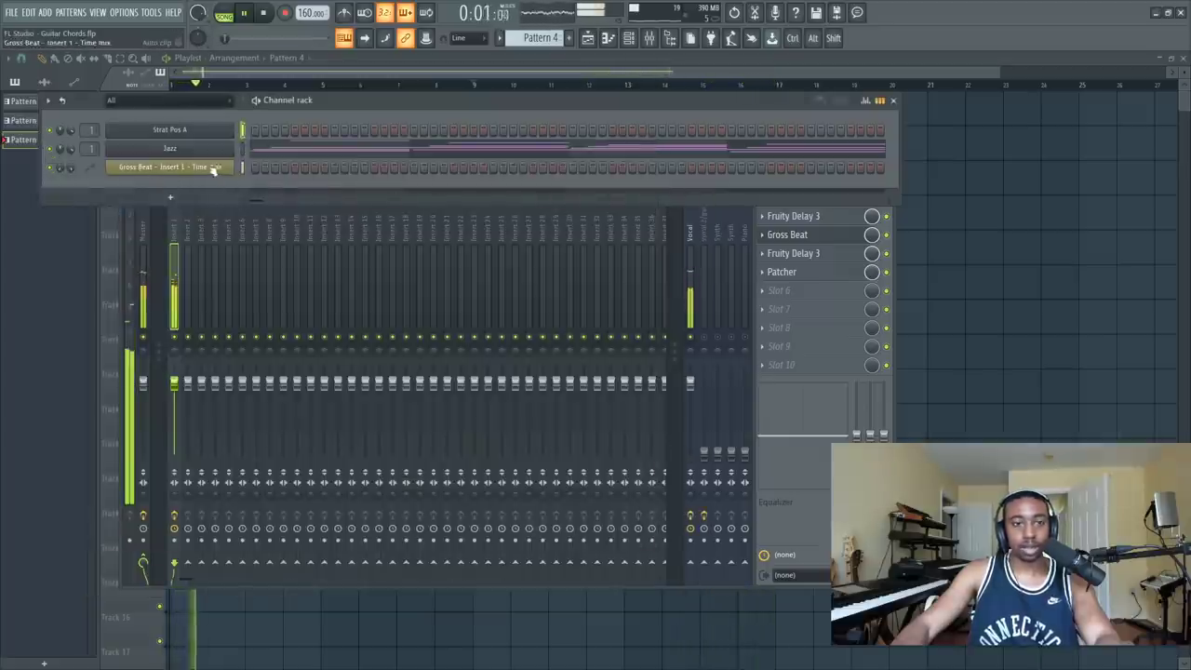
# Step: Mute the Vocal mixer track, raise the Jazz channel's volume during playback, and return to the playlist
pyautogui.click(696, 346)
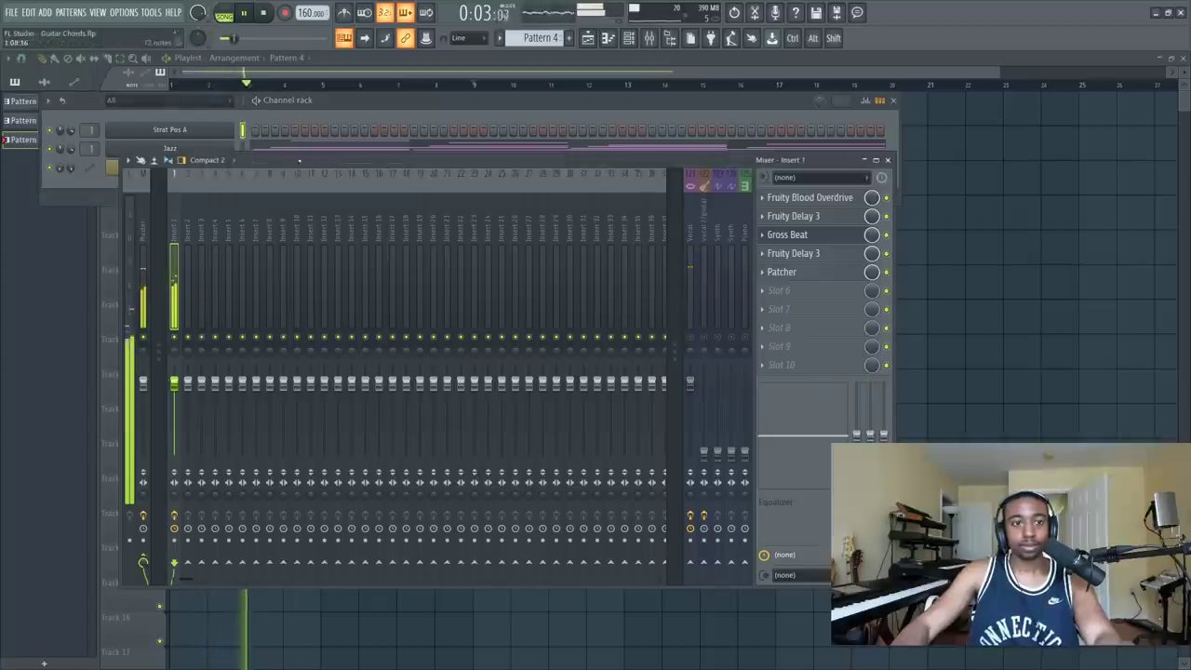
pyautogui.moveTo(72, 149); pyautogui.dragTo(72, 141)
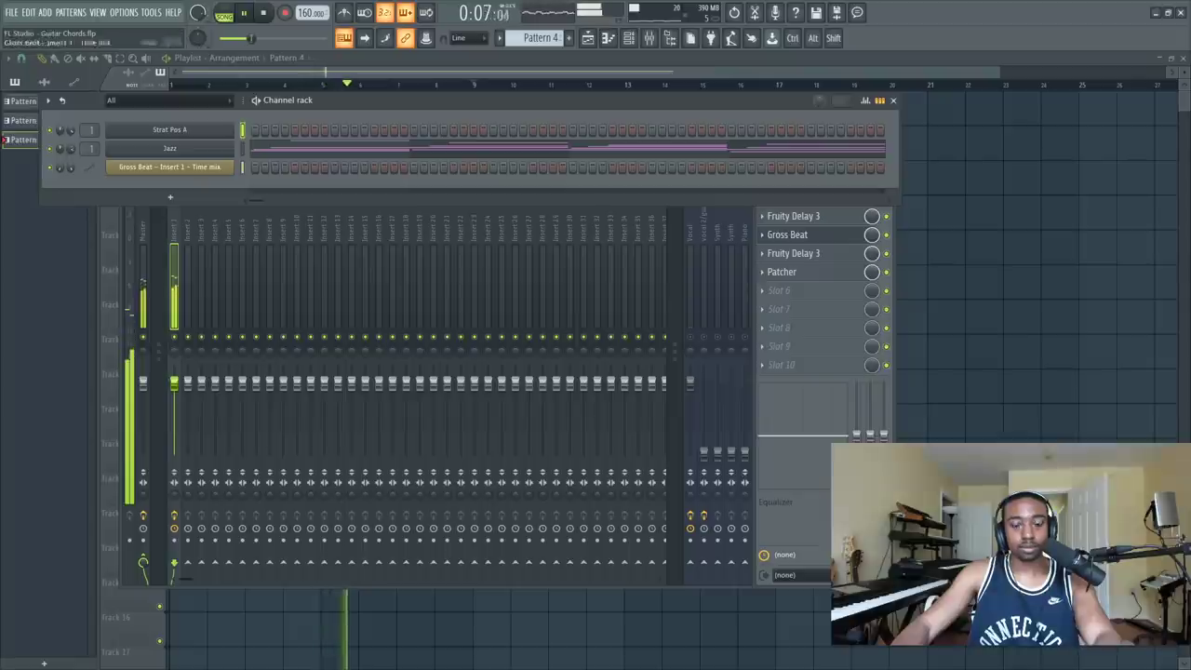
pyautogui.click(1011, 345)
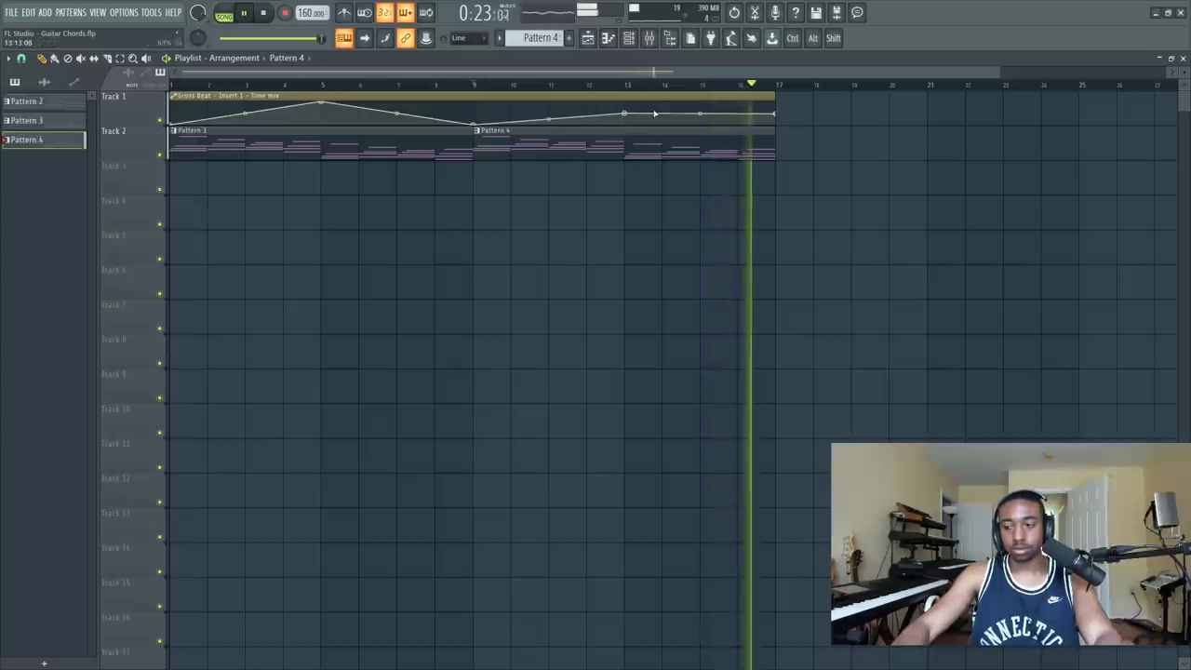
# Step: Unmute the Vocal mixer track, hide the mixer and stop the arrangement's playback
pyautogui.click(650, 42)
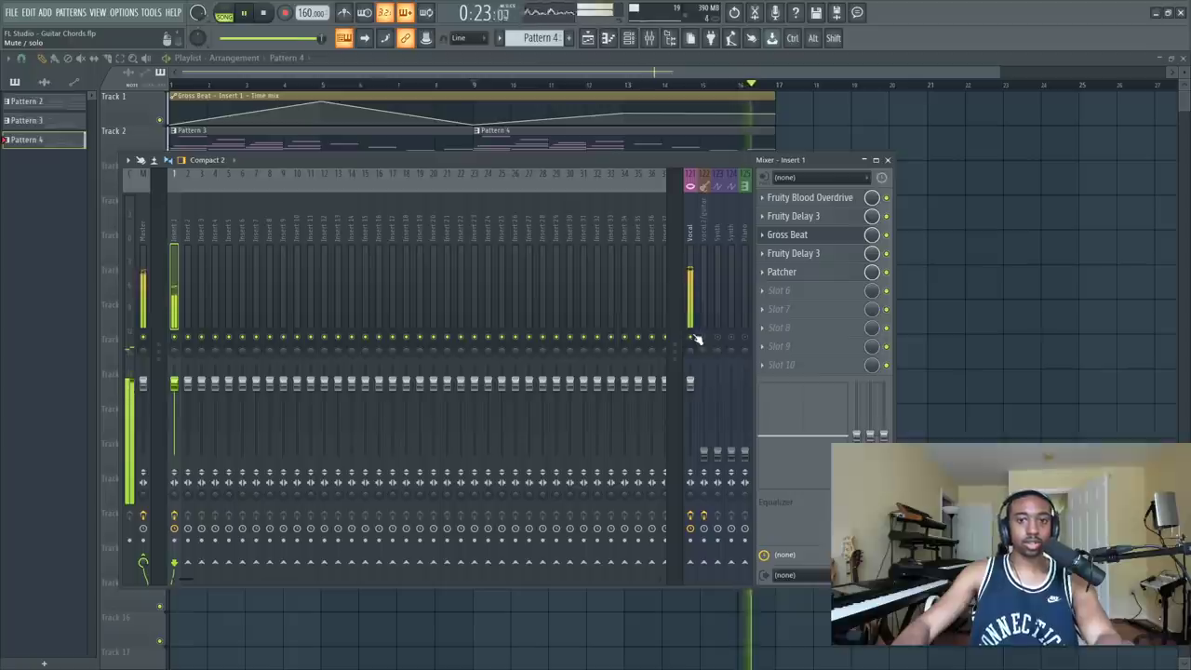
pyautogui.press('F9')
pyautogui.press('space')
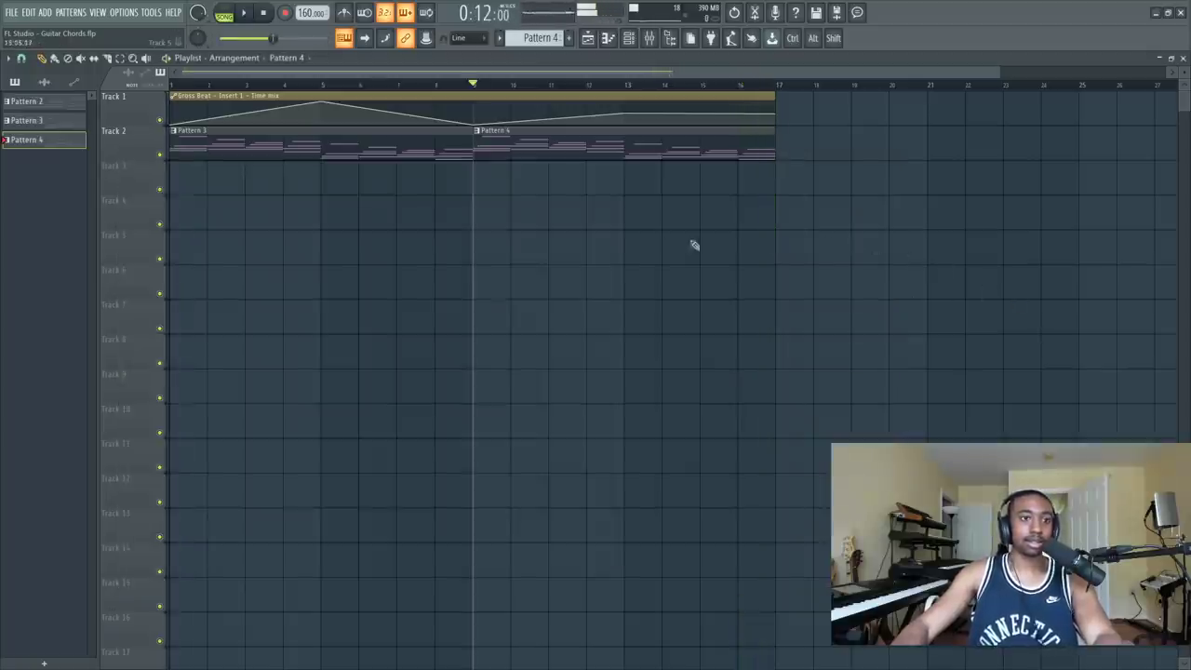